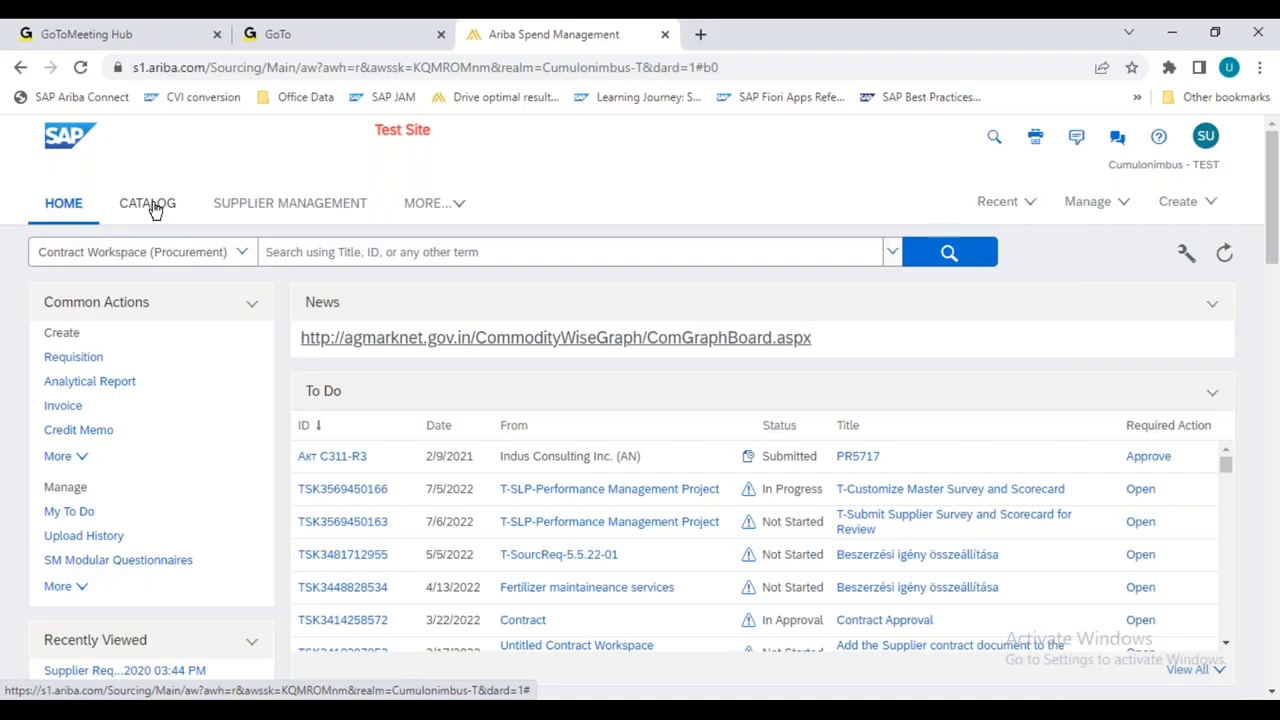
Open the catalog and start creating a non-catalog item.
click(152, 213)
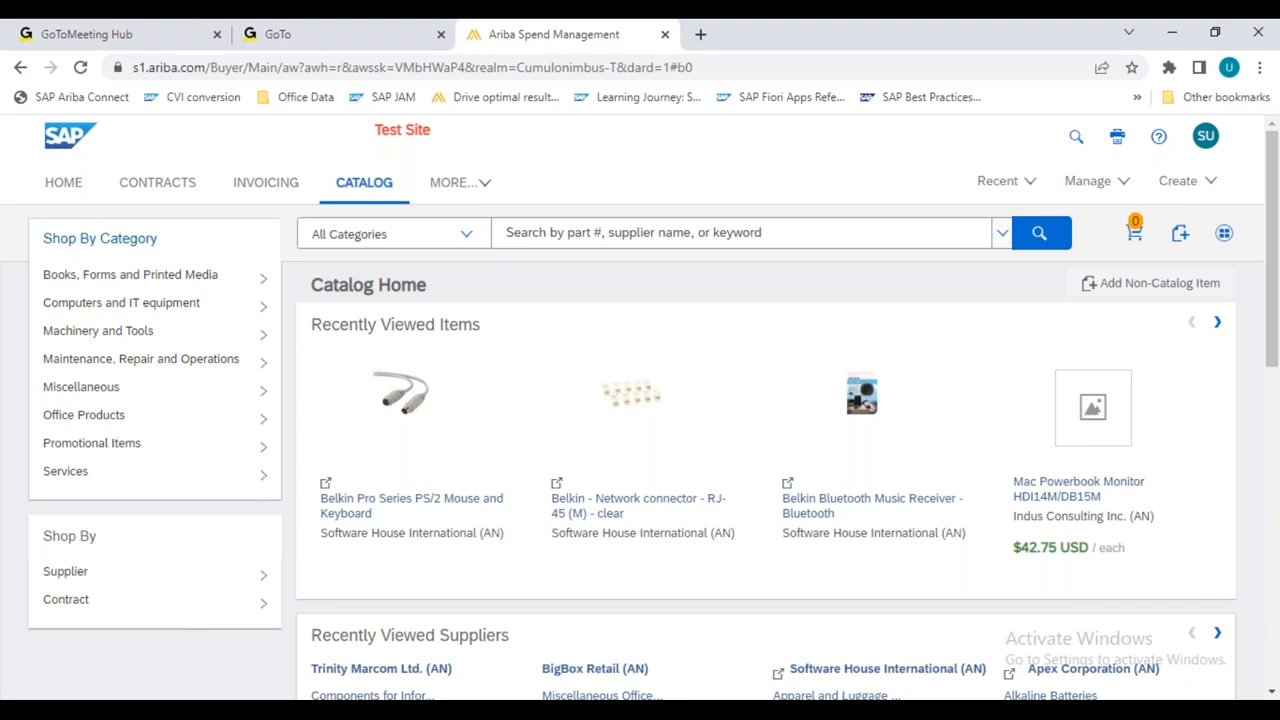
click(410, 711)
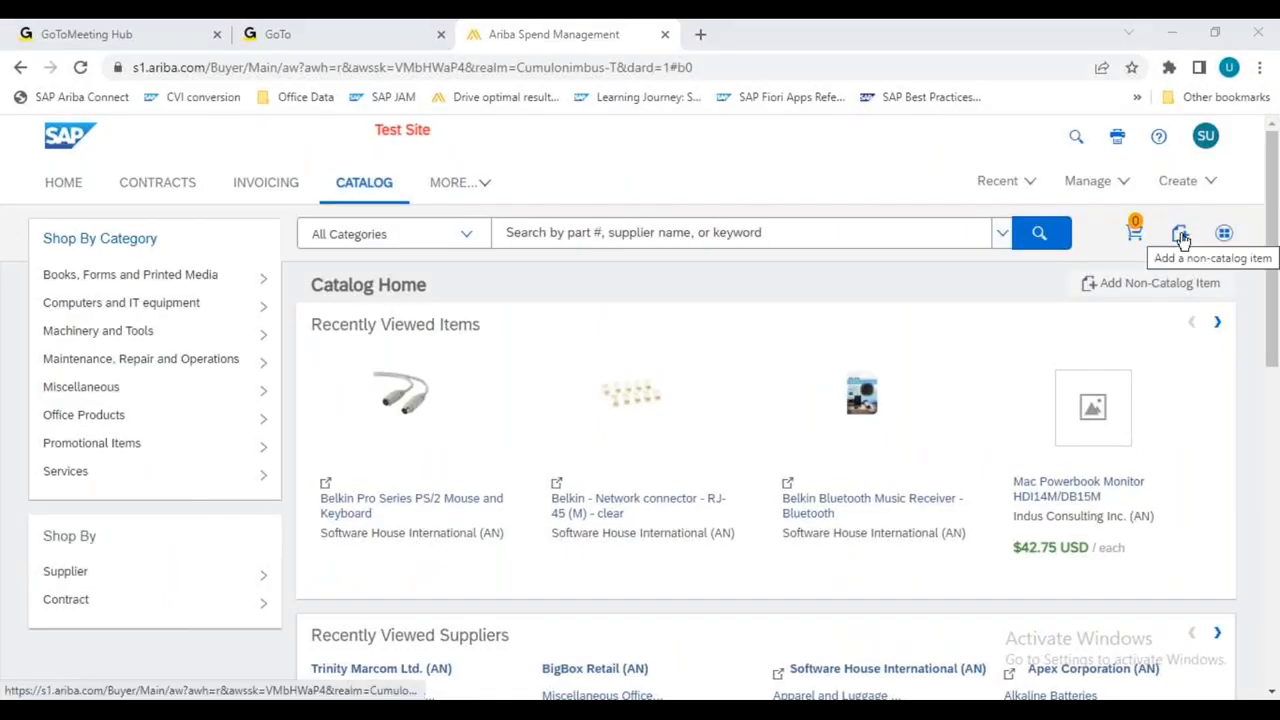
click(1181, 236)
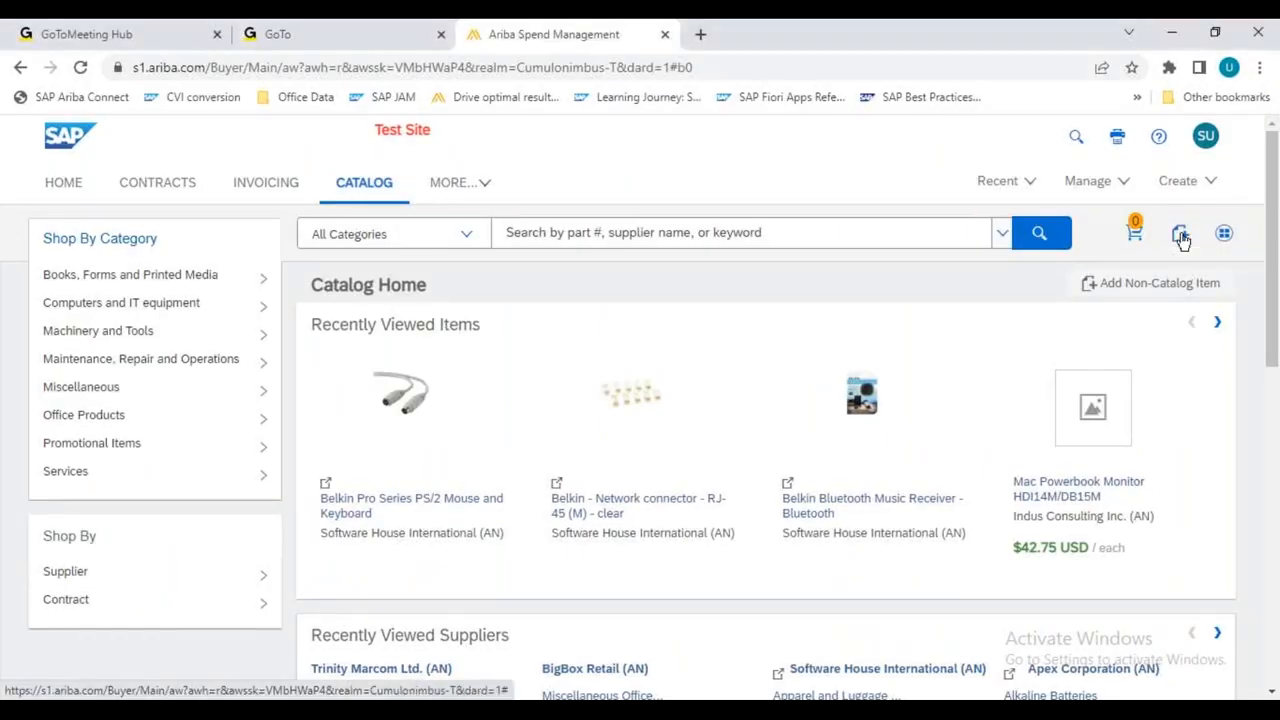
click(1181, 236)
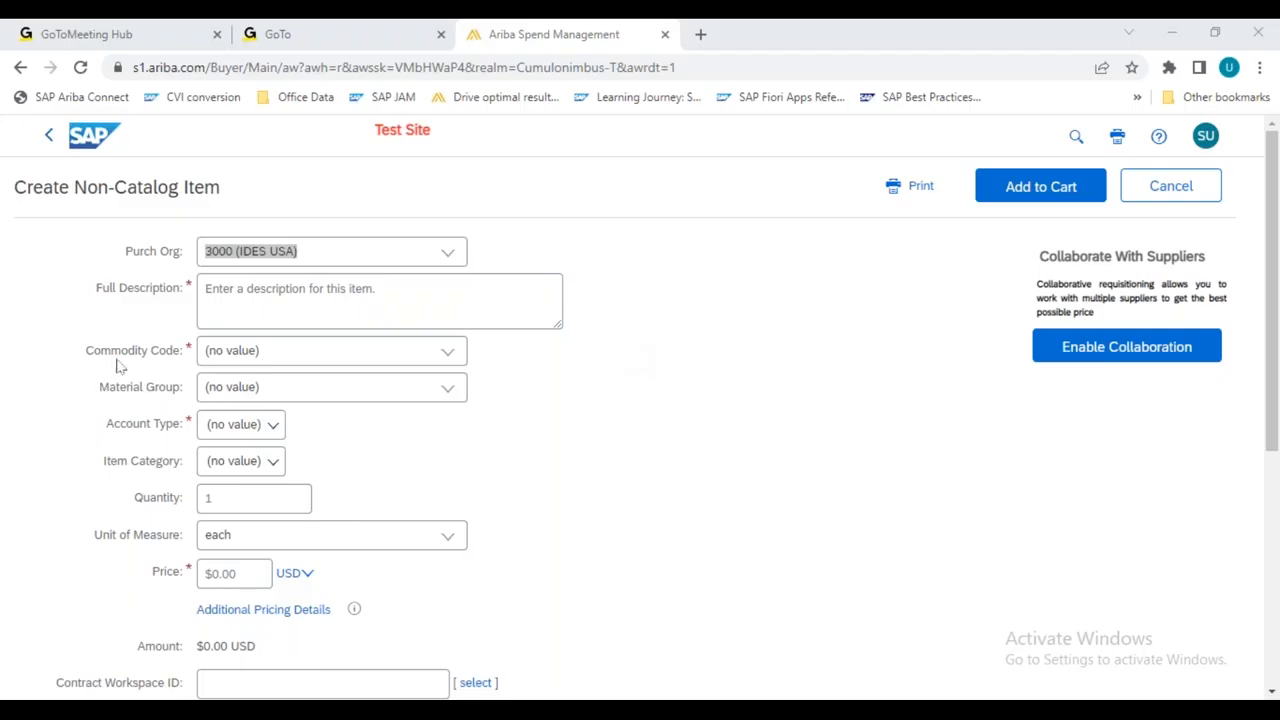
drag(86, 351, 180, 362)
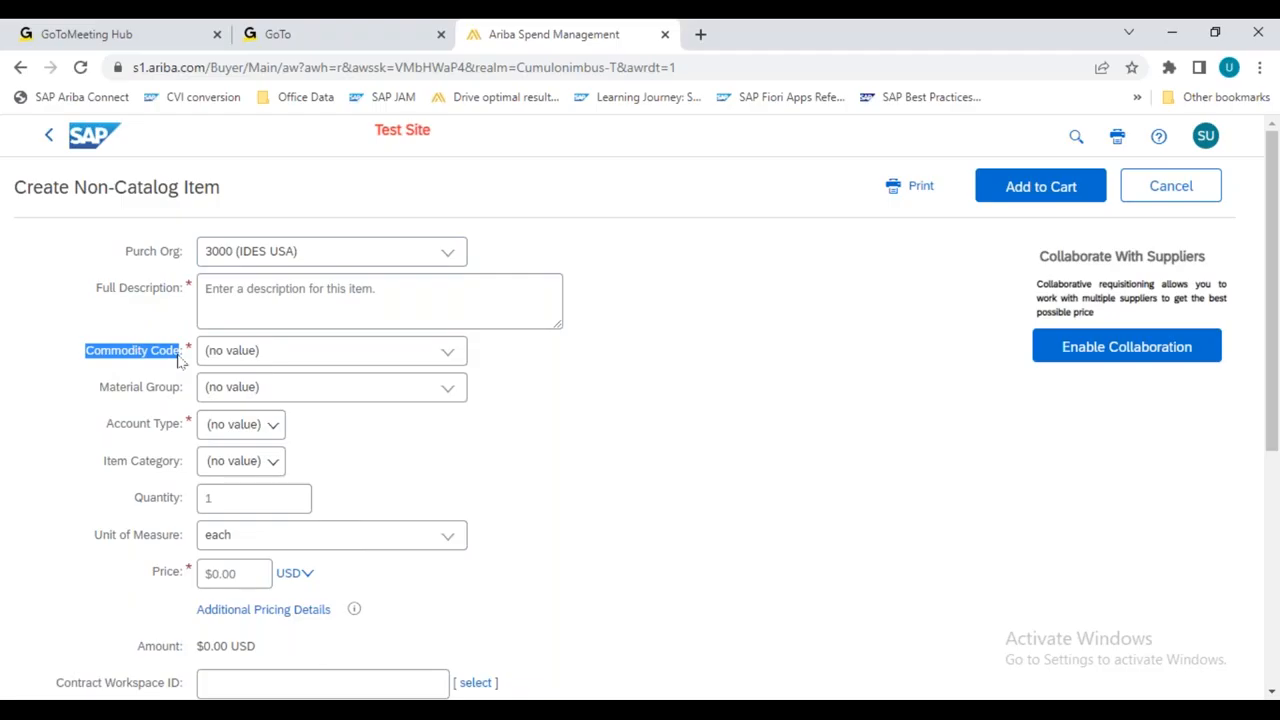
drag(99, 388, 180, 395)
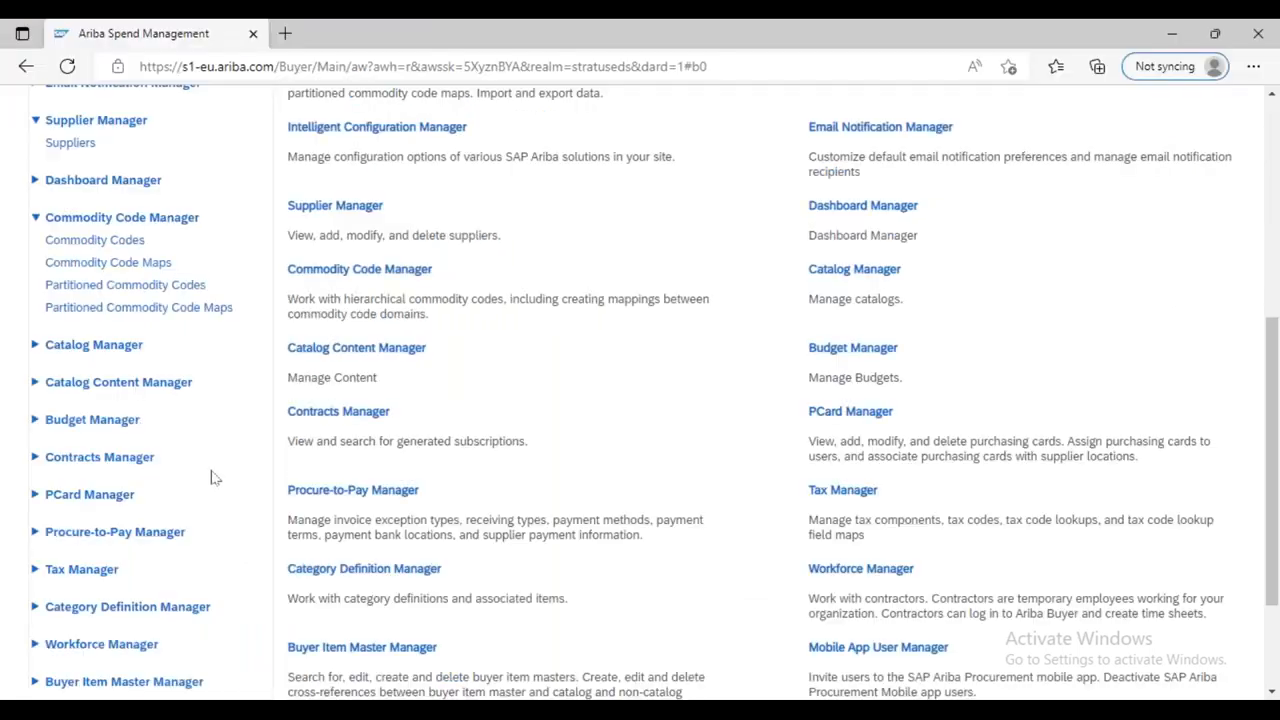
List all partitioned commodity codes in the Stratus EDS administration site and expand the results table.
click(108, 288)
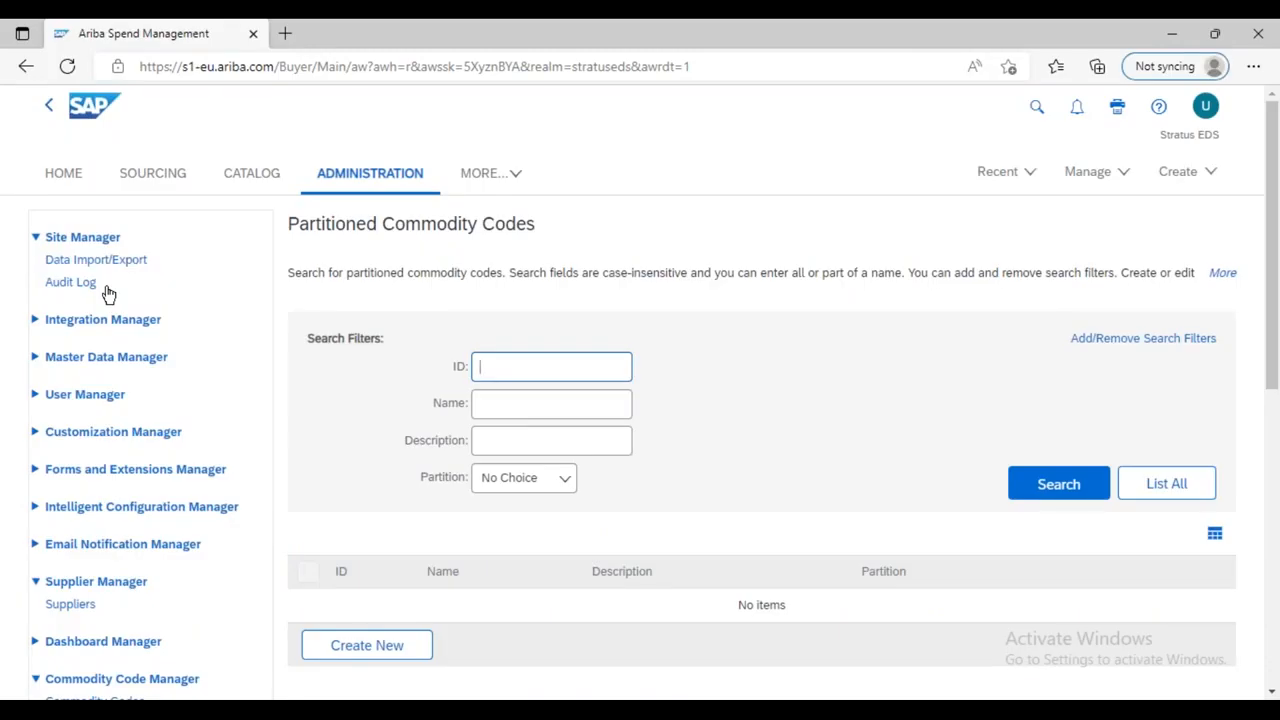
scroll(240, 443, down, 2)
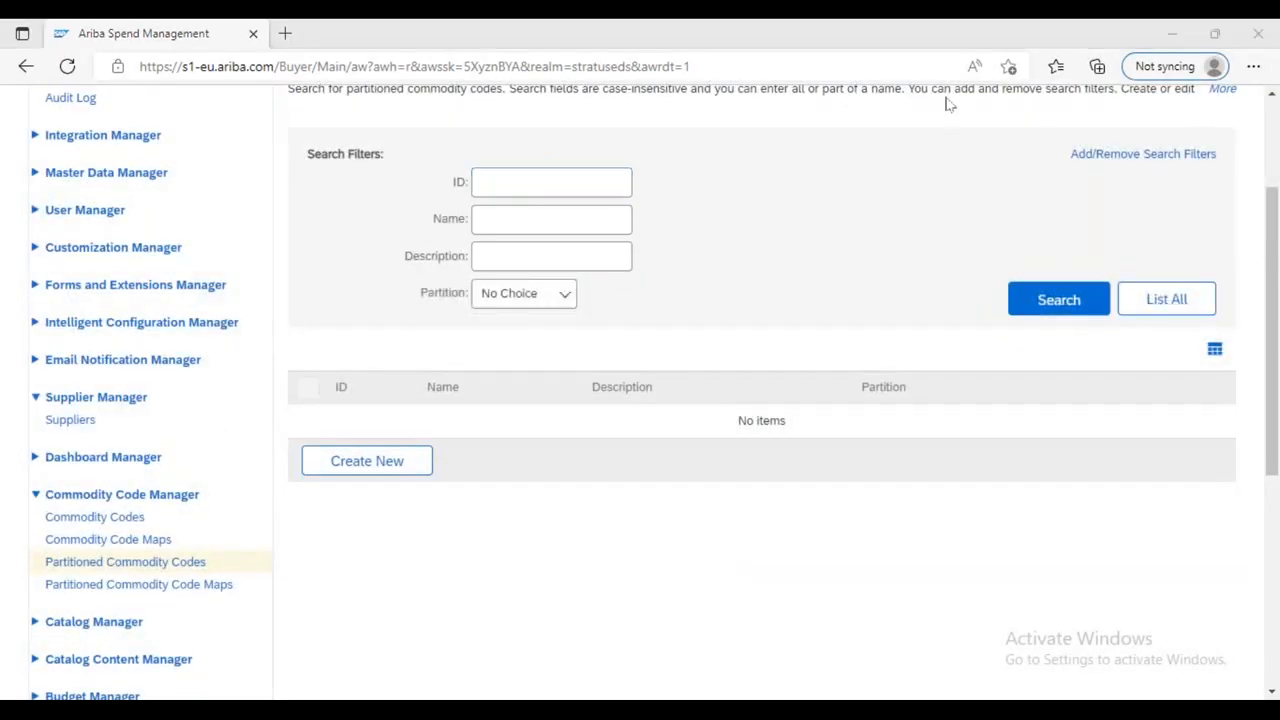
click(1166, 299)
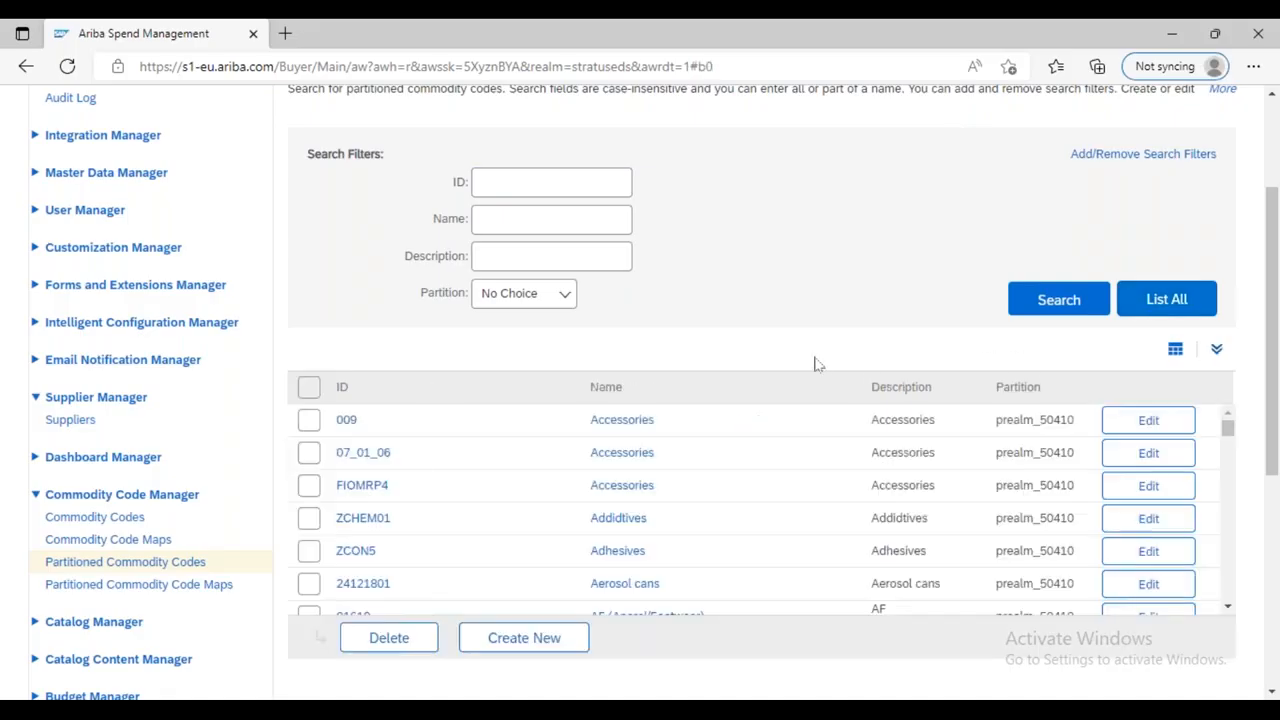
click(1216, 350)
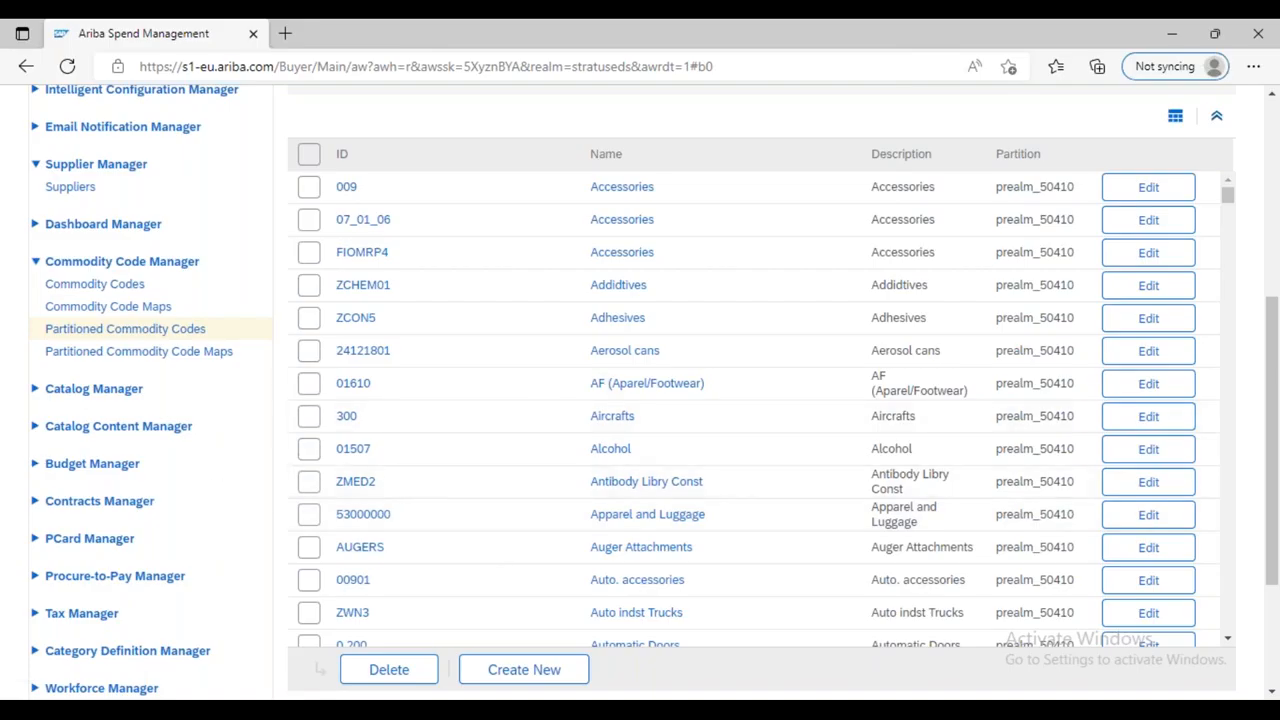
Open the Partitioned Commodity Code Maps page of the Commodity Code Manager.
click(117, 355)
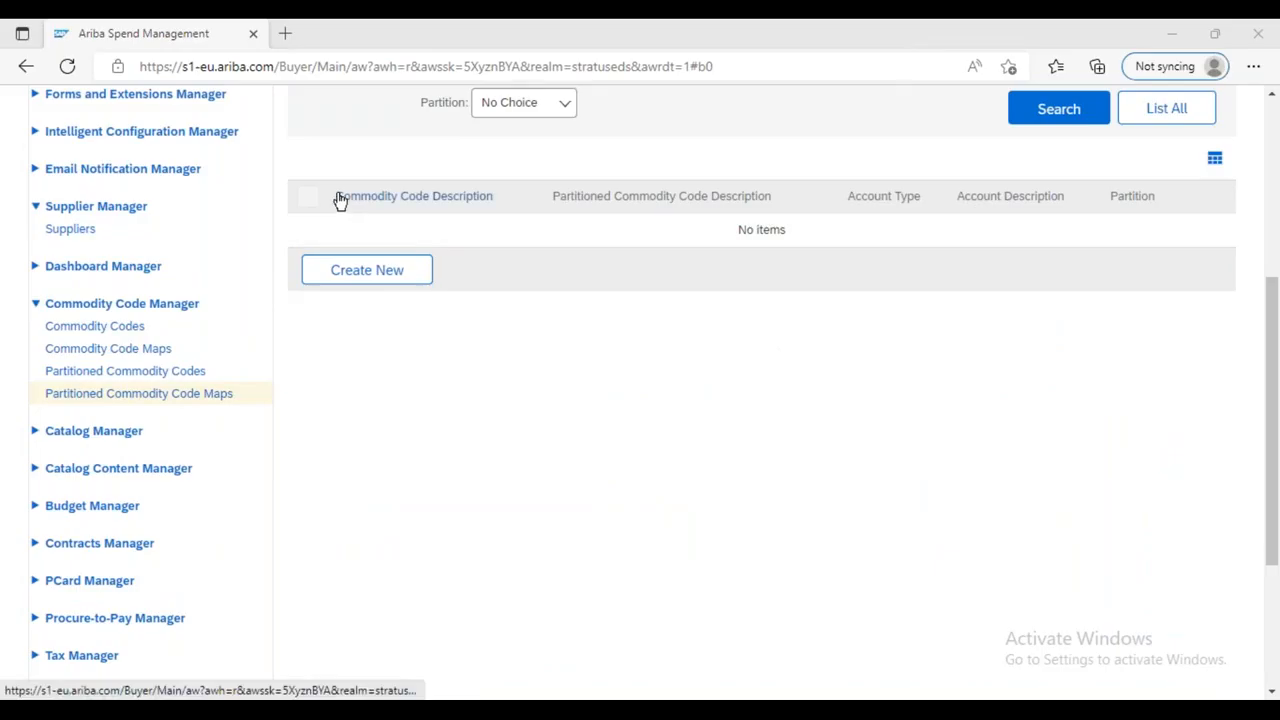
drag(343, 200, 404, 348)
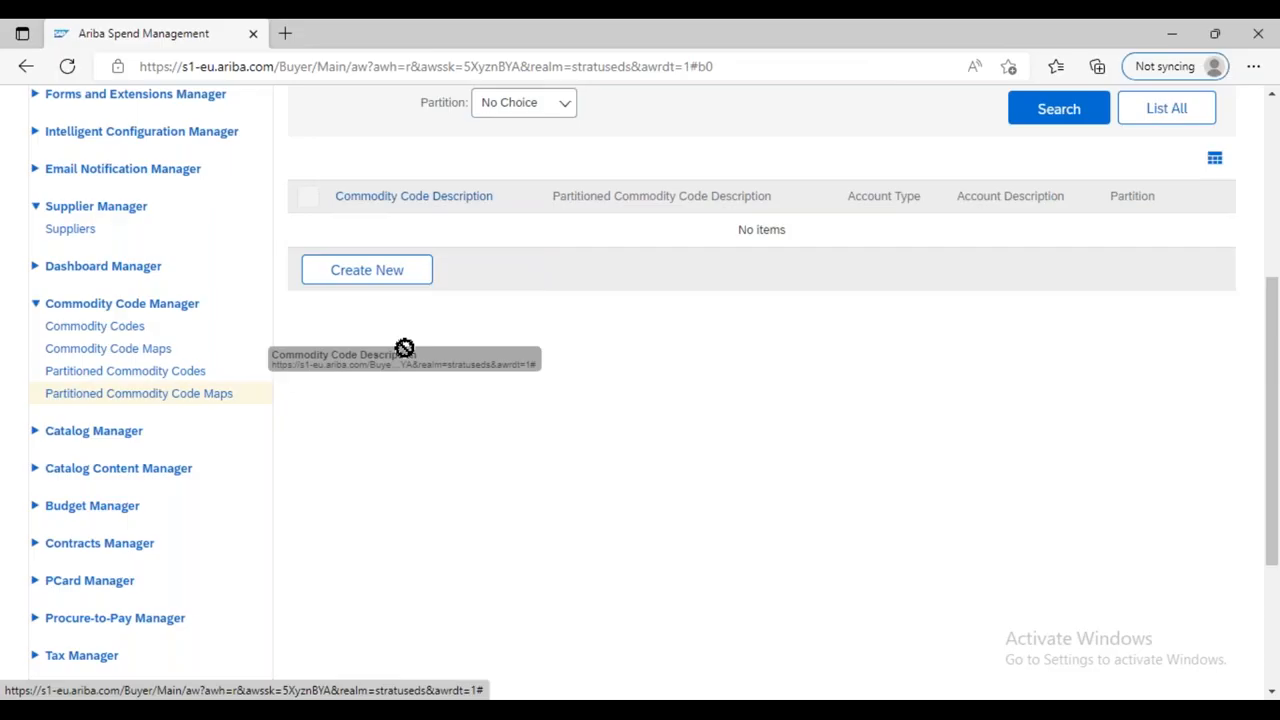
drag(404, 348, 389, 477)
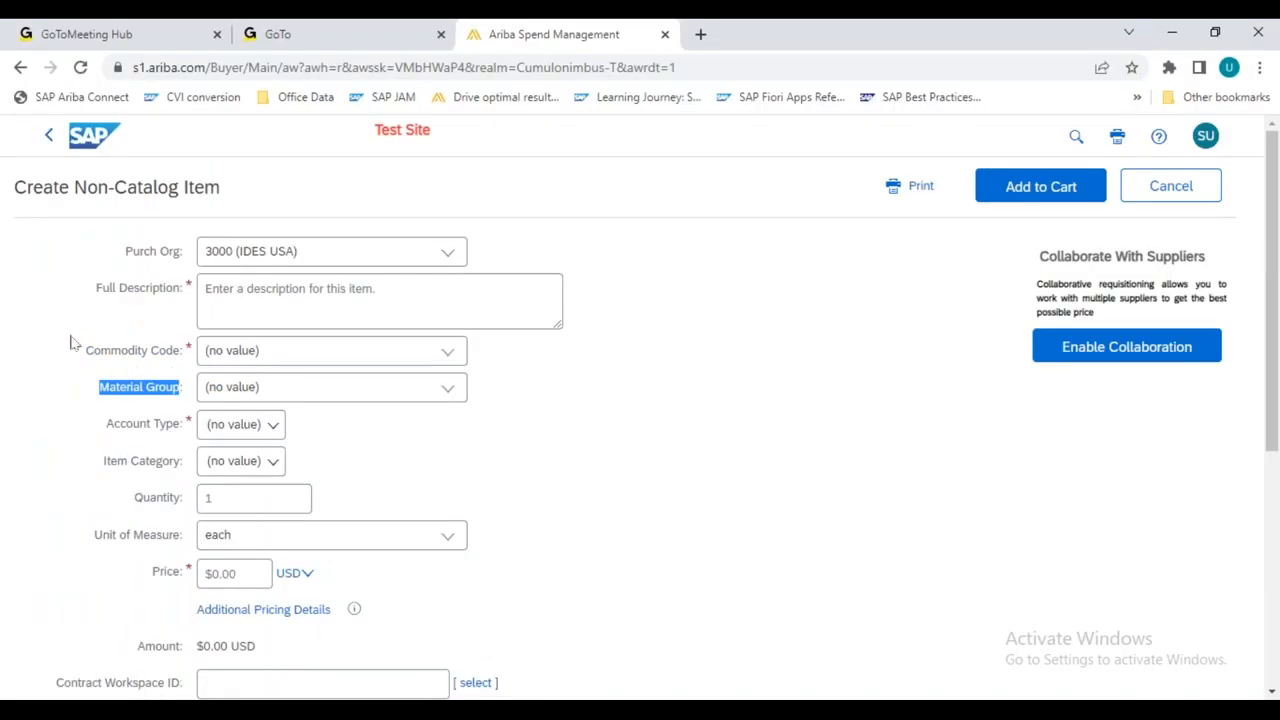
Enter "Laptop" as the full description of the non-catalog item in the Cumulonimbus test site.
click(70, 342)
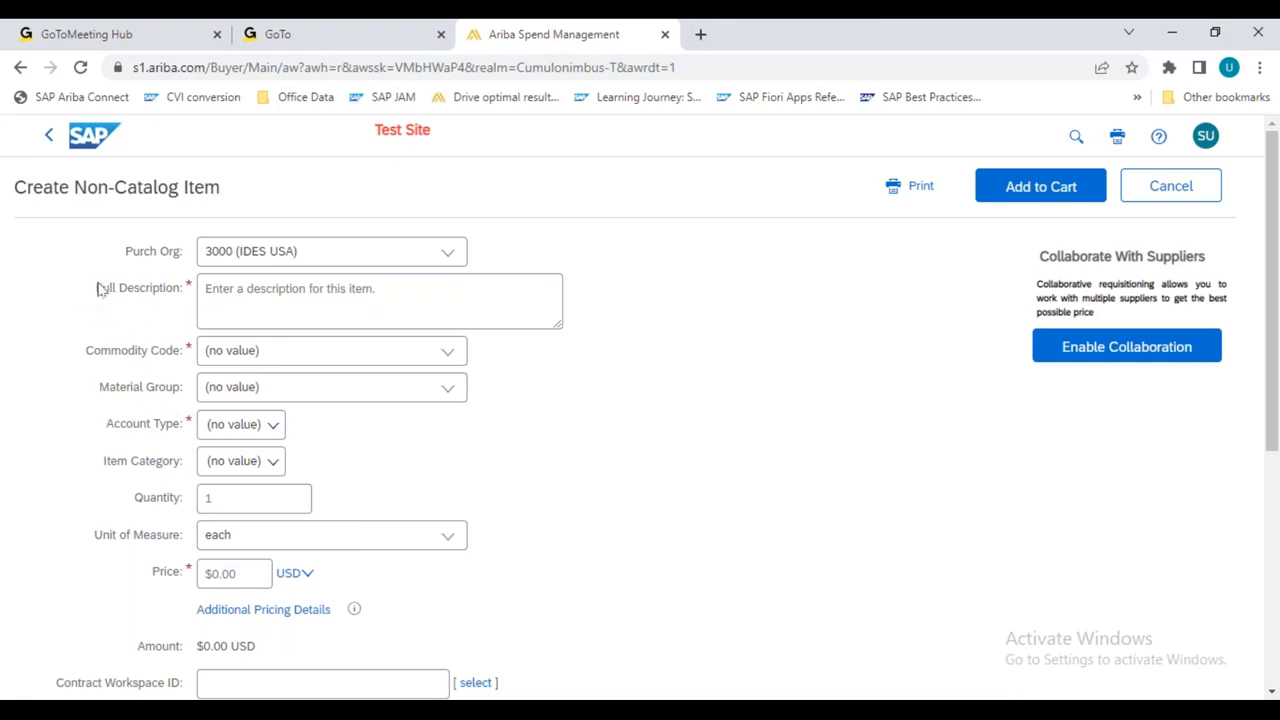
drag(99, 288, 176, 290)
drag(394, 291, 190, 293)
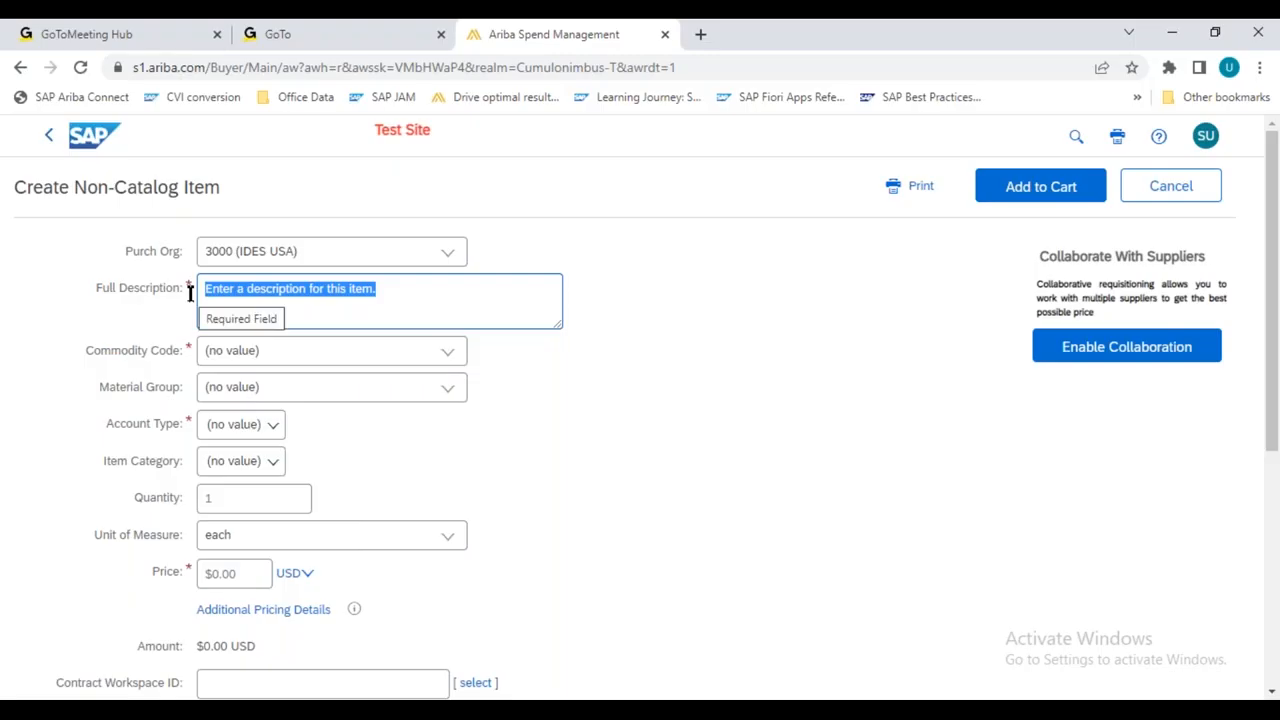
text(Laptop)
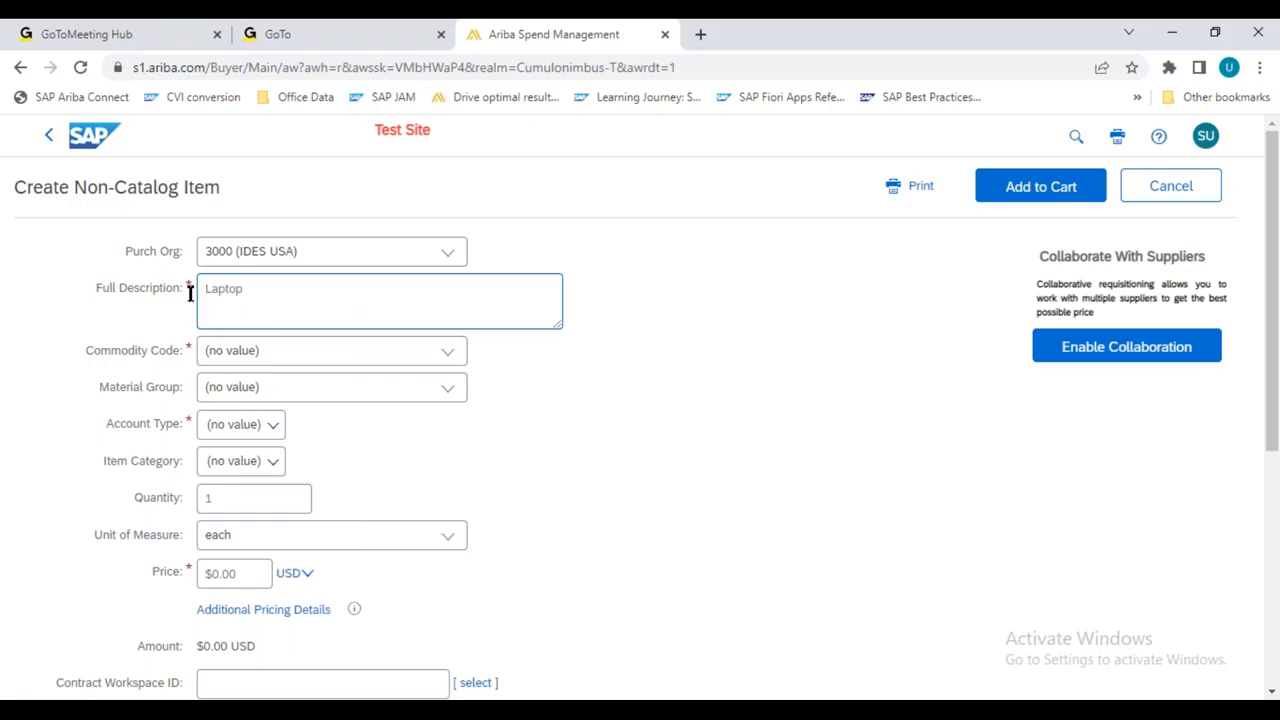
drag(86, 352, 180, 472)
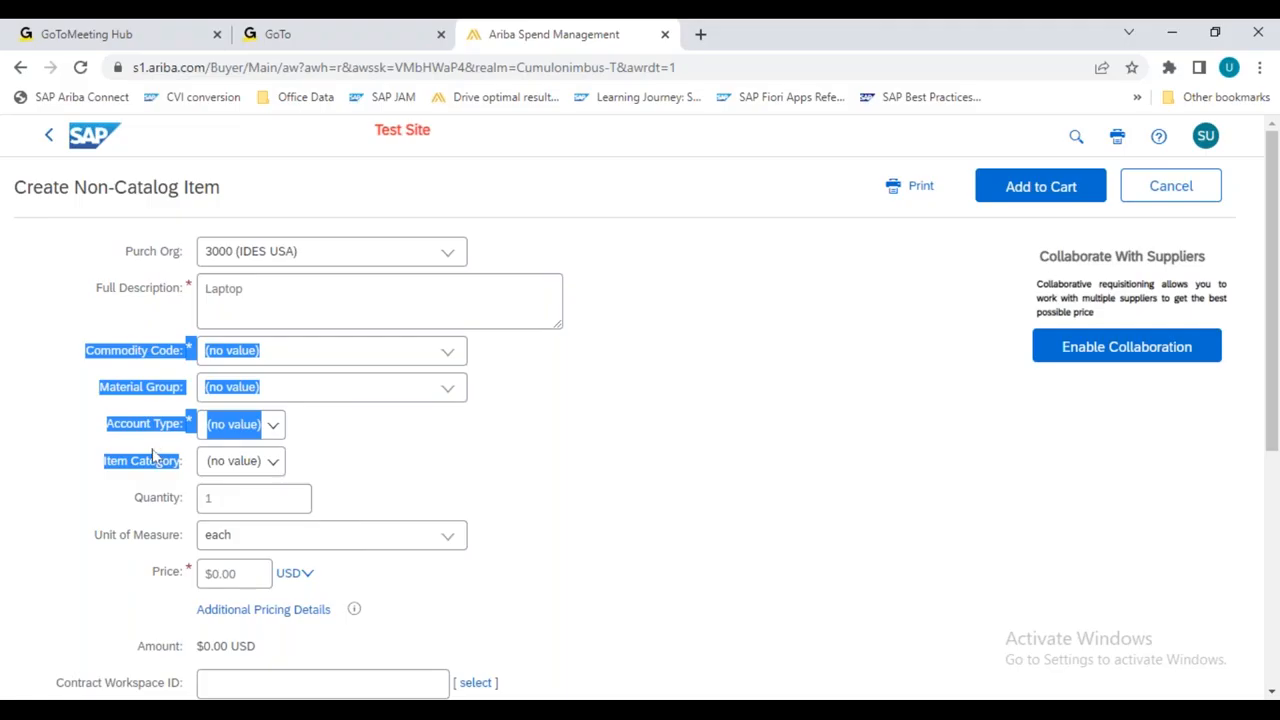
click(614, 446)
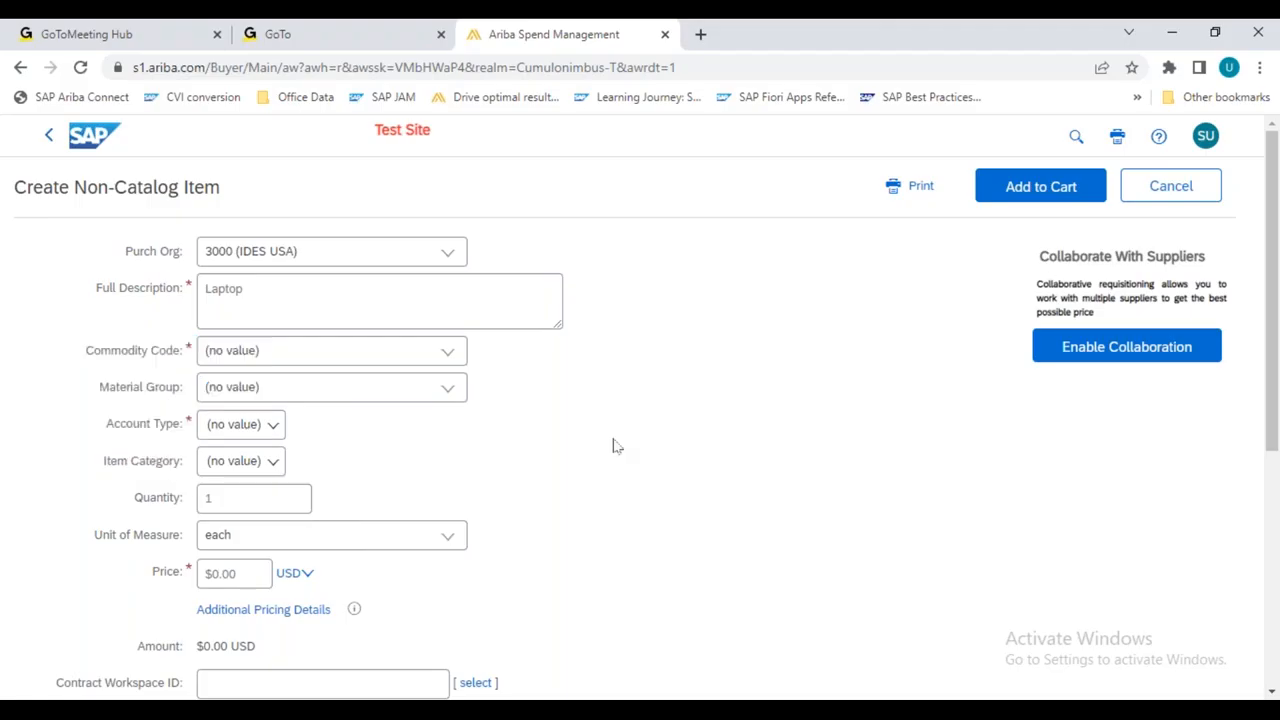
Set the item's commodity code to Manual pencil sharpener.
click(449, 358)
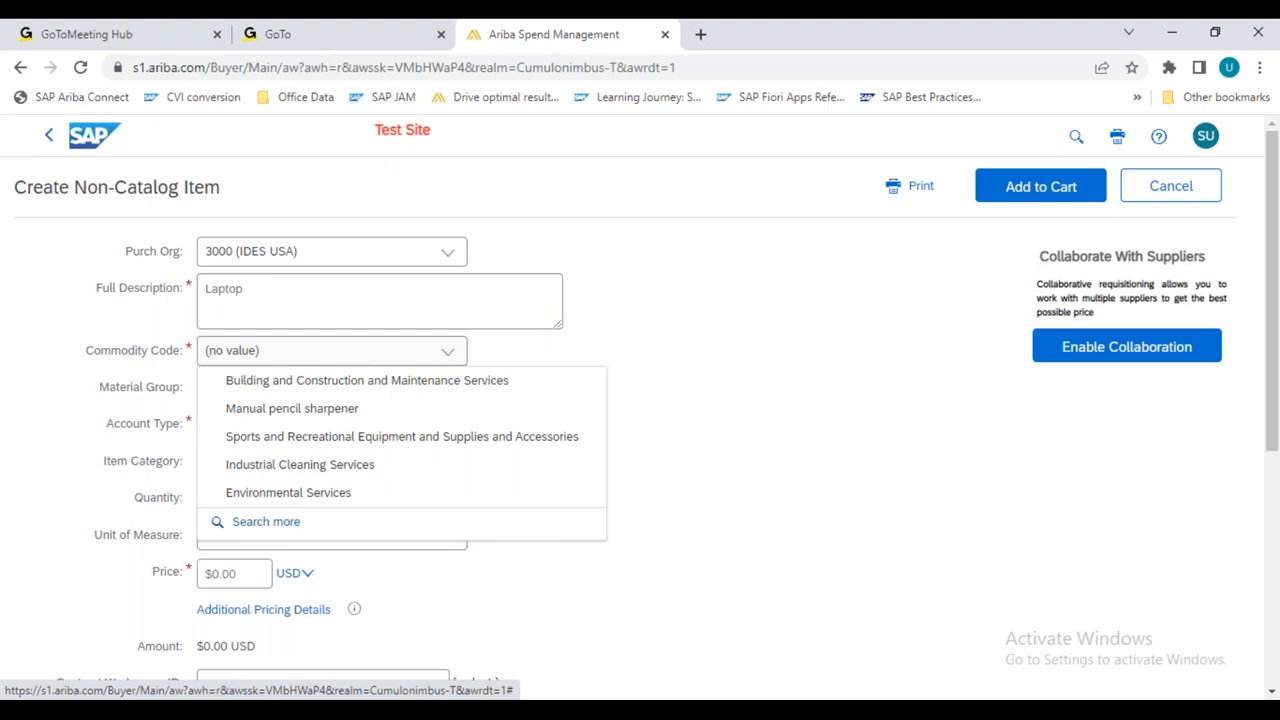
click(739, 440)
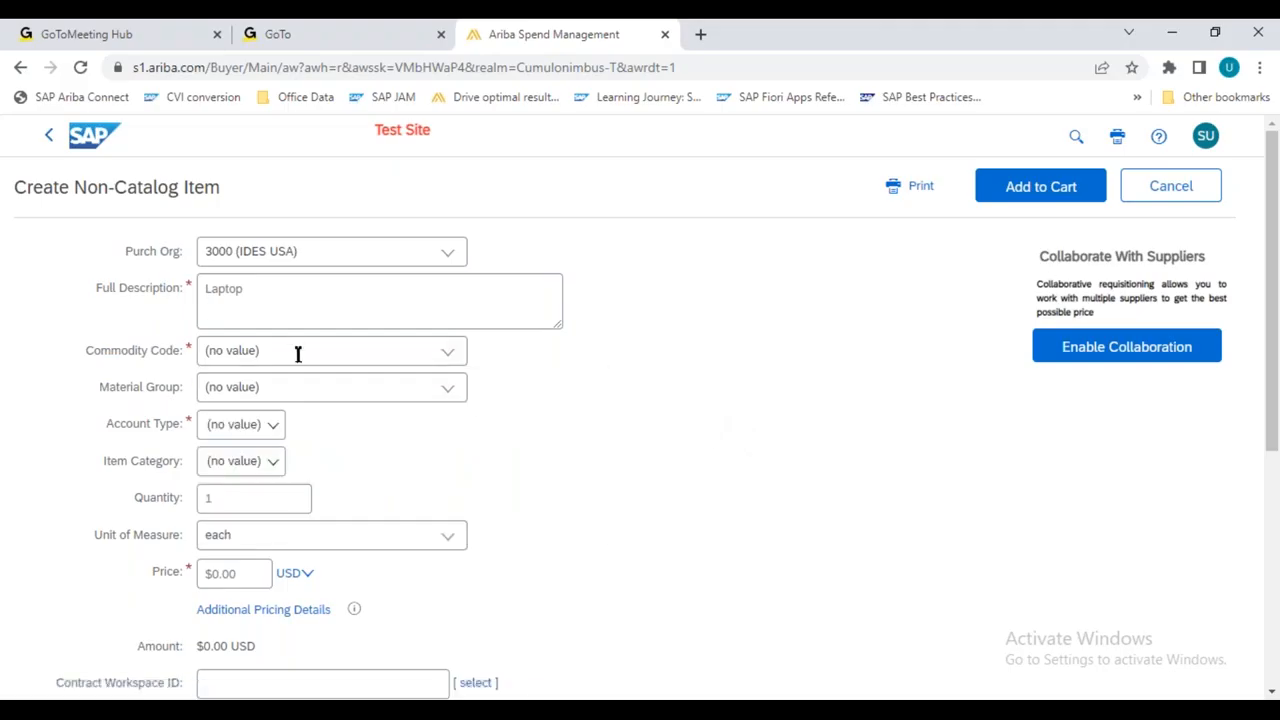
drag(108, 388, 183, 388)
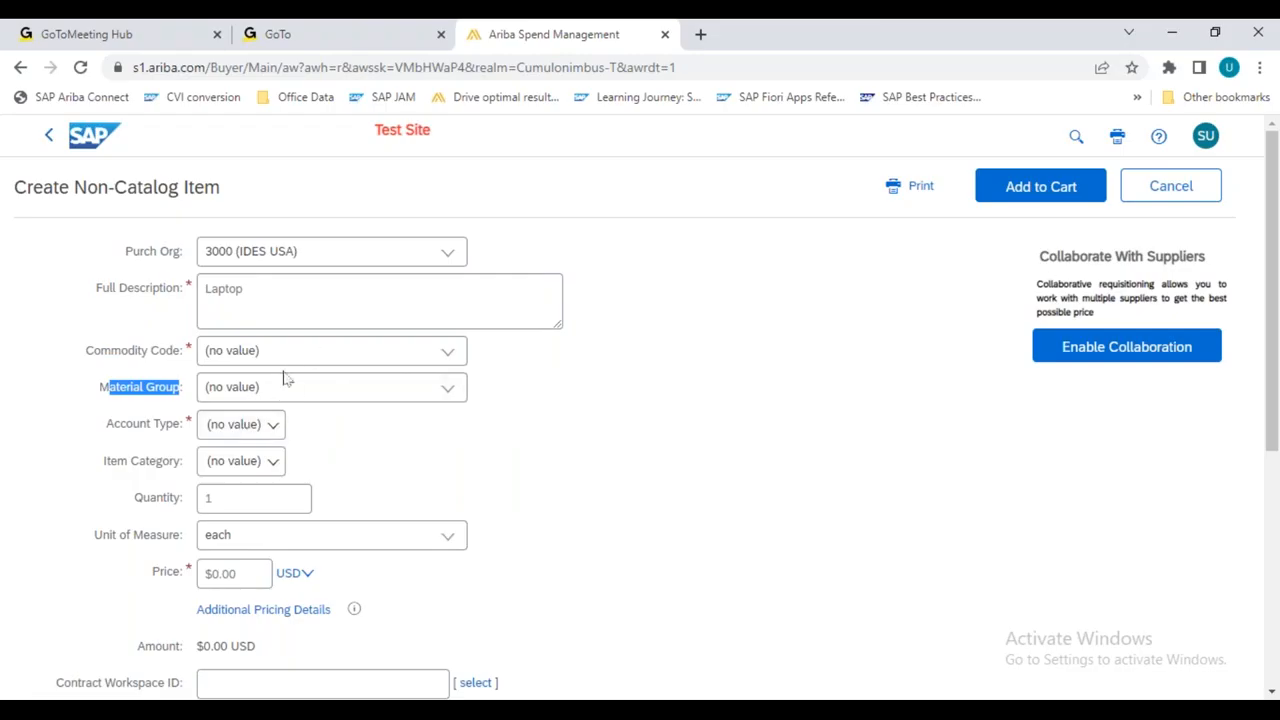
click(449, 360)
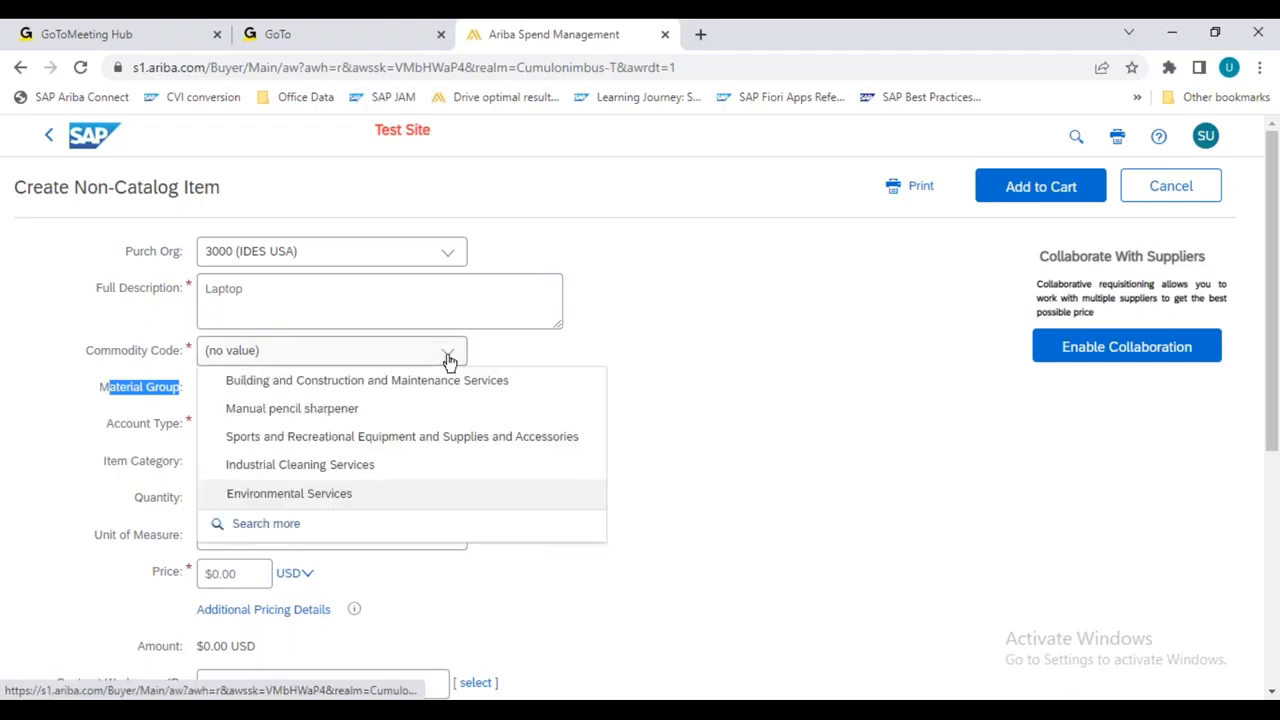
click(293, 412)
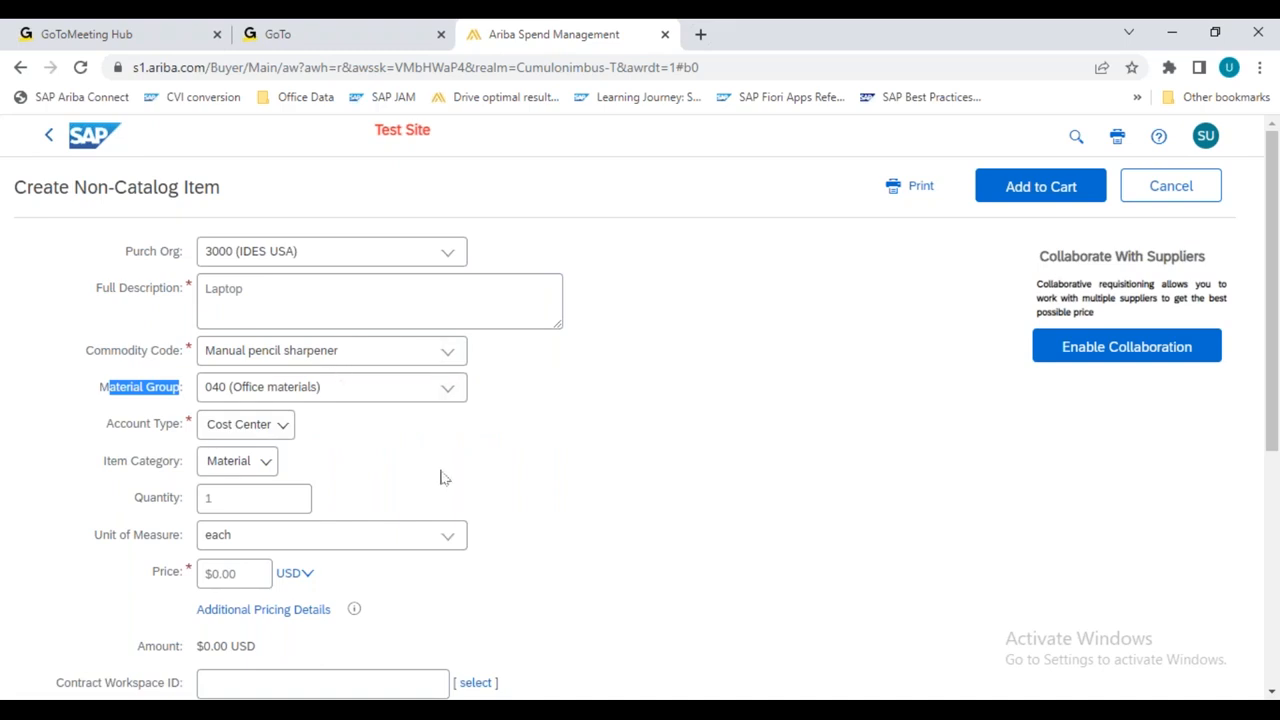
click(481, 450)
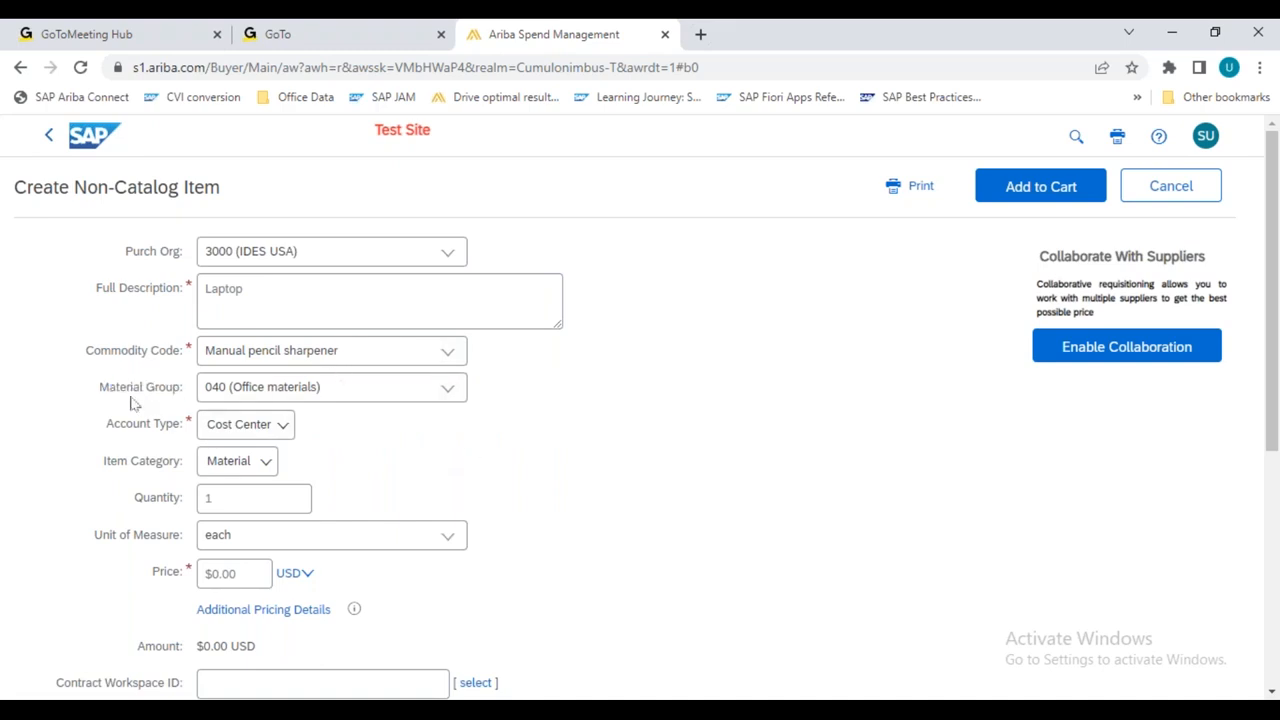
Change the item's material group to 02008 (Exhaust).
drag(100, 392, 186, 467)
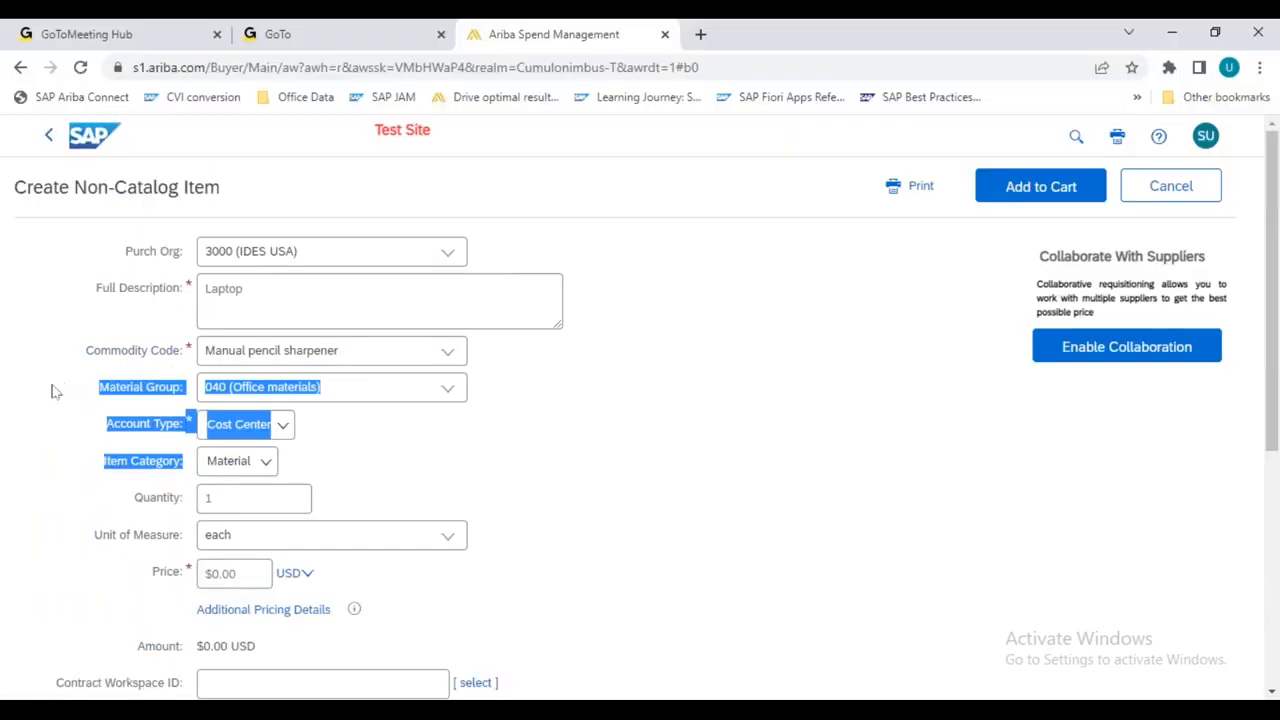
click(52, 390)
drag(100, 393, 184, 407)
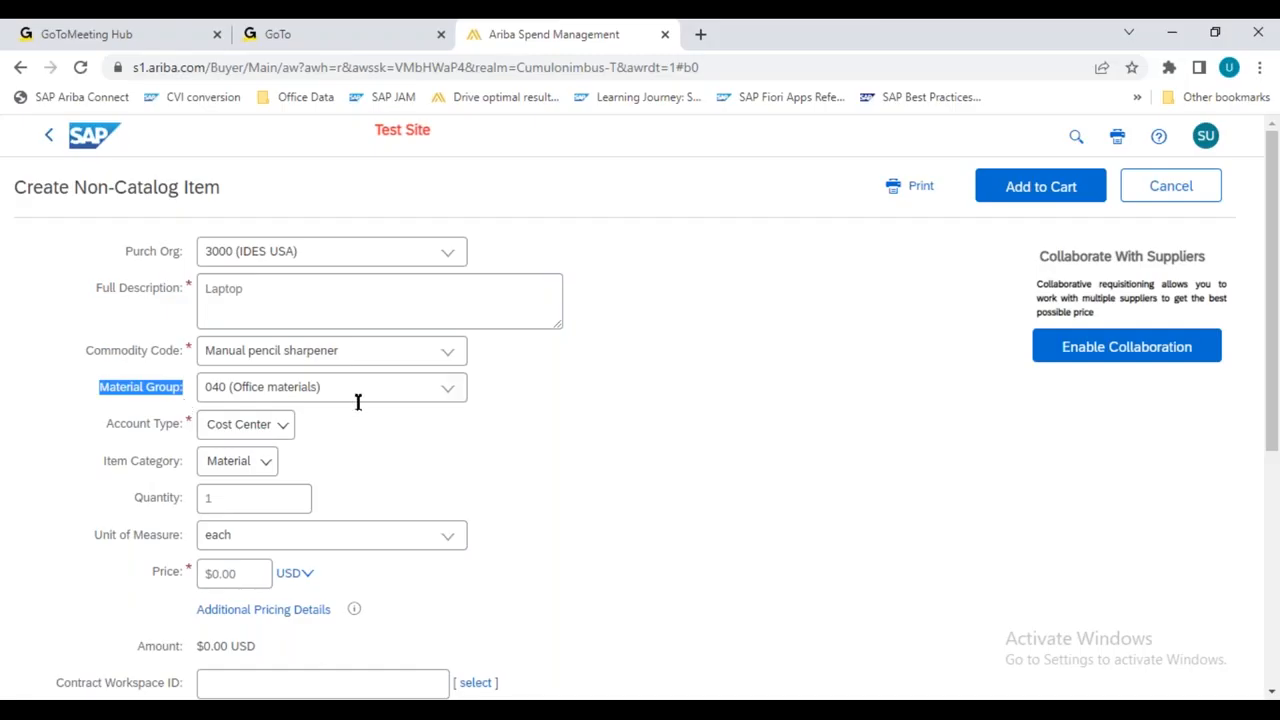
click(448, 396)
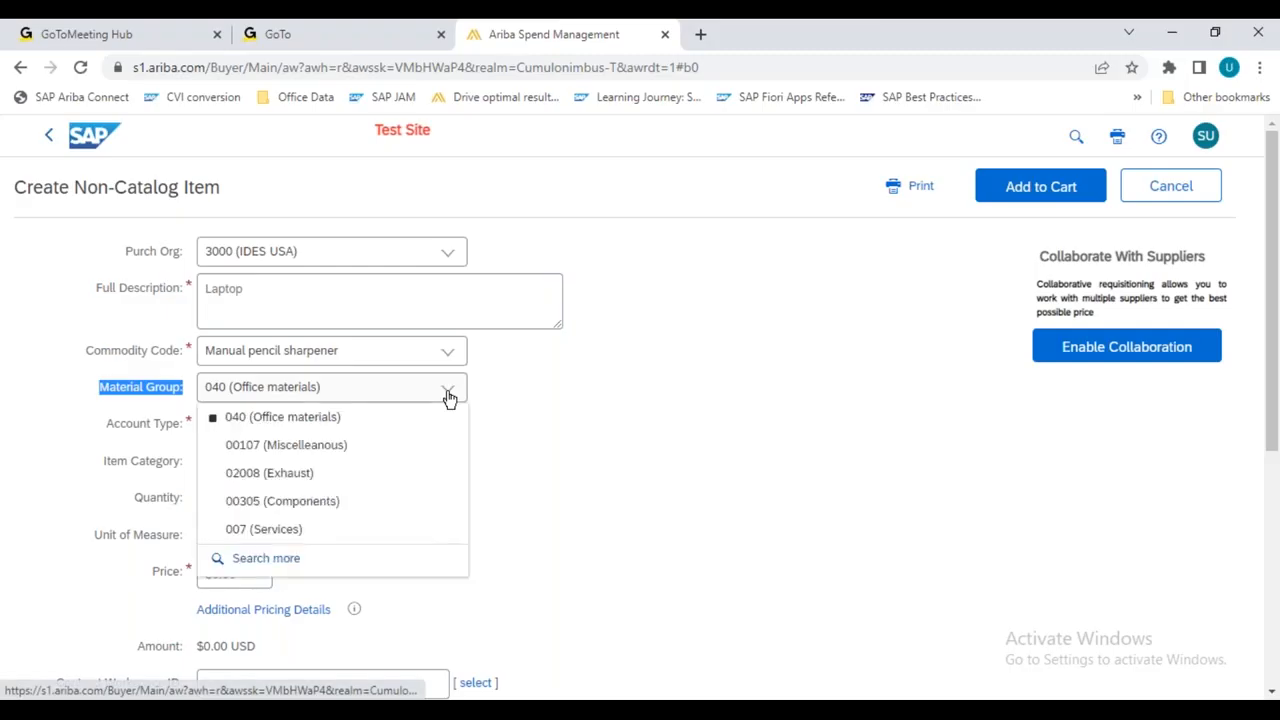
click(304, 484)
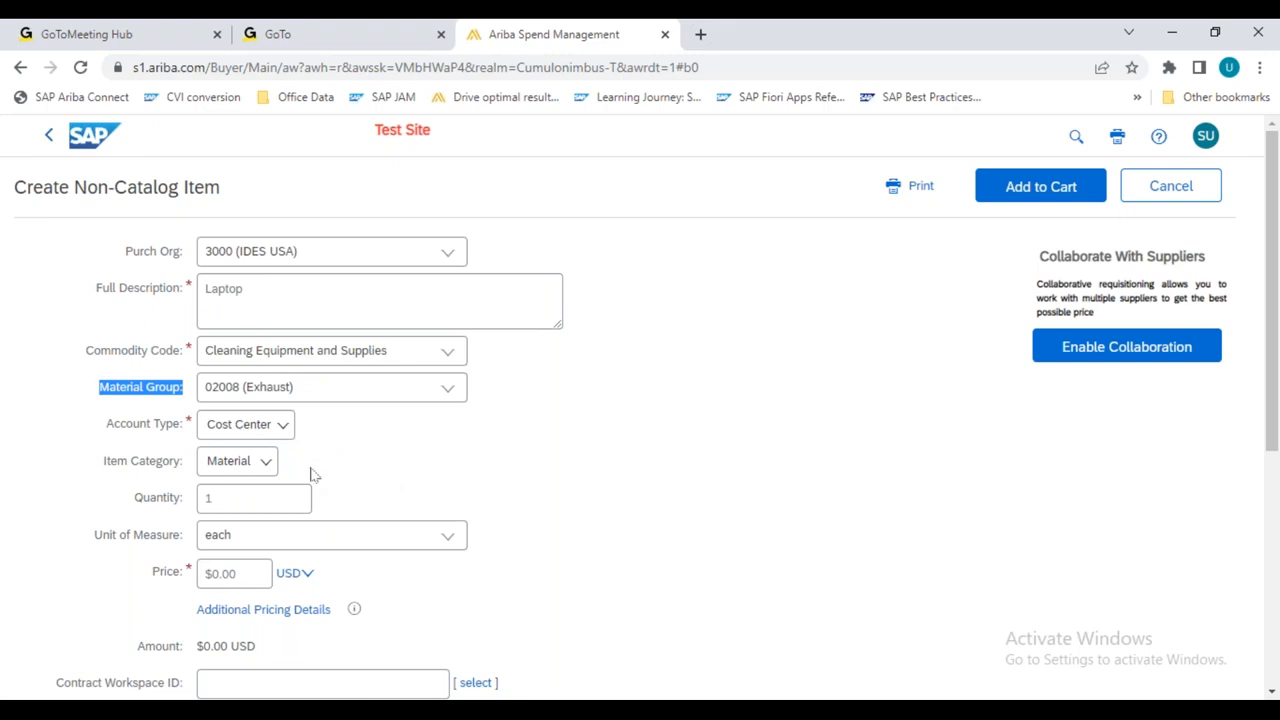
drag(90, 352, 190, 350)
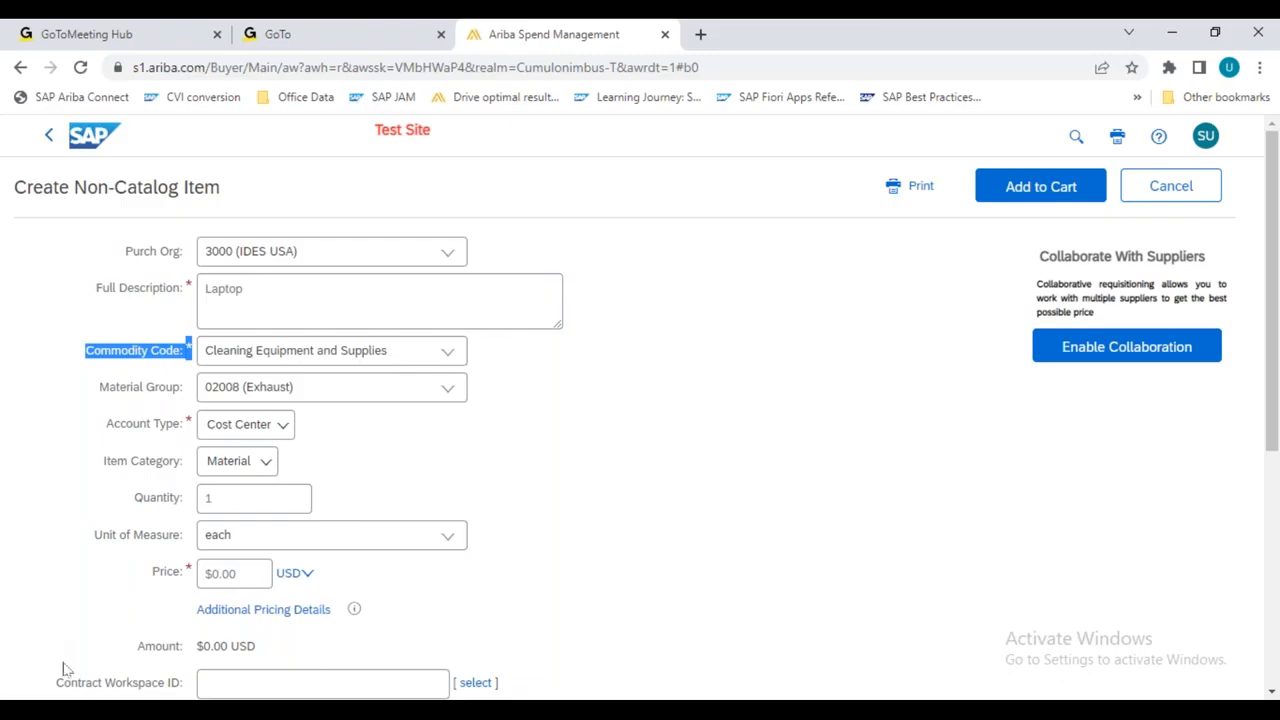
Switch to the Stratus EDS administration site and start a new partitioned commodity code map entry.
click(570, 706)
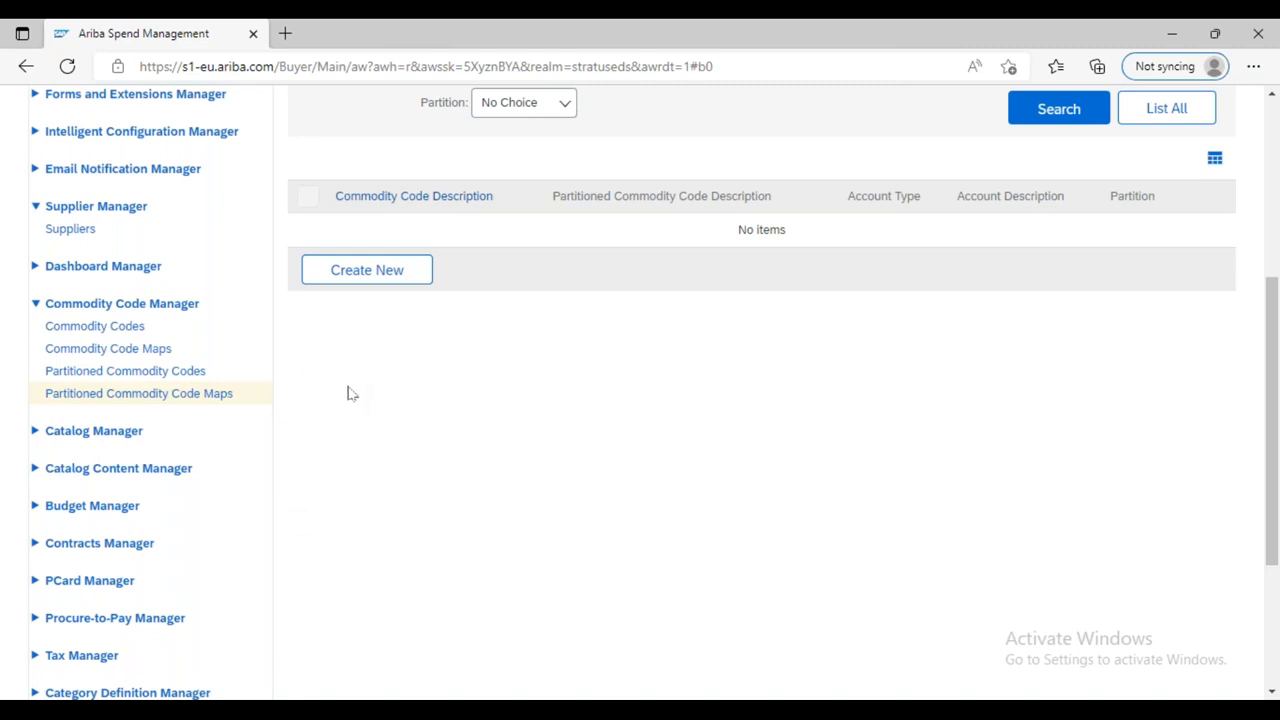
click(353, 285)
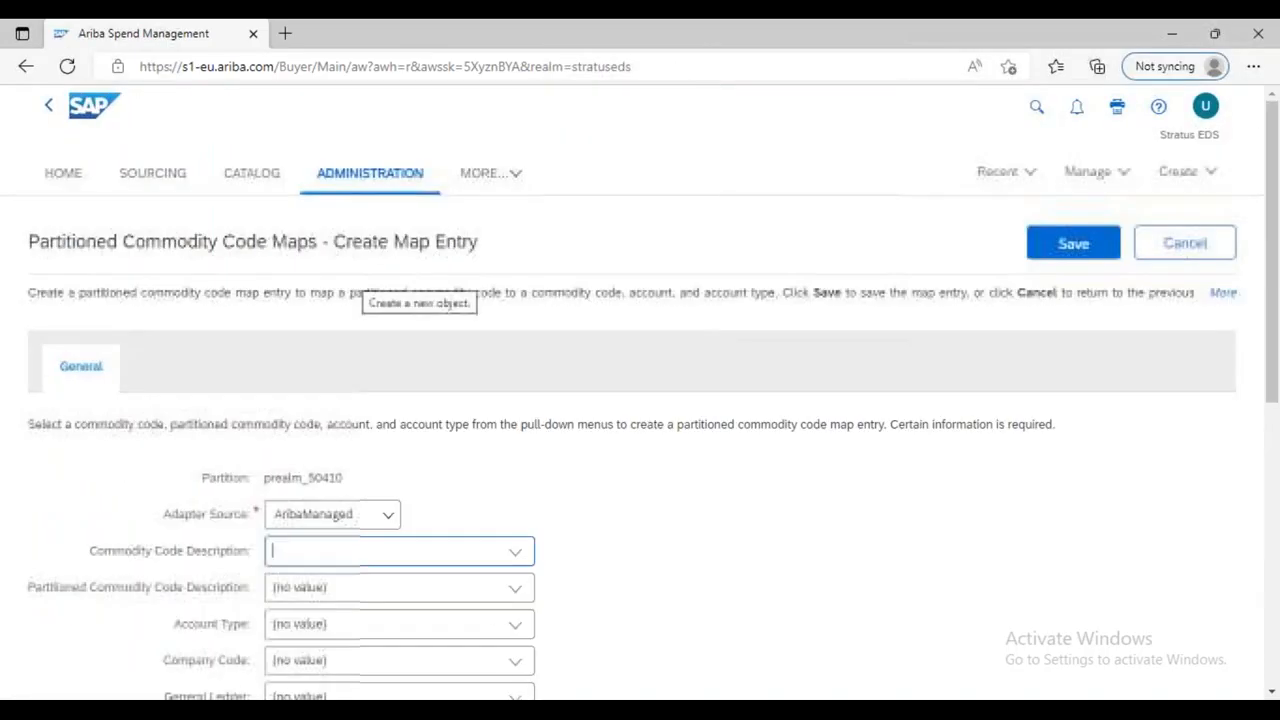
scroll(296, 370, down, 4)
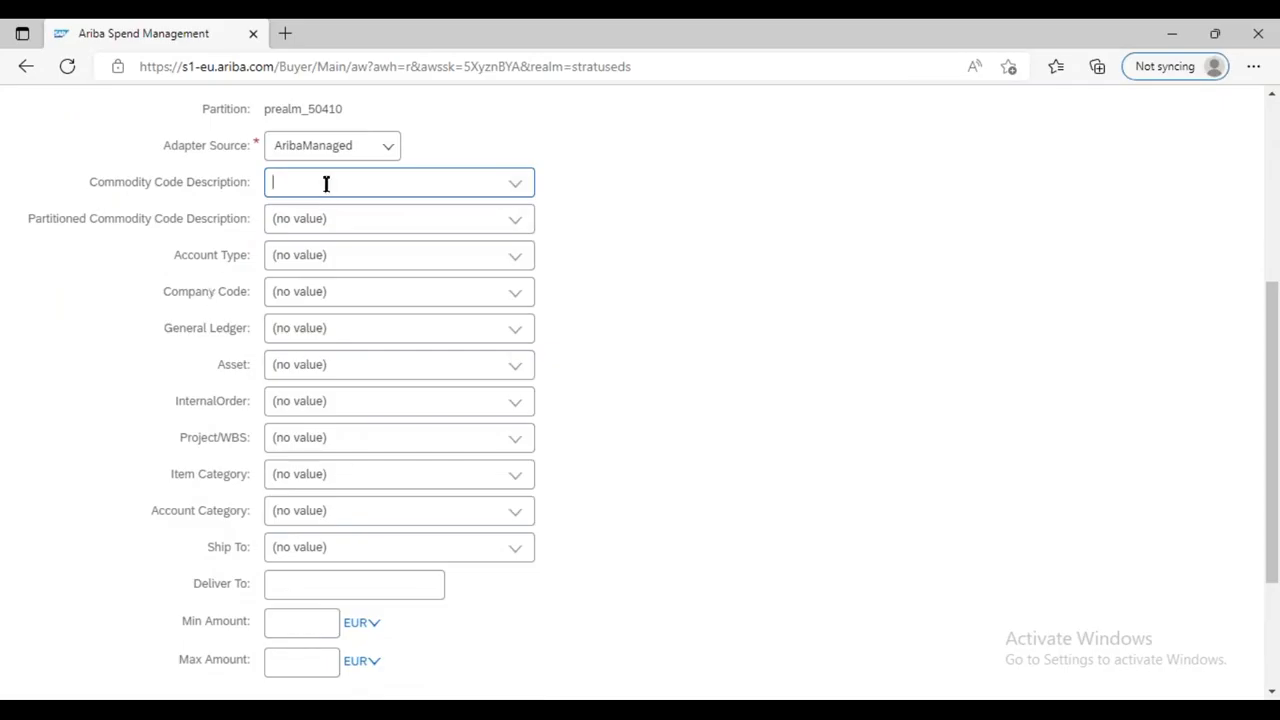
Fill the map entry with commodity code Housekeeping Expenses, partitioned commodity code Addidtives and account type Cost Center.
click(518, 191)
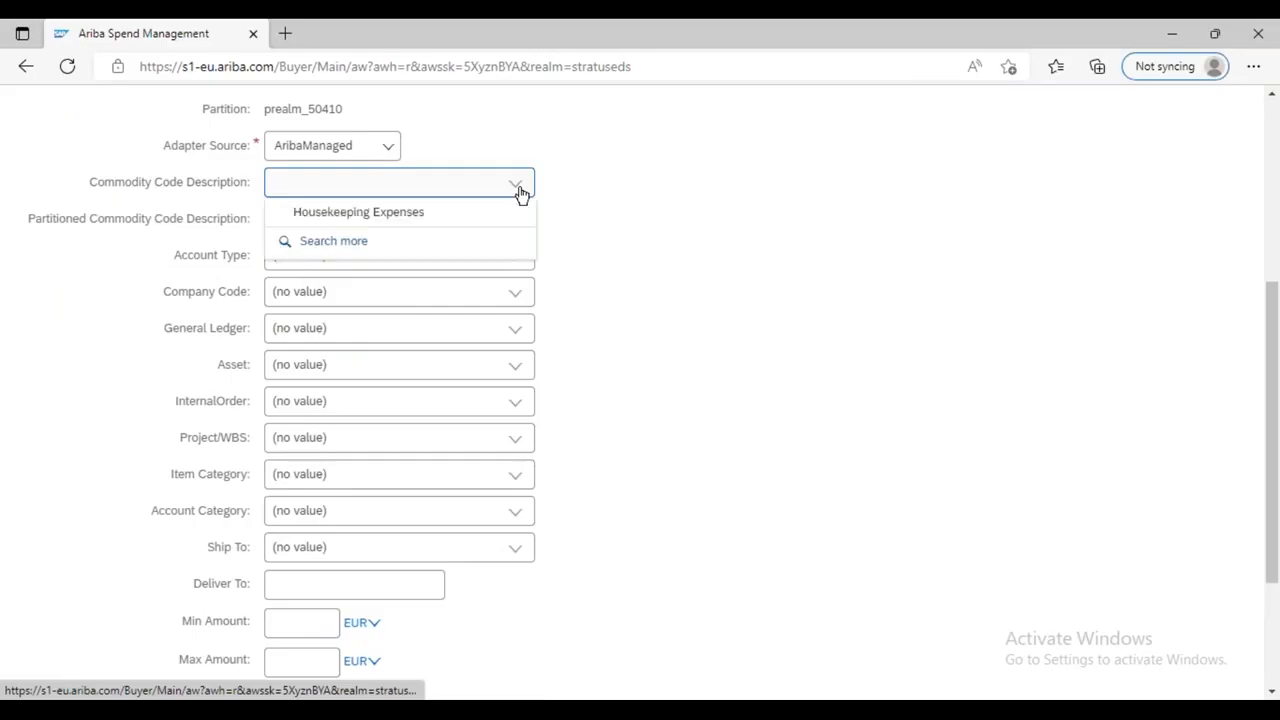
click(410, 220)
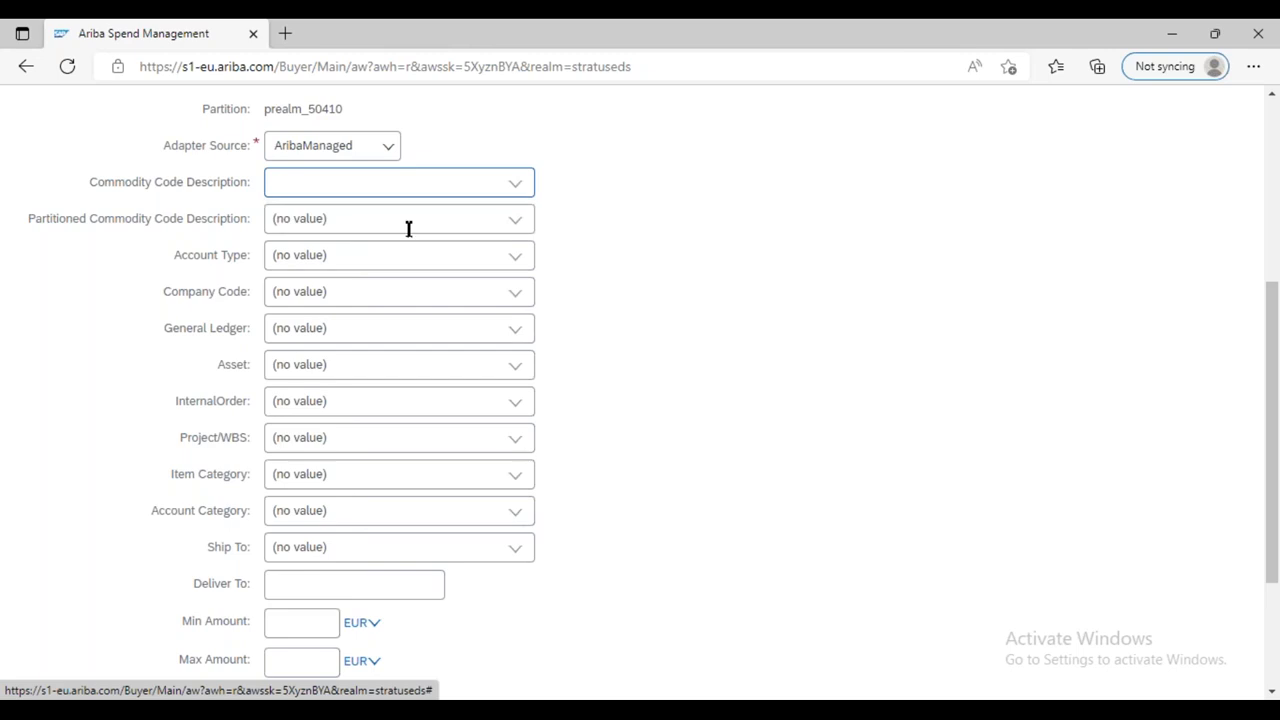
click(517, 219)
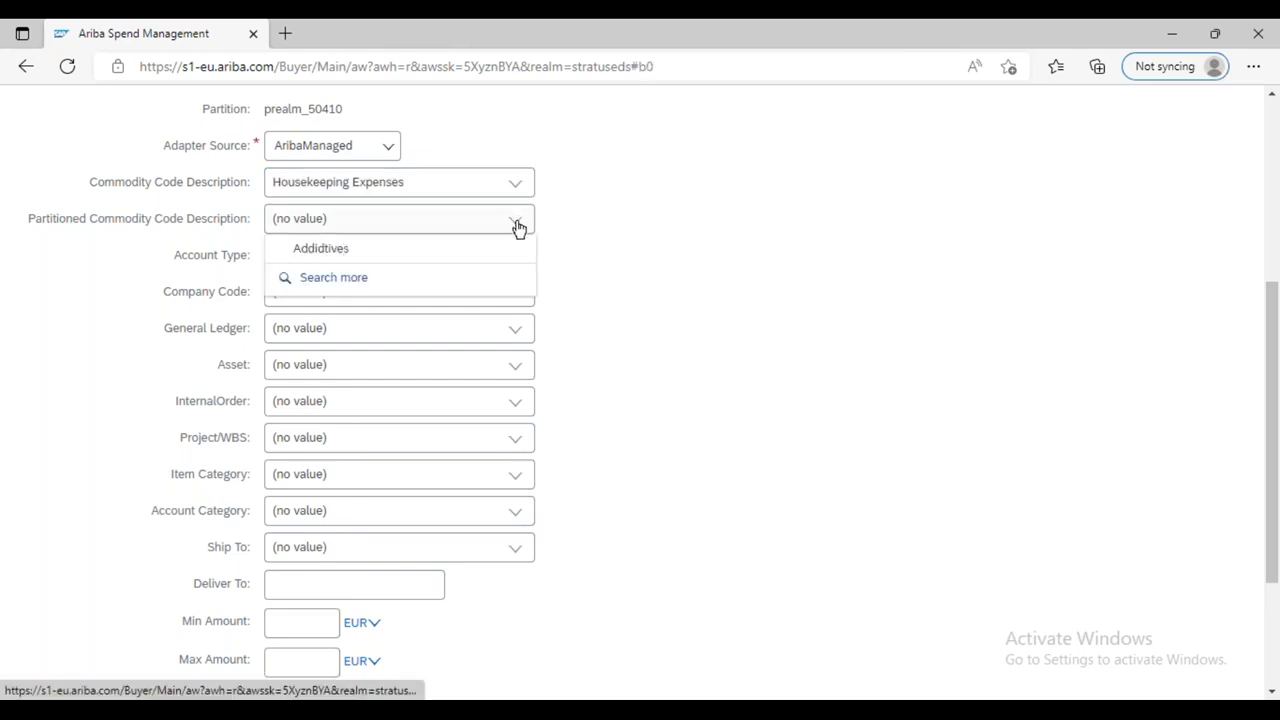
click(400, 254)
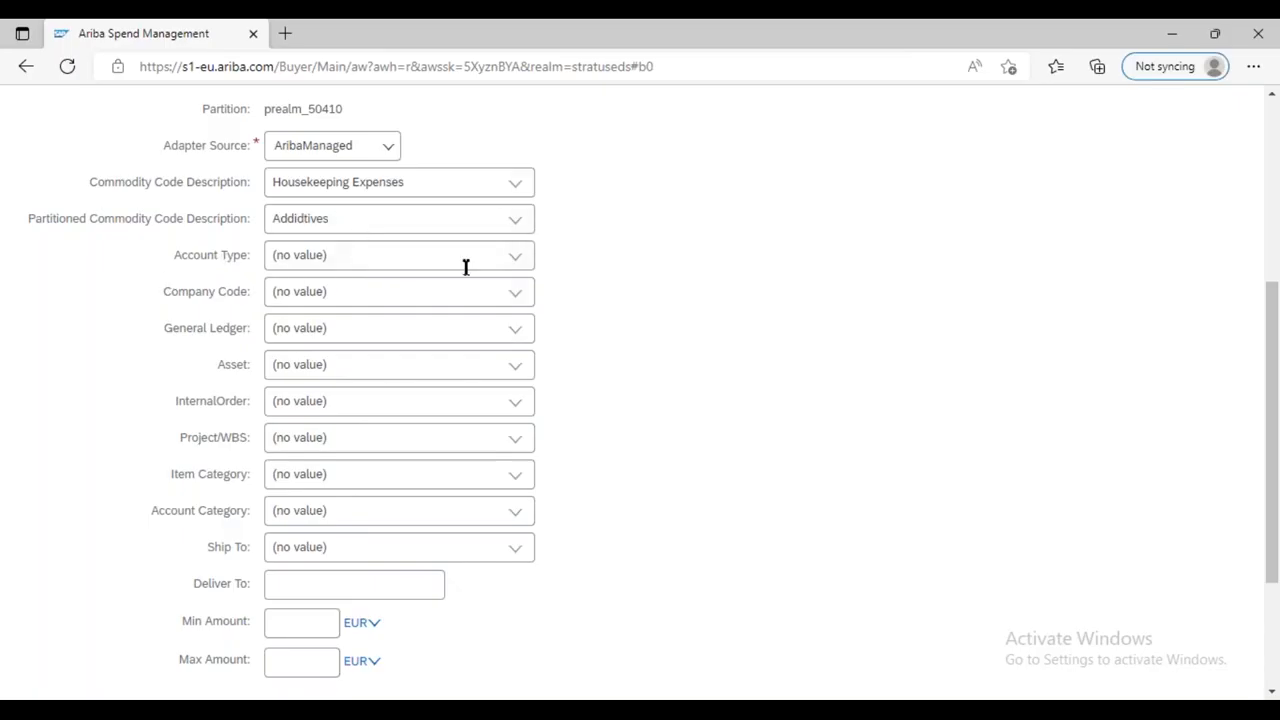
click(512, 260)
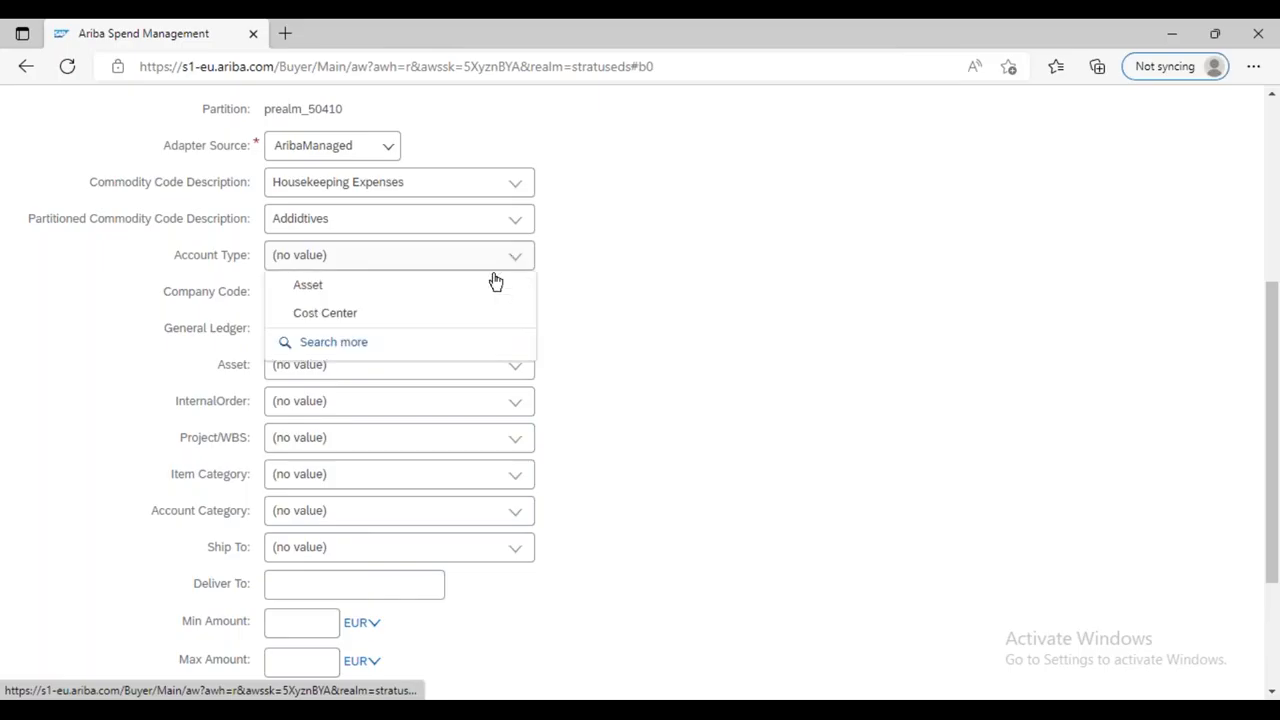
click(381, 321)
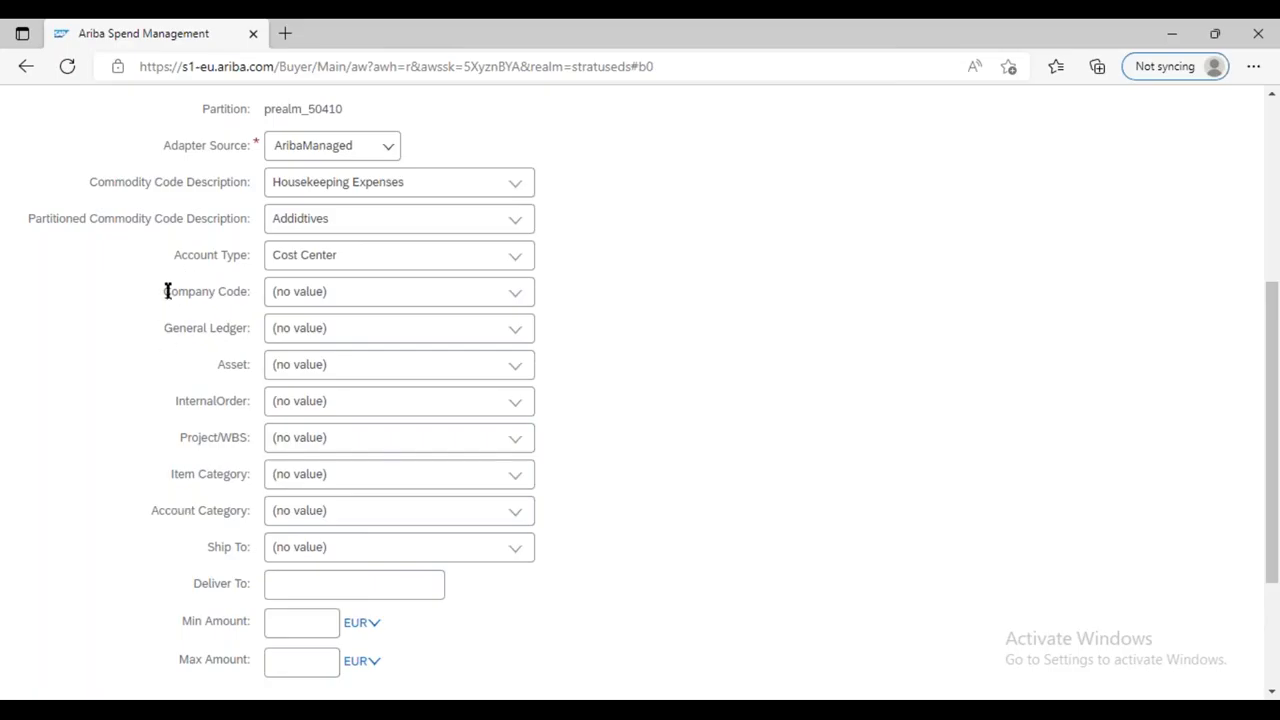
Examine the map entry's remaining optional fields, from Company Code and General Ledger down to Min Amount and Max Amount.
drag(167, 290, 244, 292)
drag(164, 330, 244, 367)
drag(178, 402, 247, 402)
drag(198, 437, 240, 437)
drag(193, 477, 252, 476)
drag(194, 510, 256, 520)
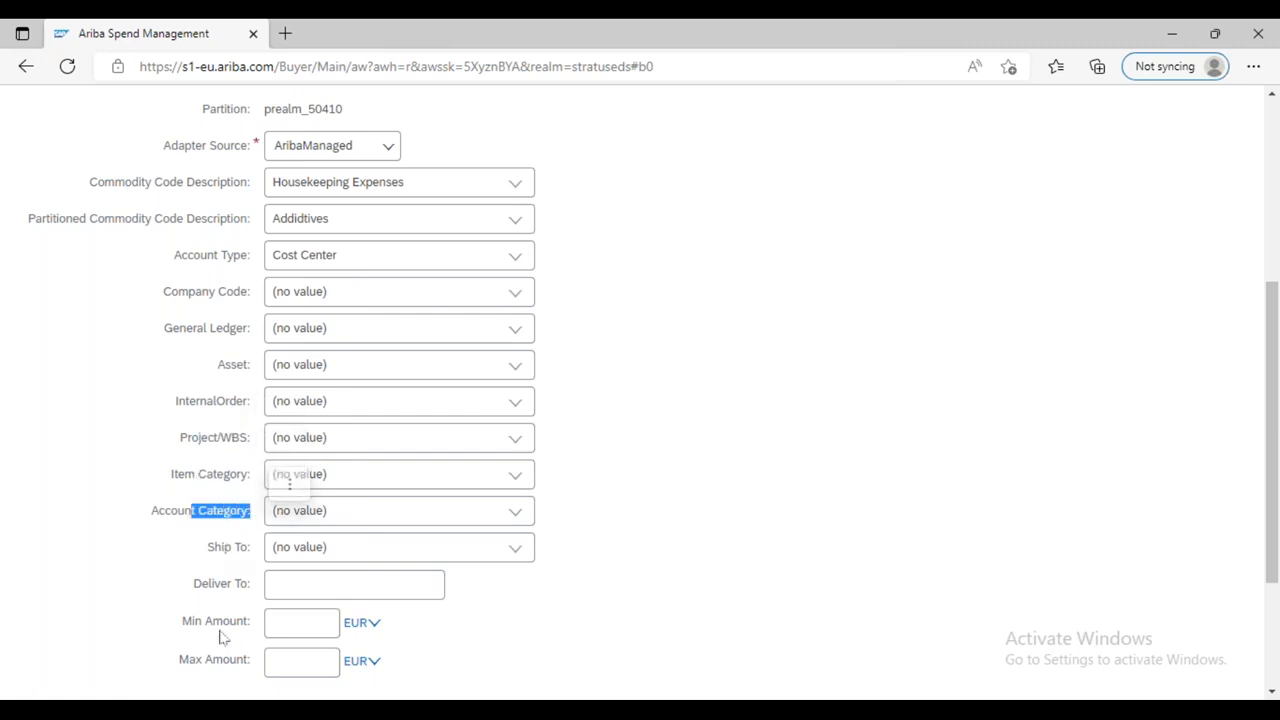
scroll(212, 460, down, 3)
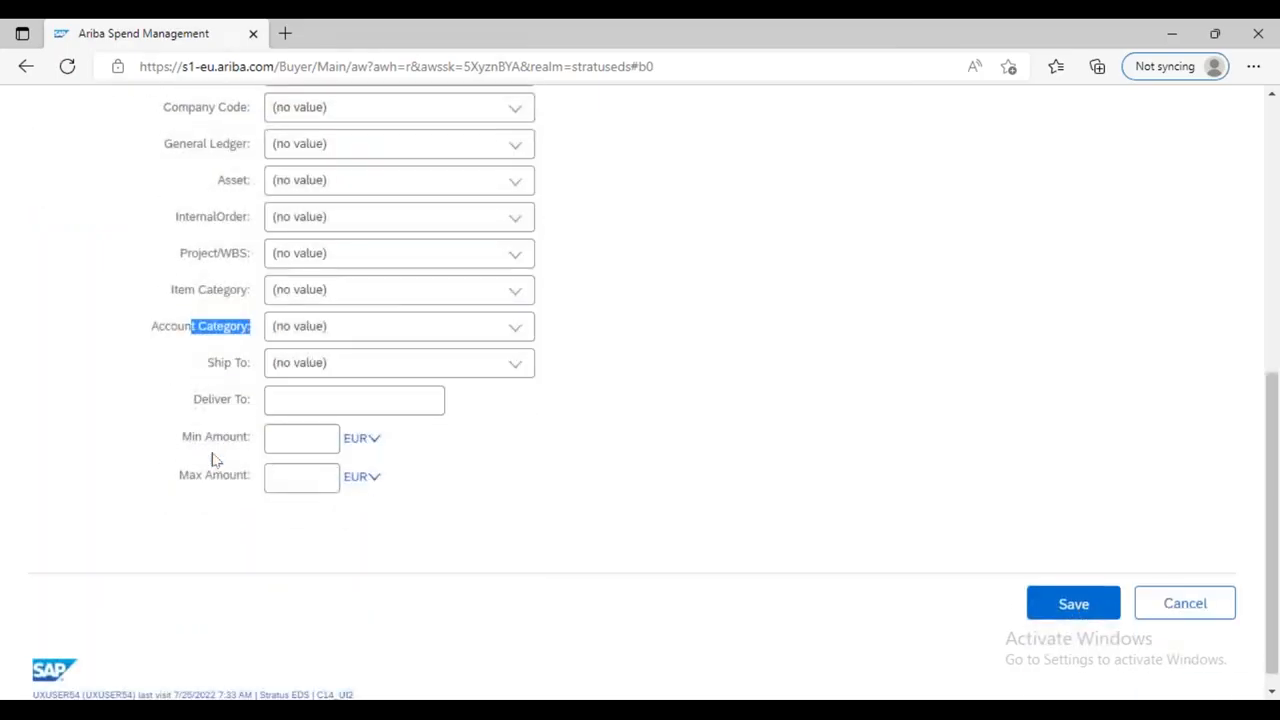
scroll(212, 460, up, 3)
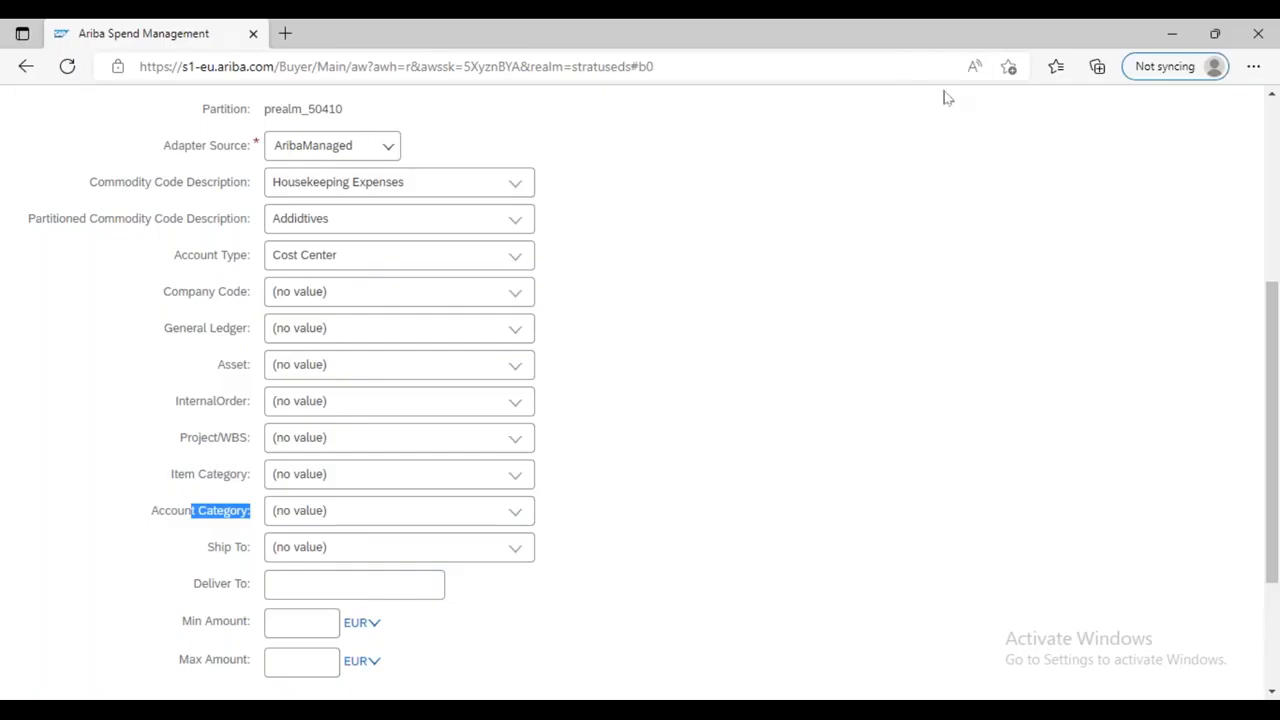
Discard the new partitioned commodity code map entry without saving it.
click(938, 436)
scroll(938, 437, up, 4)
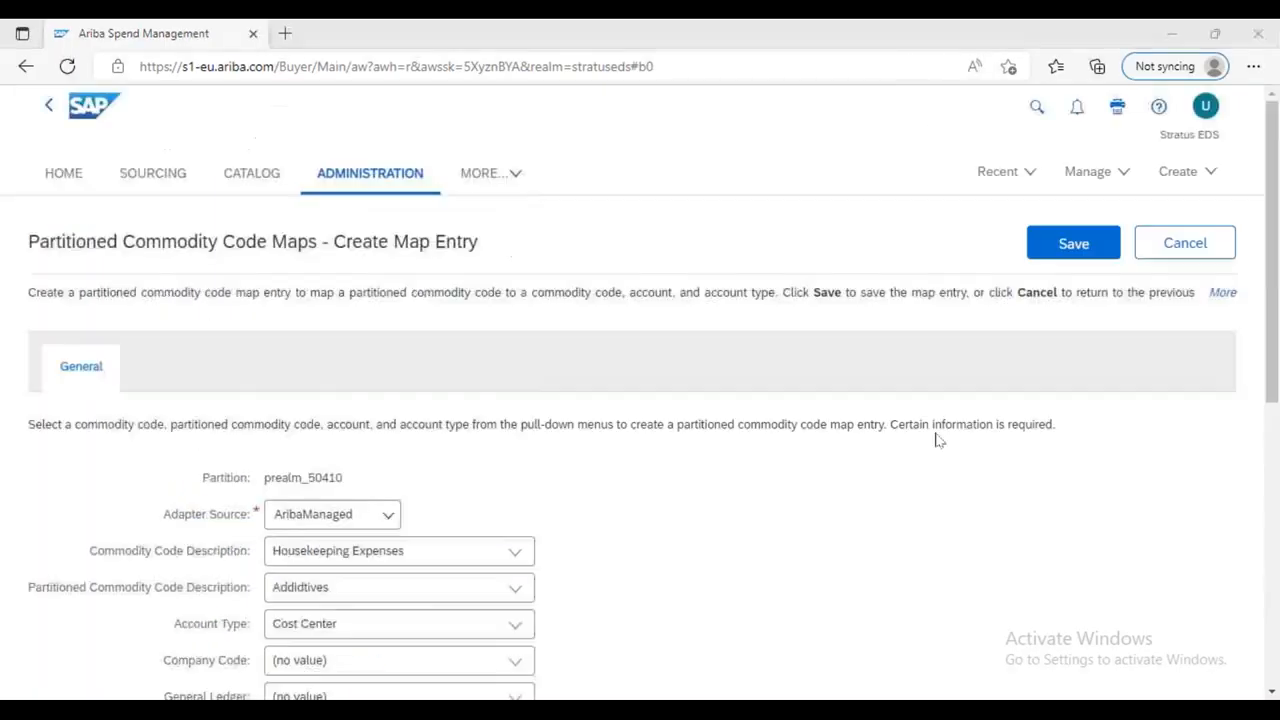
click(1186, 257)
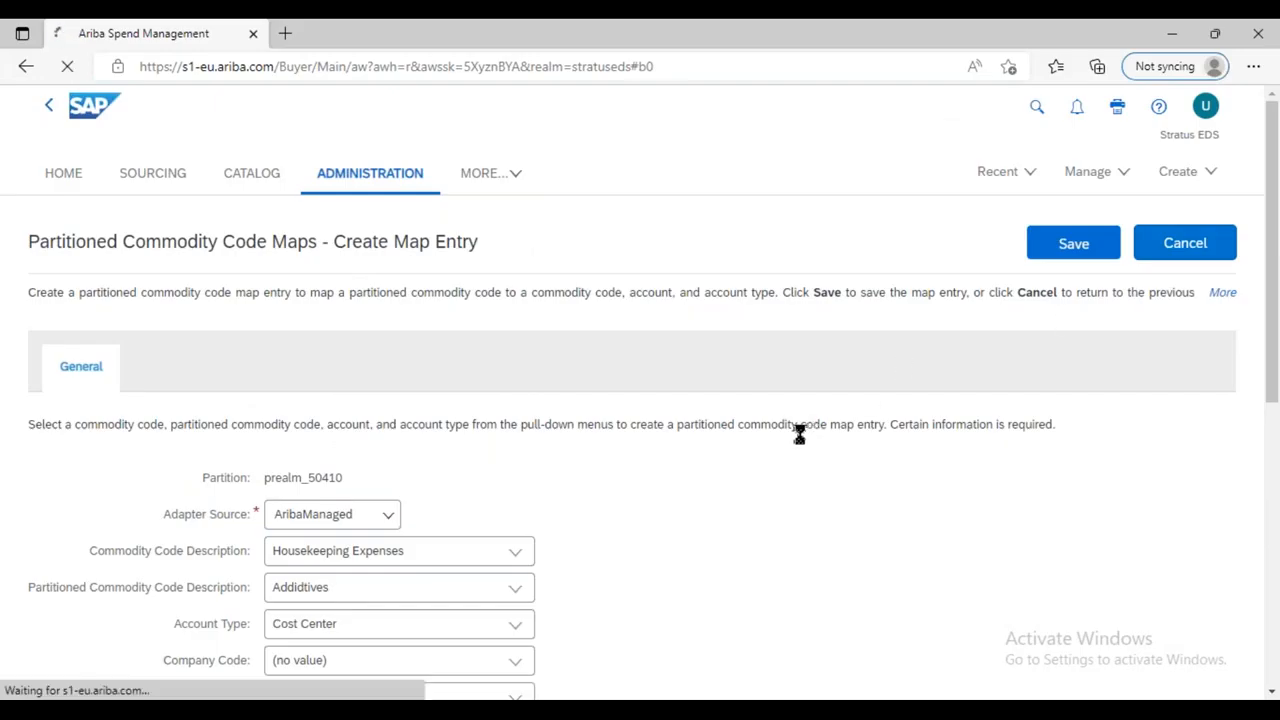
Go to the Site Manager's Data Import/Export page and search for tasks with "commodity" in their name.
scroll(760, 428, down, 4)
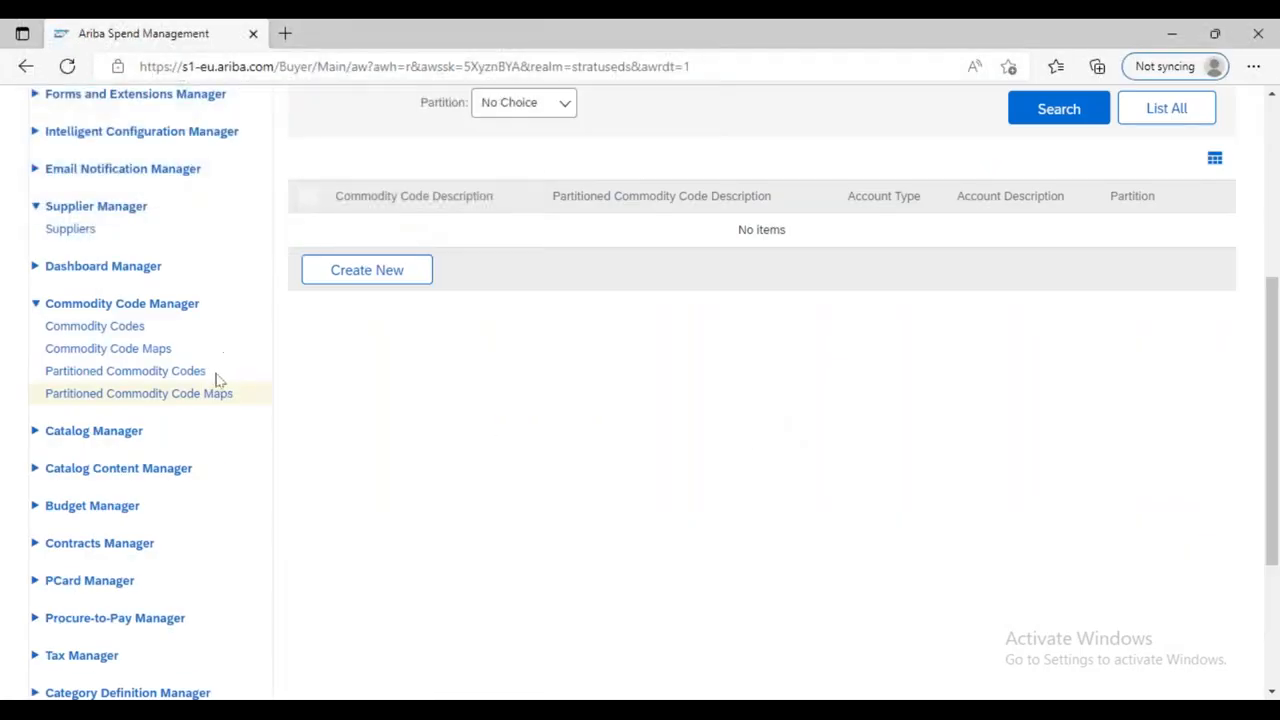
scroll(215, 378, up, 1)
scroll(218, 380, up, 1)
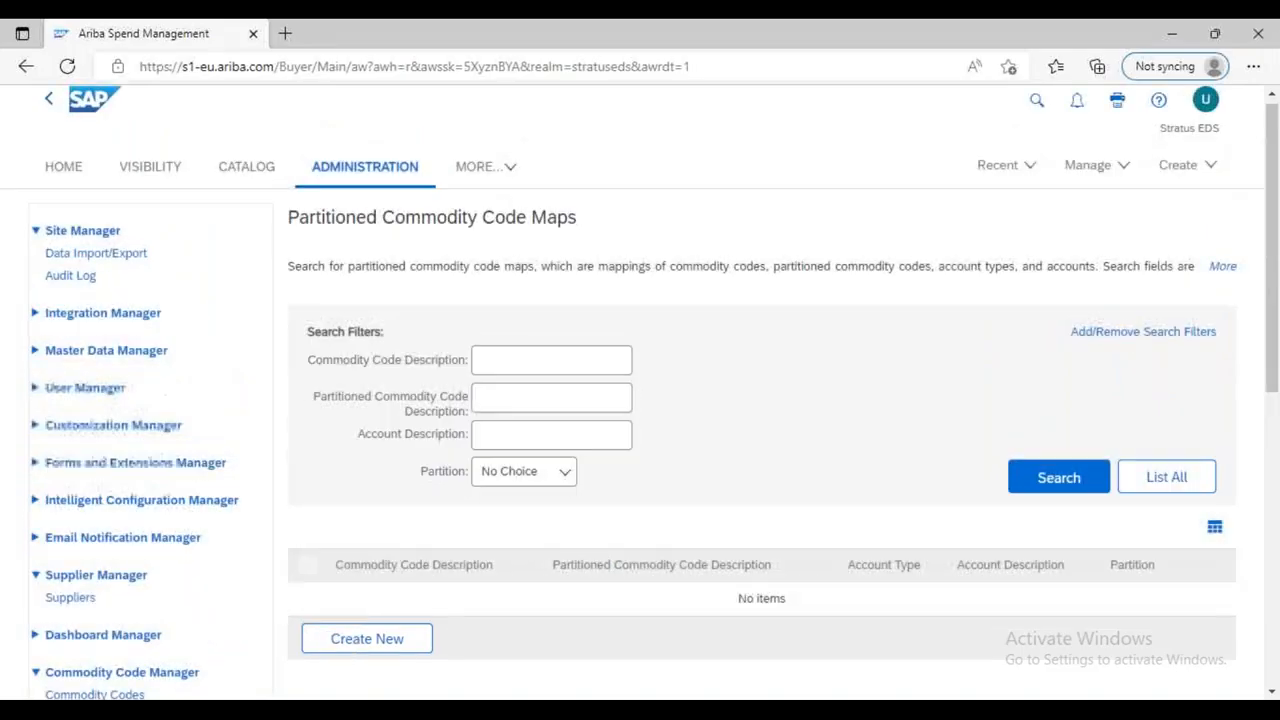
click(123, 258)
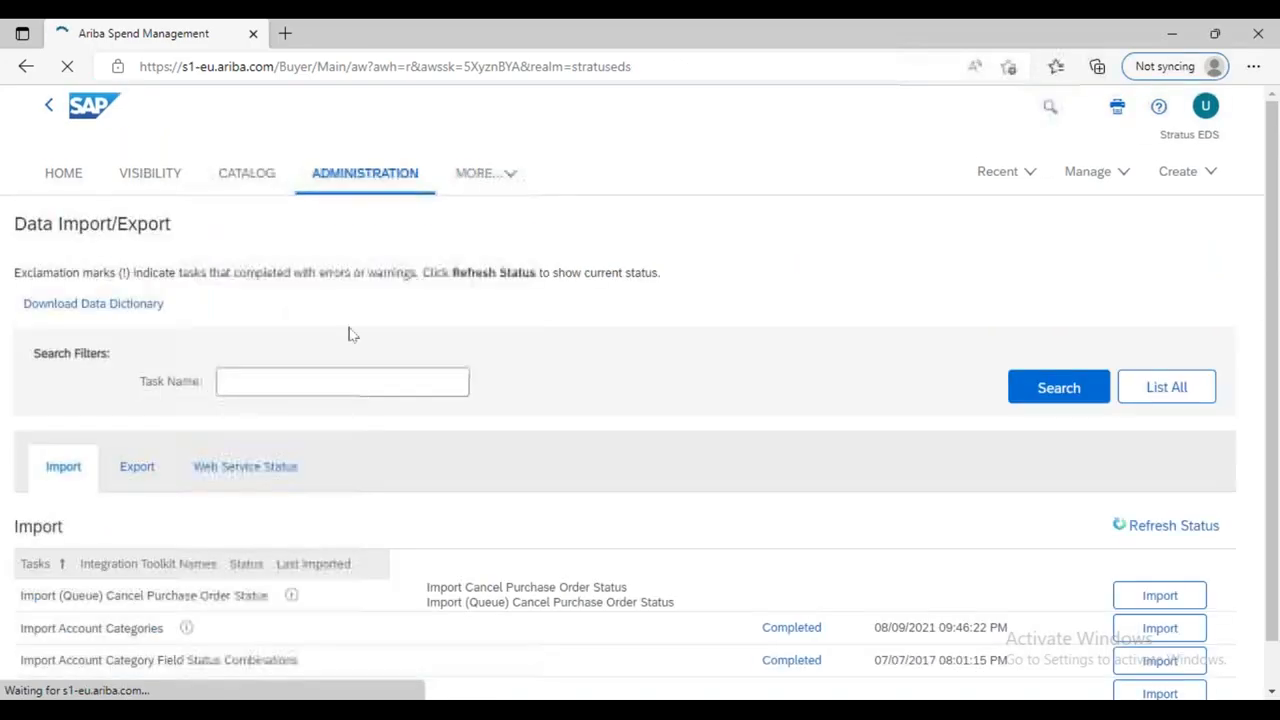
click(567, 385)
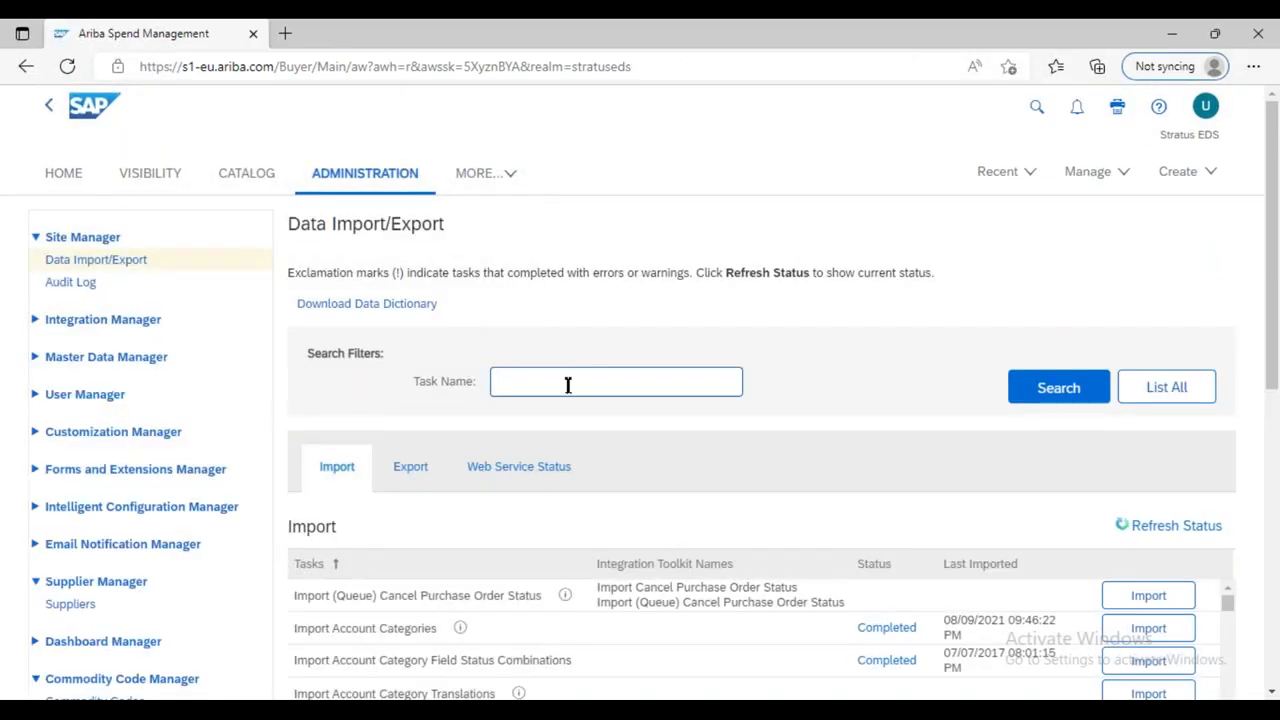
text(co)
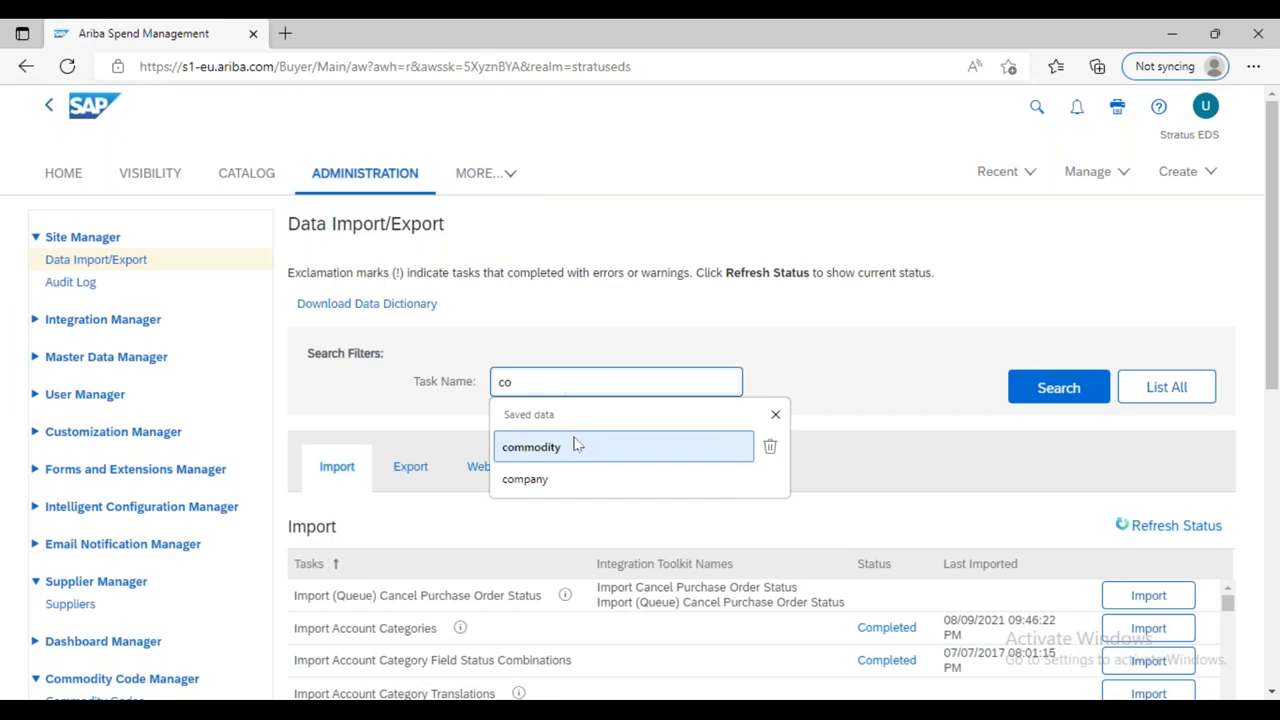
click(577, 450)
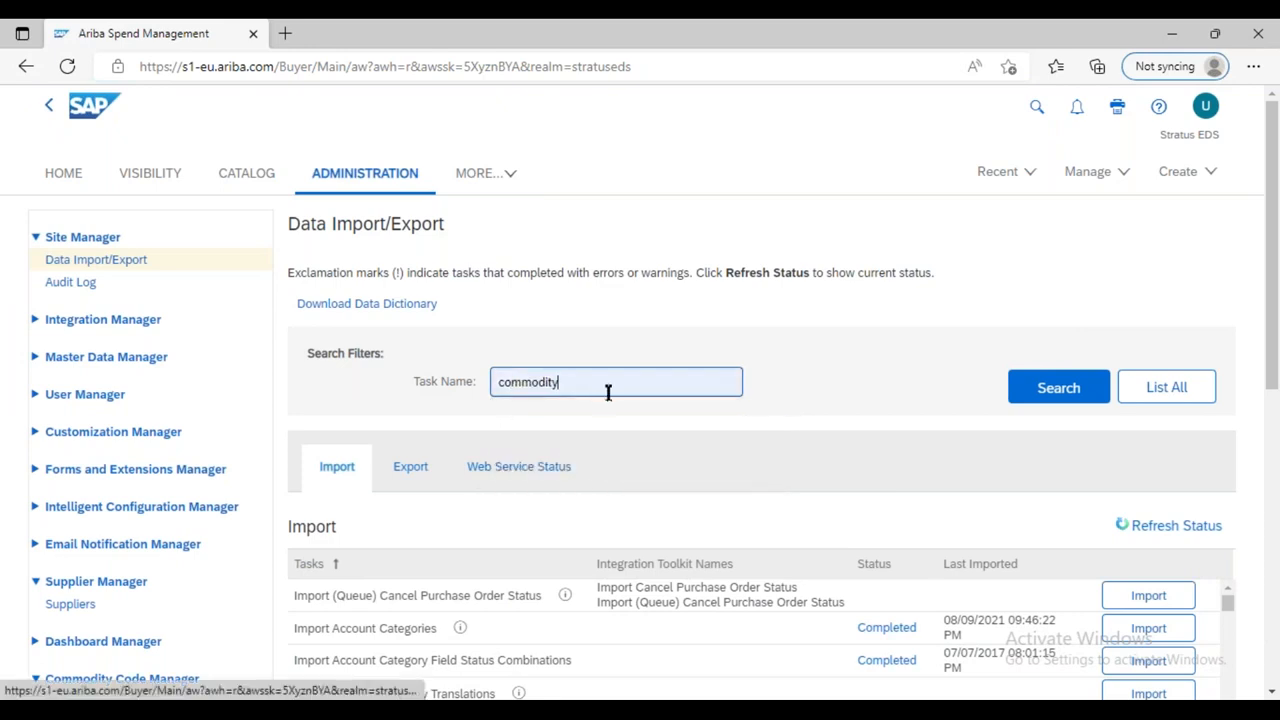
click(951, 106)
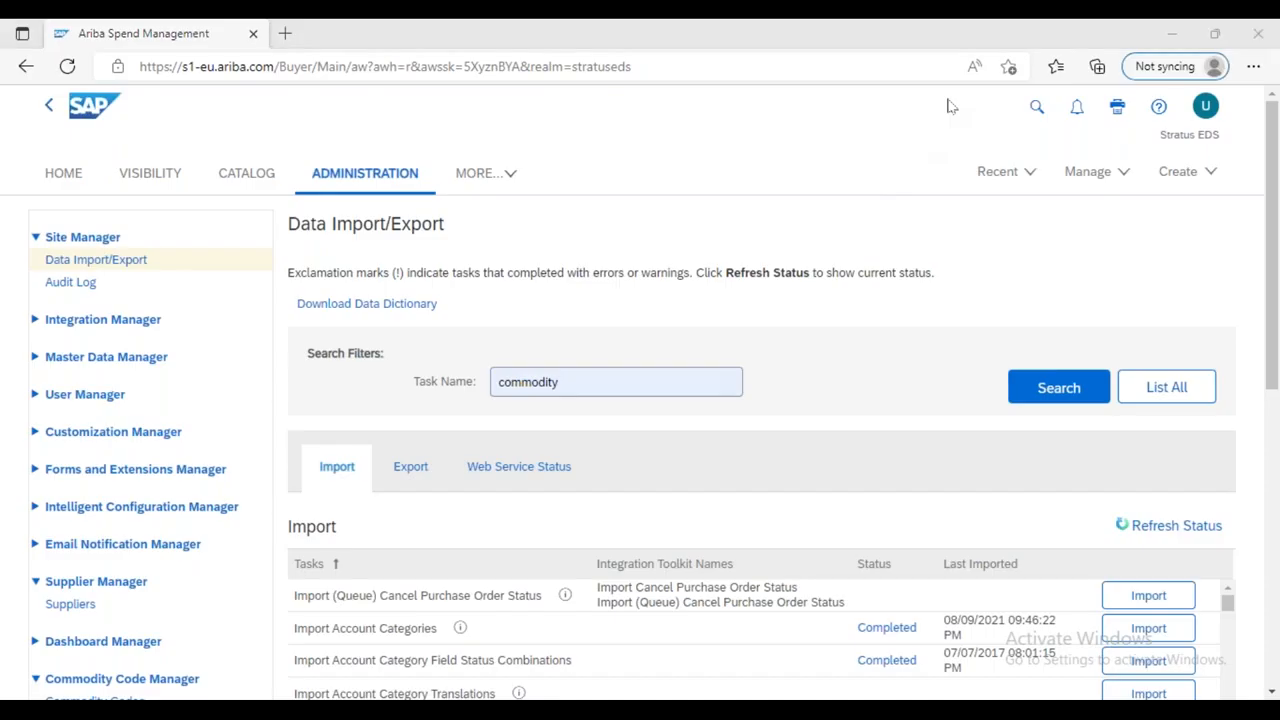
click(1076, 393)
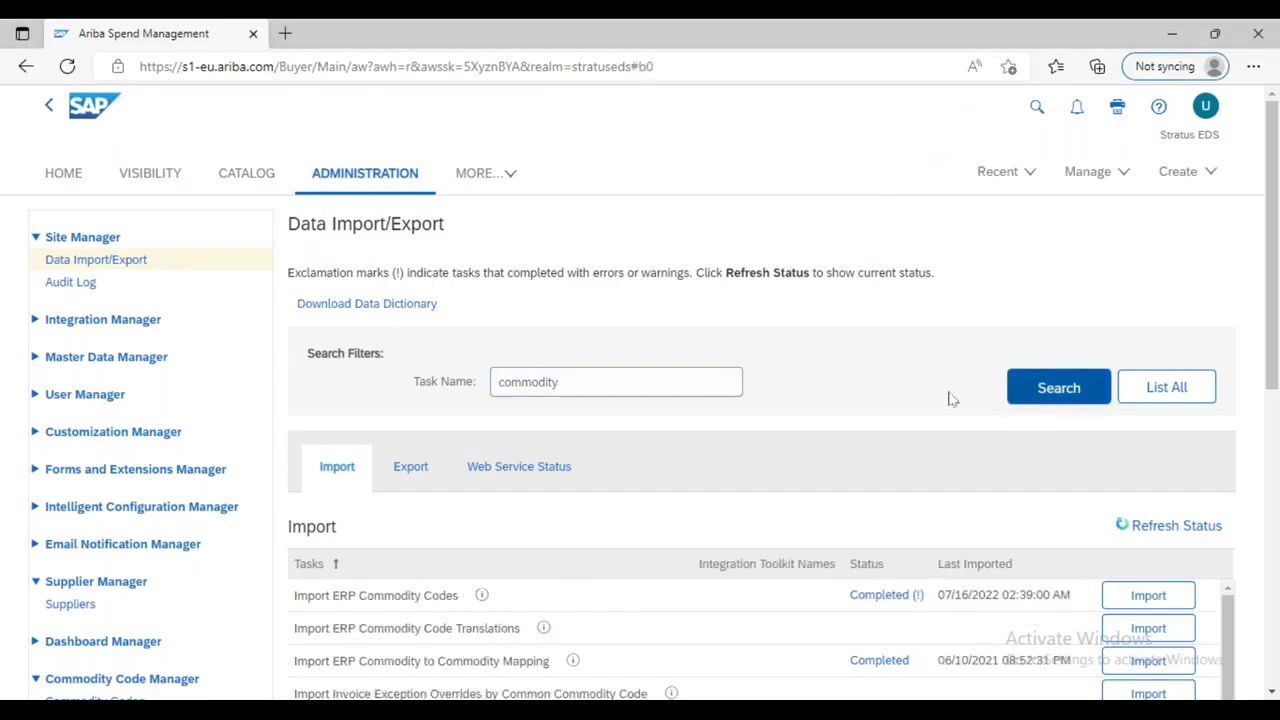
Review the commodity import and export tasks, focusing on Import ERP Commodity Codes and Import ERP Commodity to Commodity Mapping.
scroll(951, 397, down, 3)
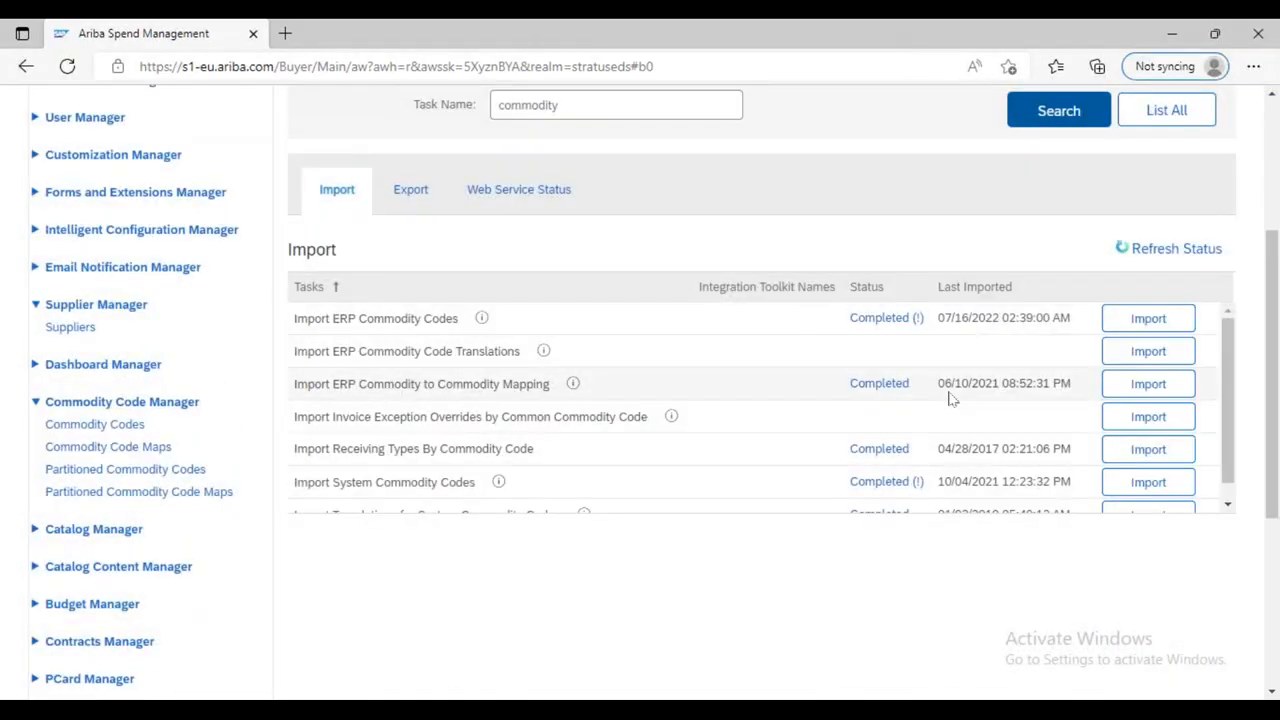
click(418, 198)
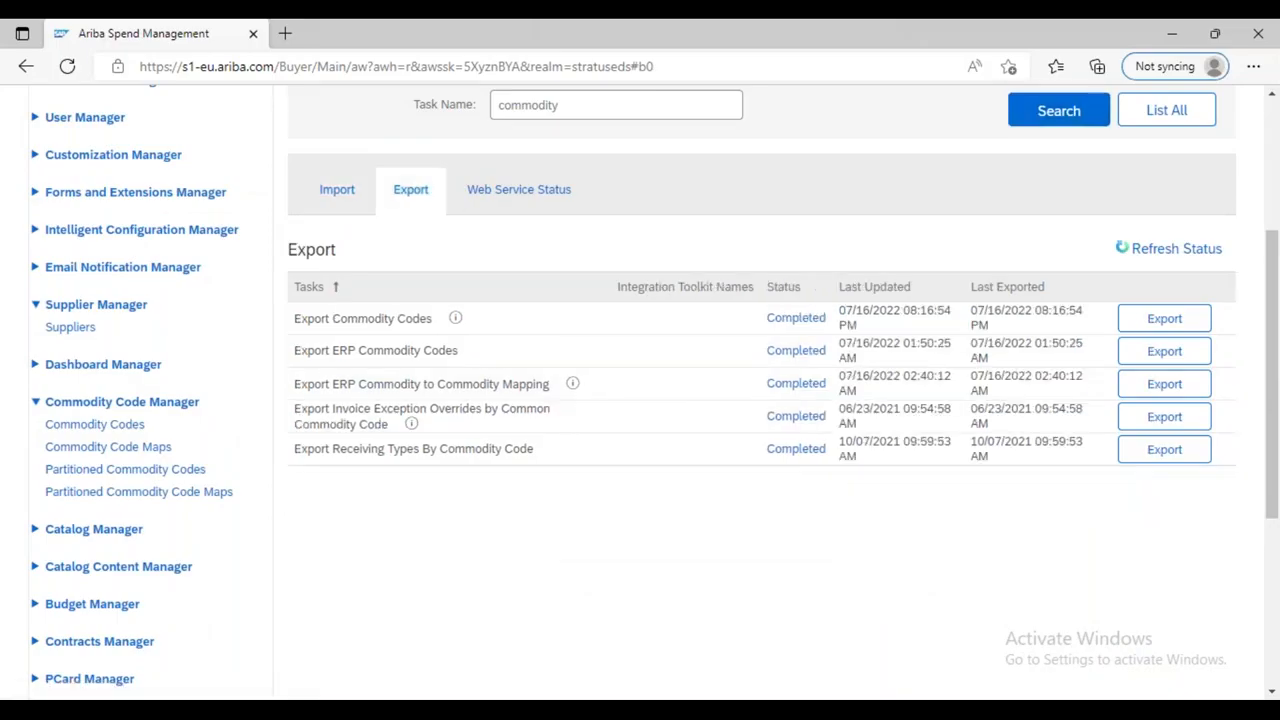
click(345, 196)
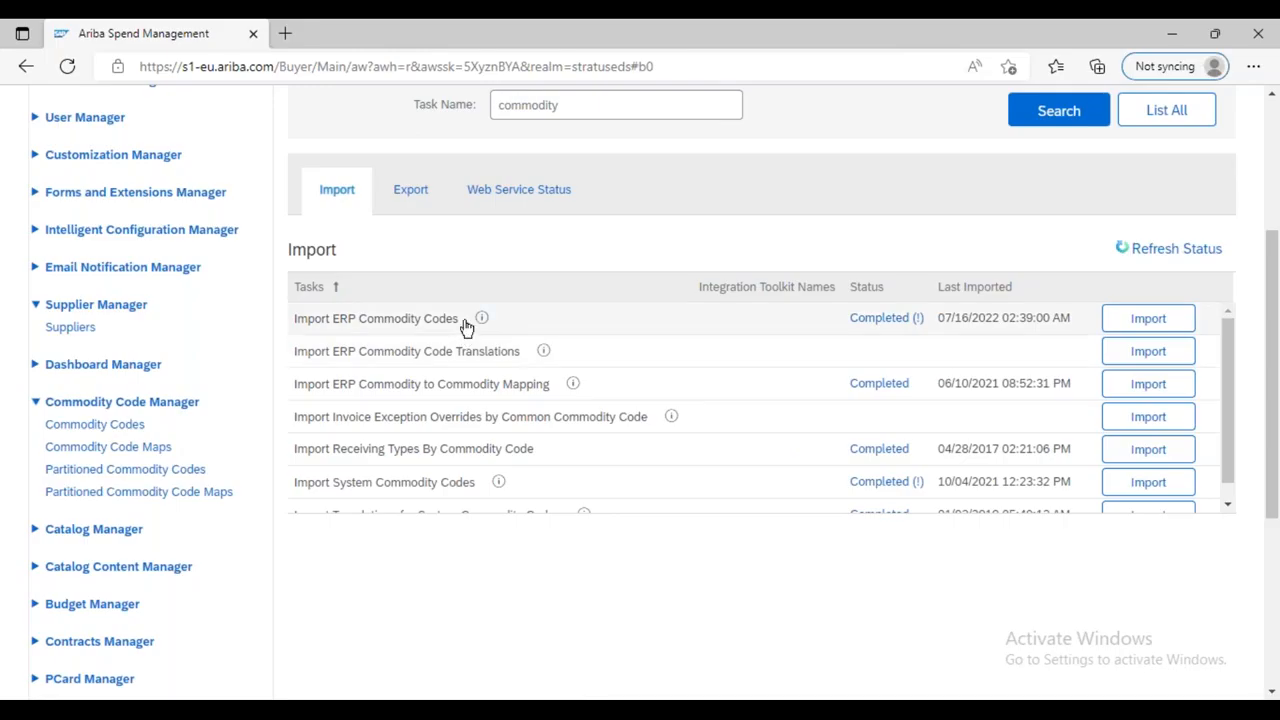
drag(470, 321, 447, 338)
drag(297, 323, 462, 322)
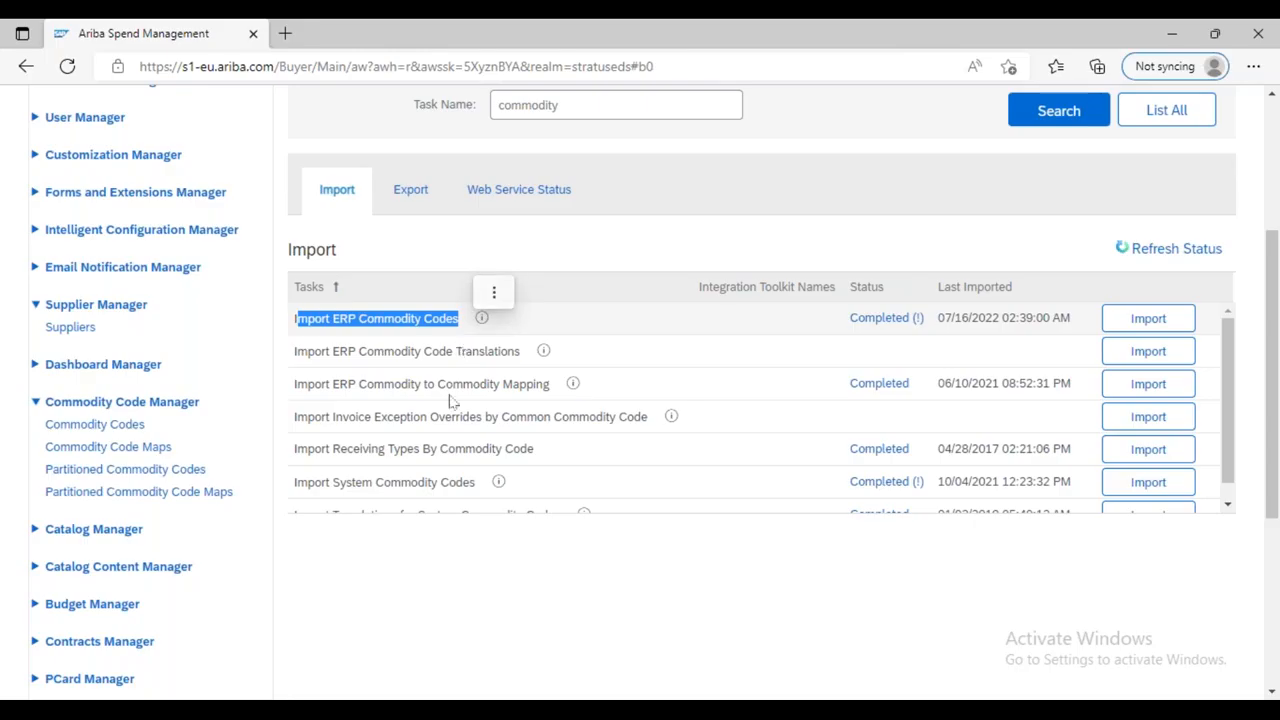
drag(305, 385, 551, 384)
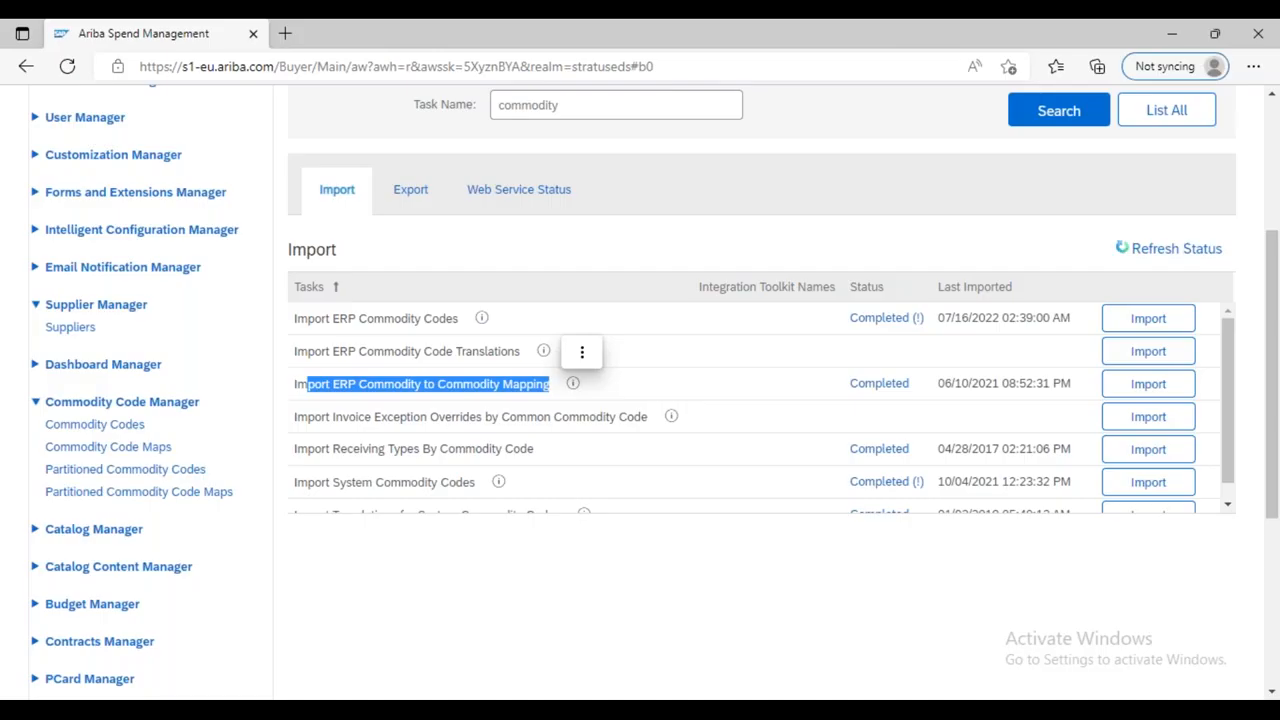
click(910, 55)
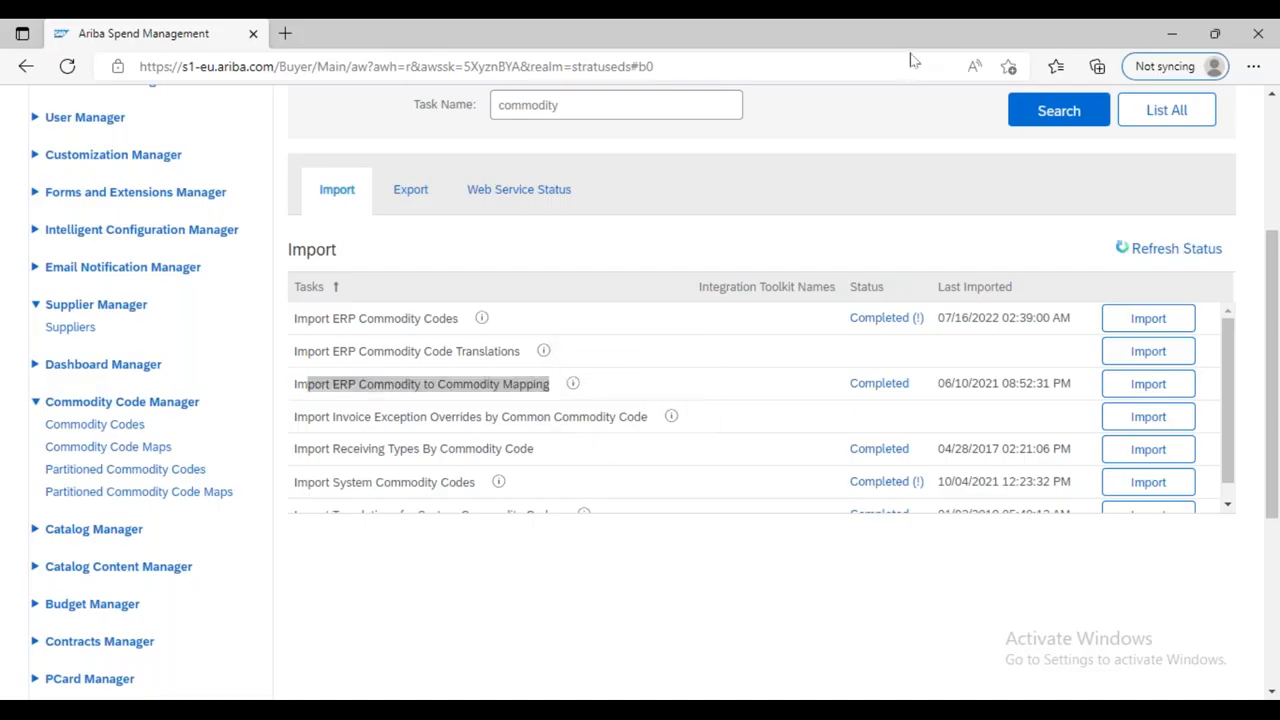
Run the Export ERP Commodity Codes task with the adapter source set to All.
click(412, 193)
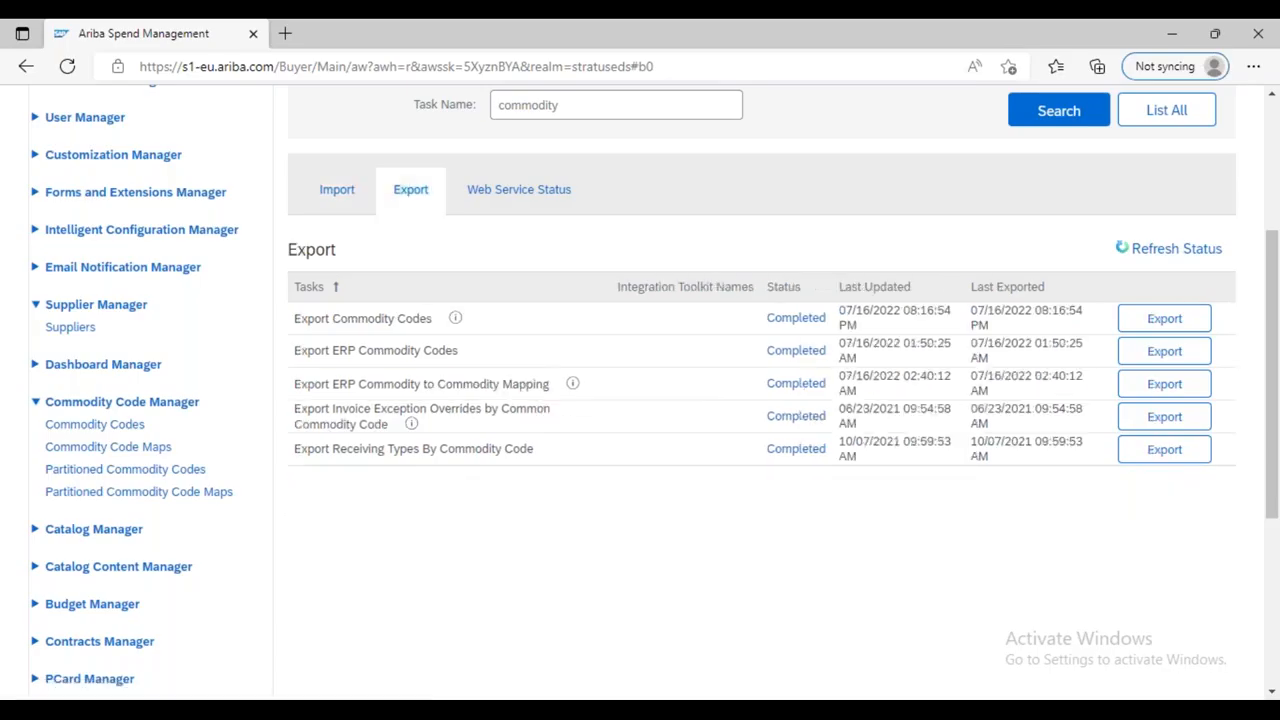
drag(322, 318, 432, 318)
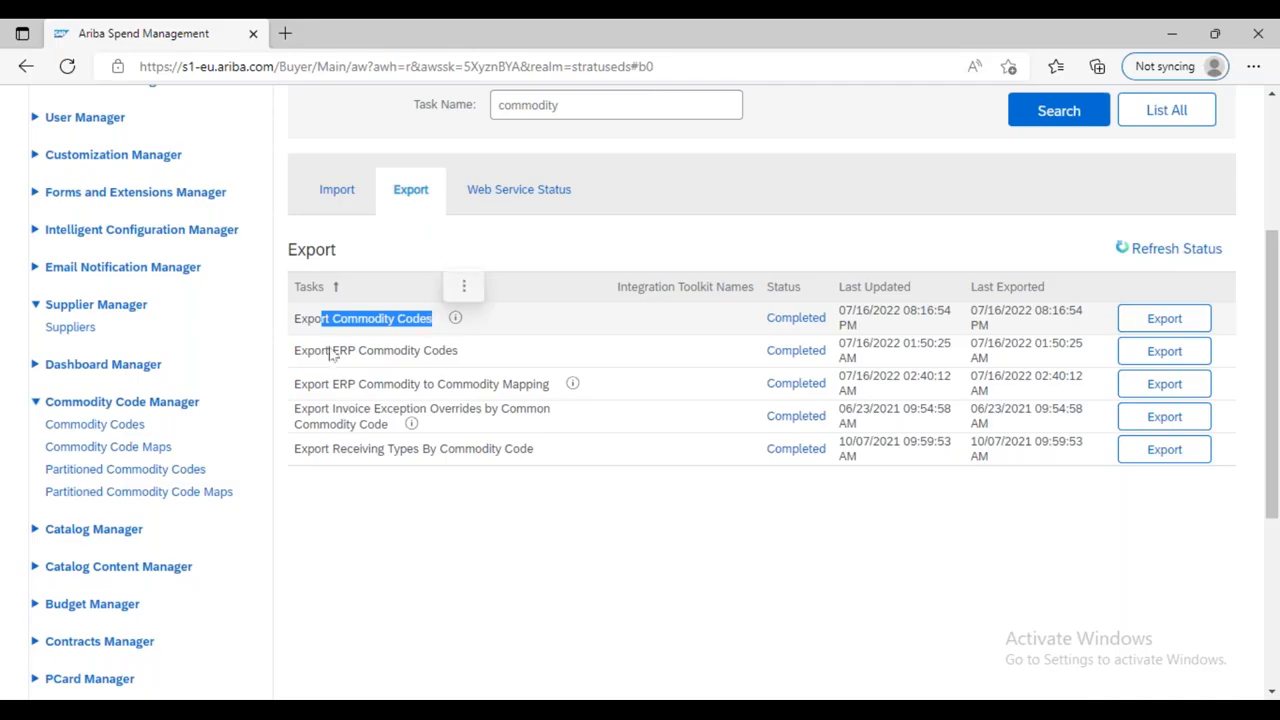
drag(330, 350, 458, 350)
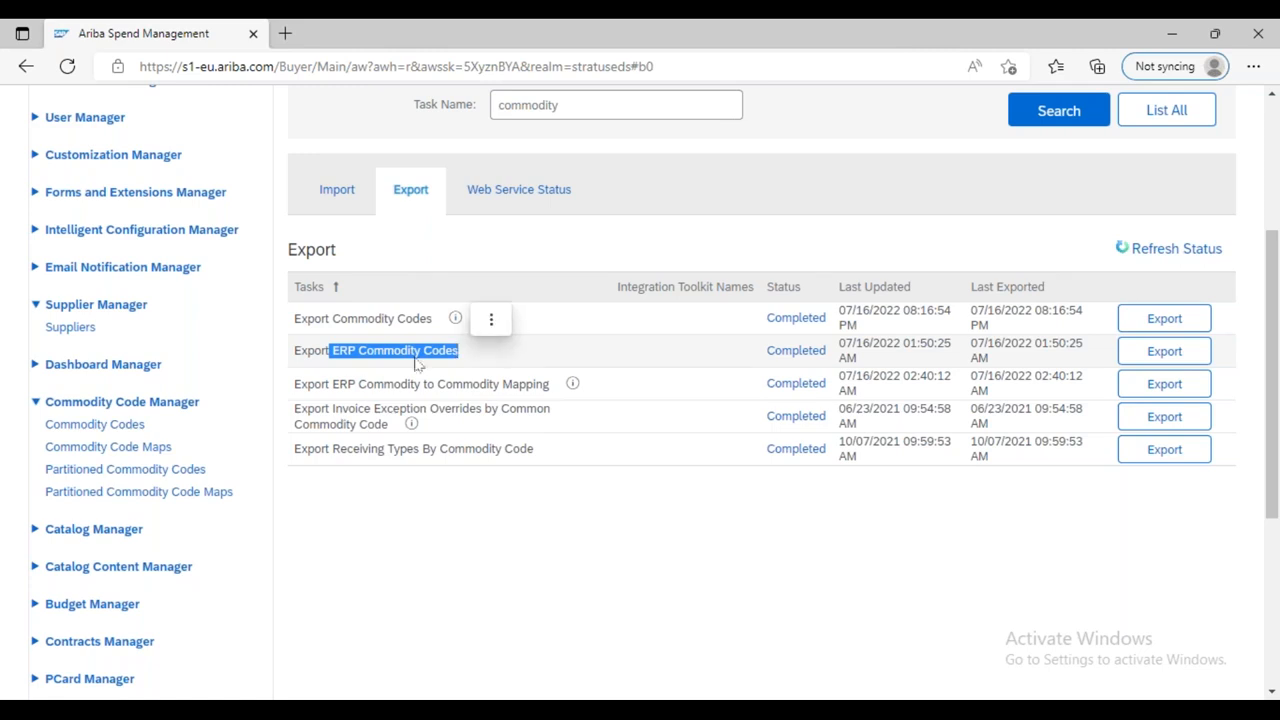
click(948, 93)
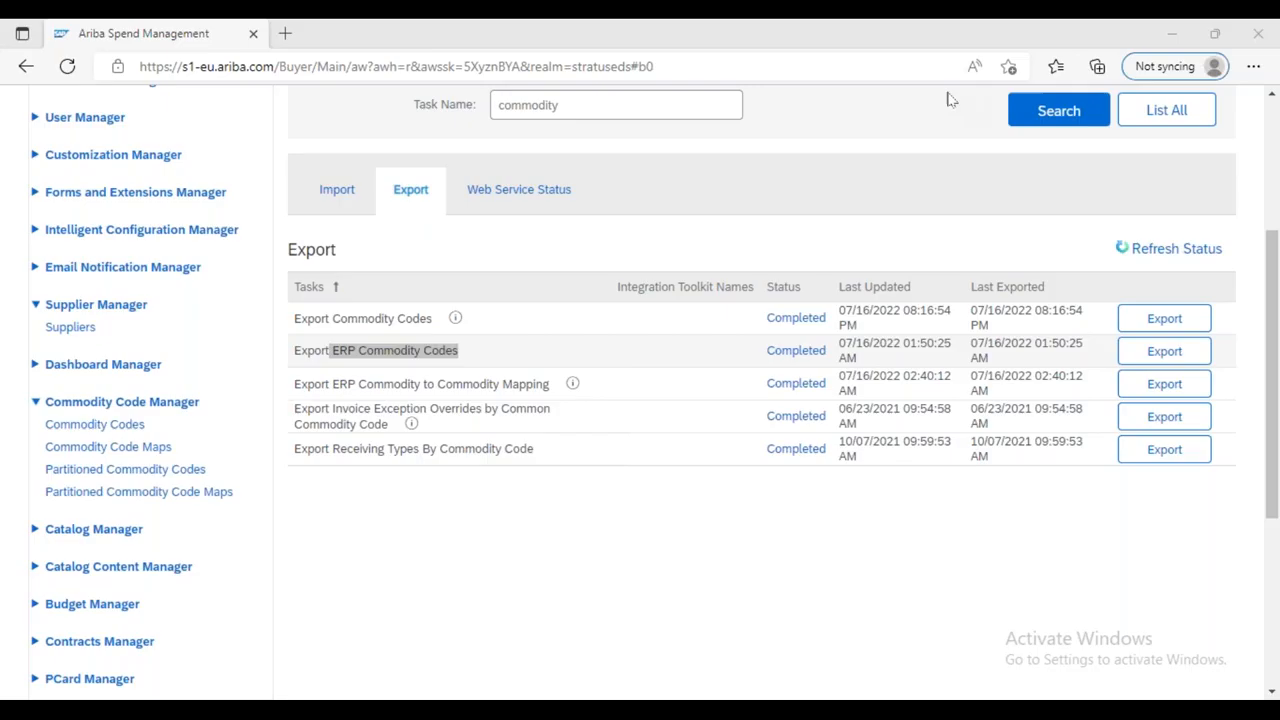
click(1155, 358)
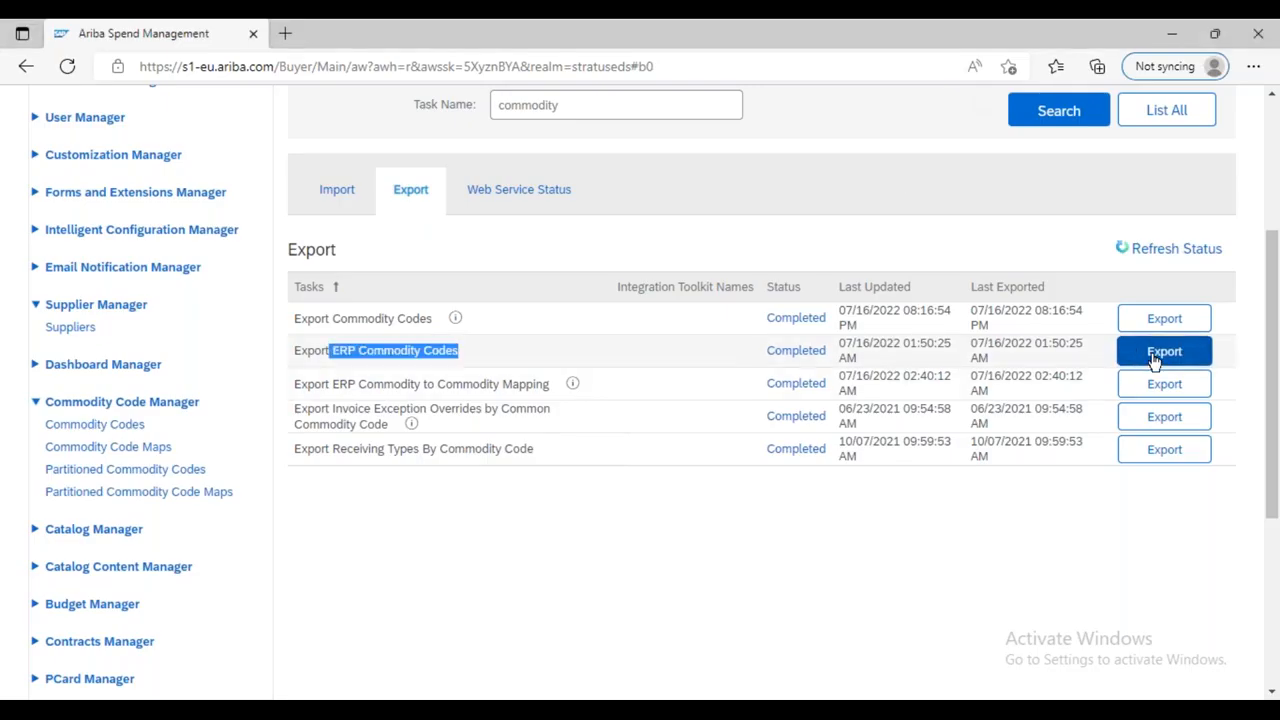
click(1155, 360)
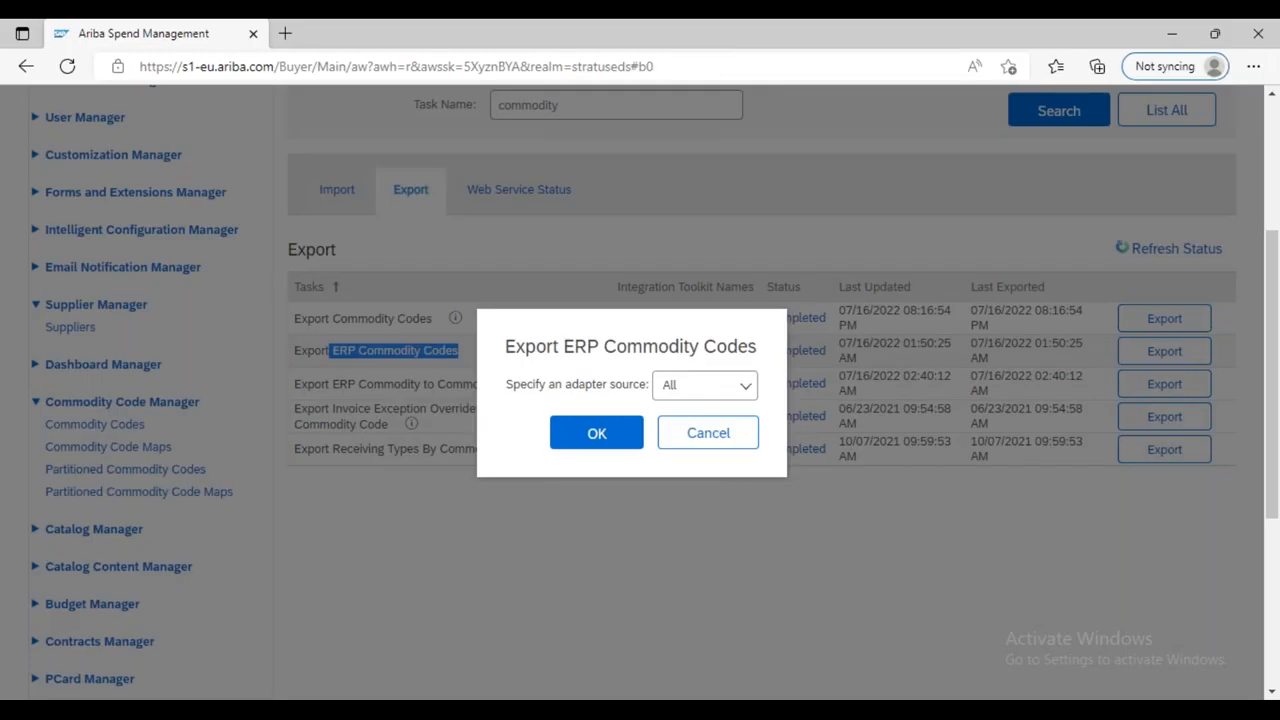
click(617, 434)
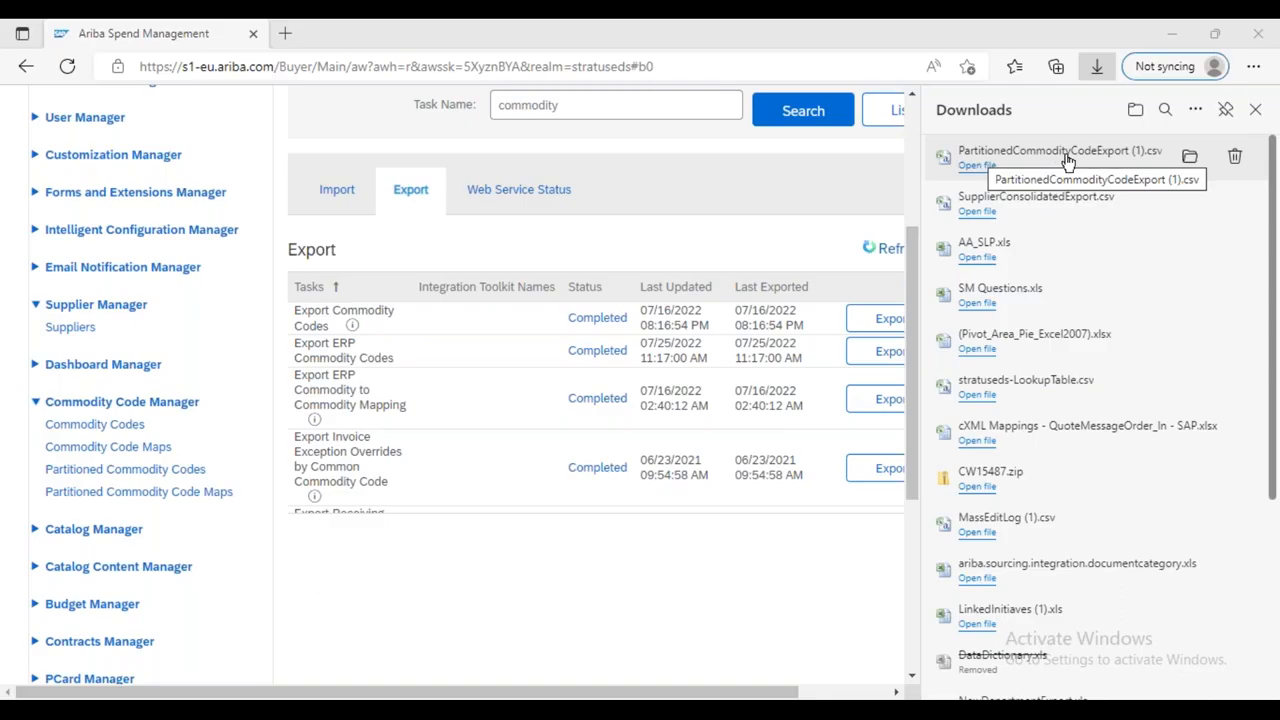
Open the downloaded PartitionedCommodityCodeExport (1).csv in Excel, fit all columns to their contents and select B3:D9.
click(977, 166)
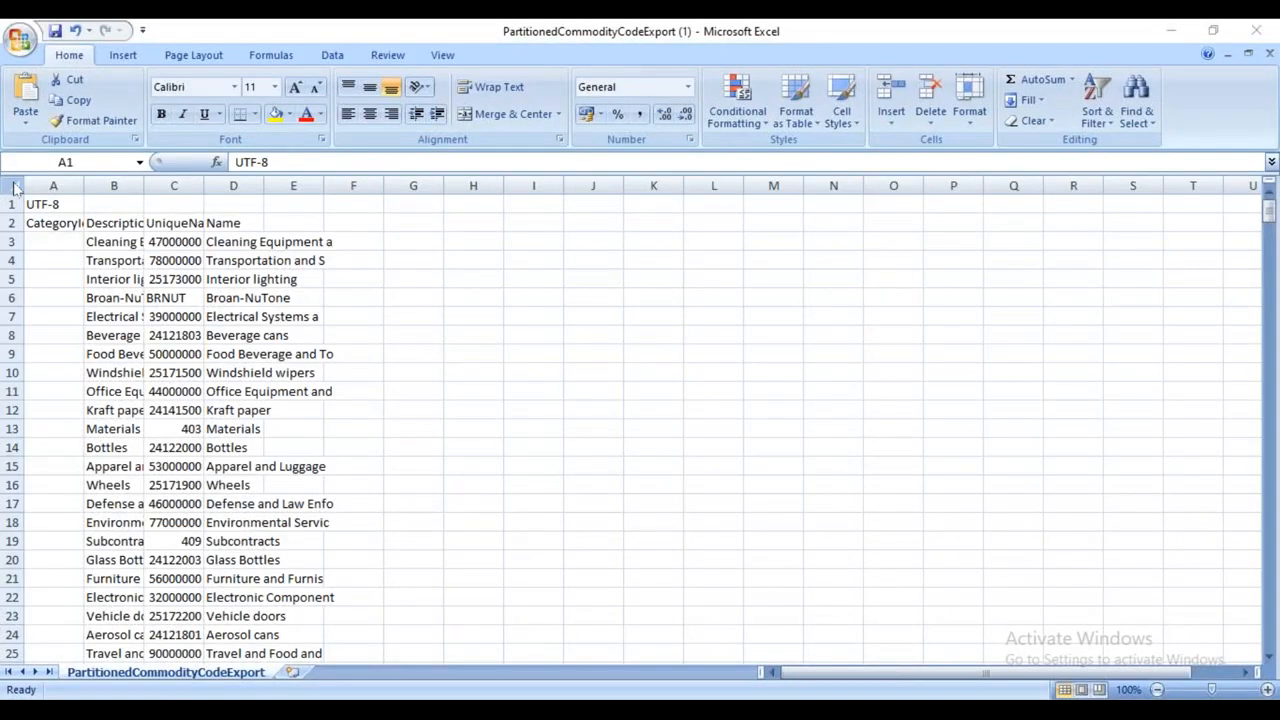
click(12, 186)
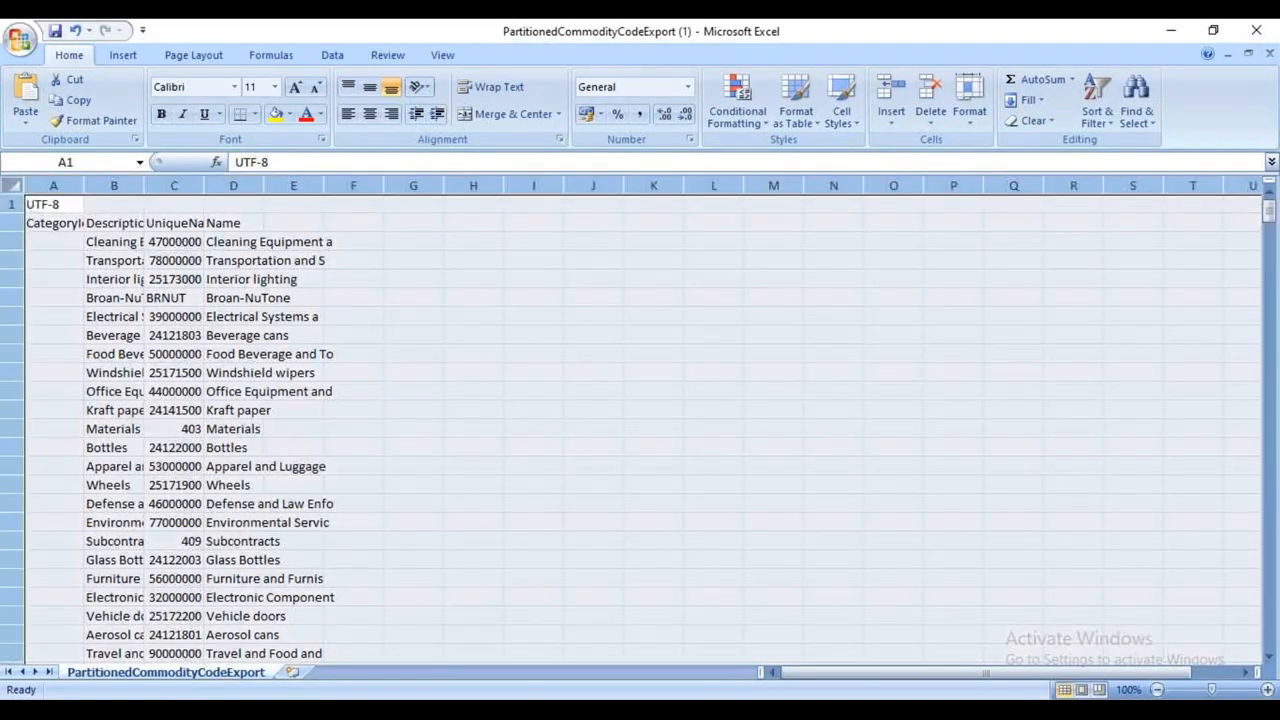
double_click(84, 186)
drag(160, 245, 623, 346)
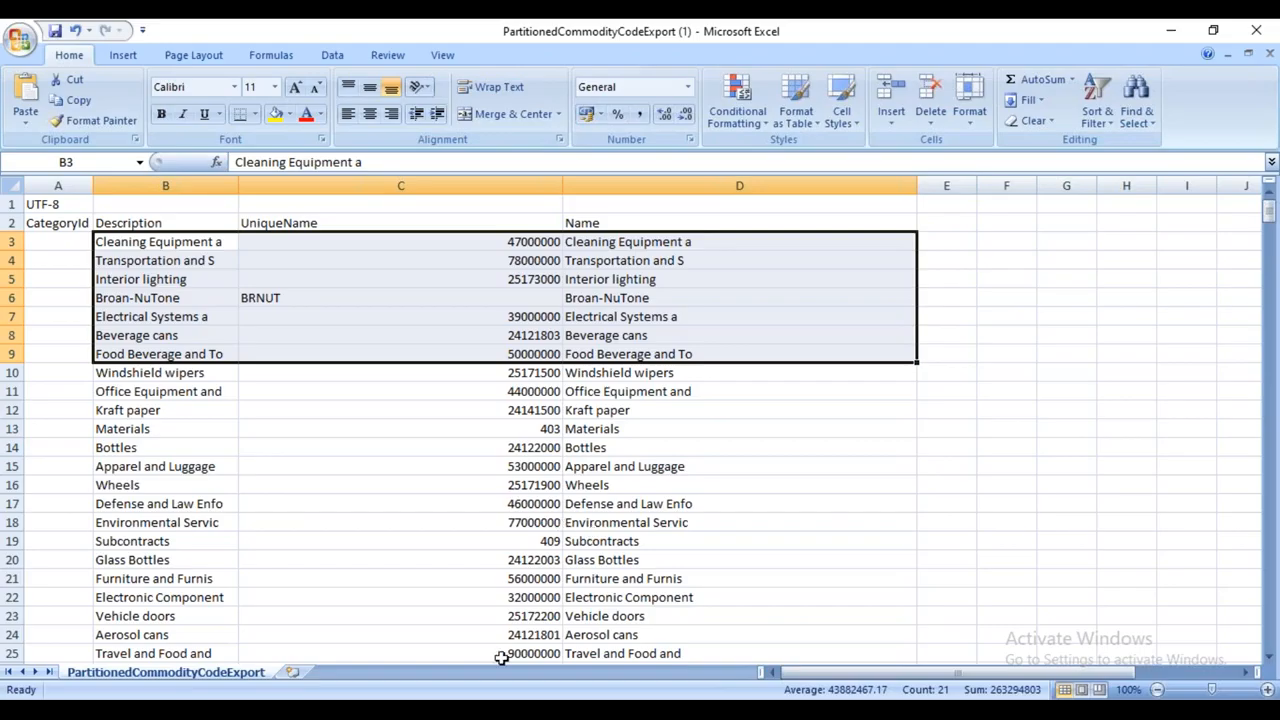
Switch back to Ariba and run the Export ERP Commodity to Commodity Mapping task with the adapter source set to All.
key(alt+Tab)
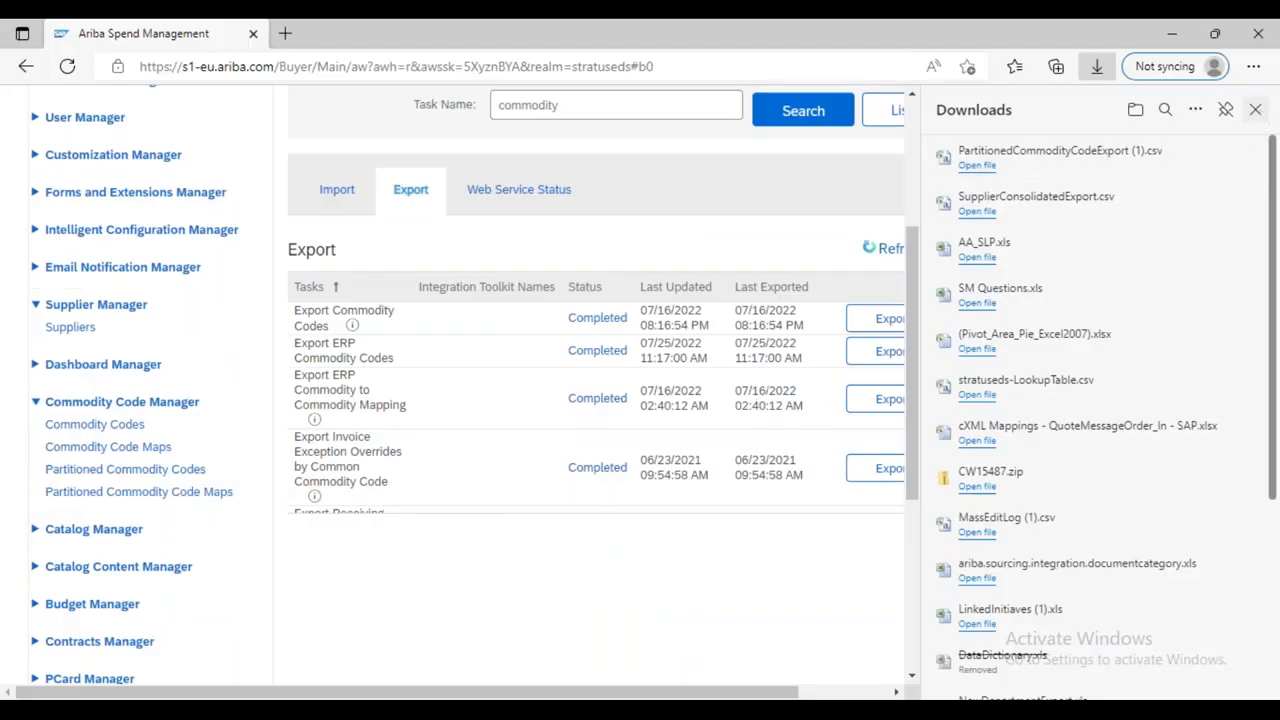
click(1256, 110)
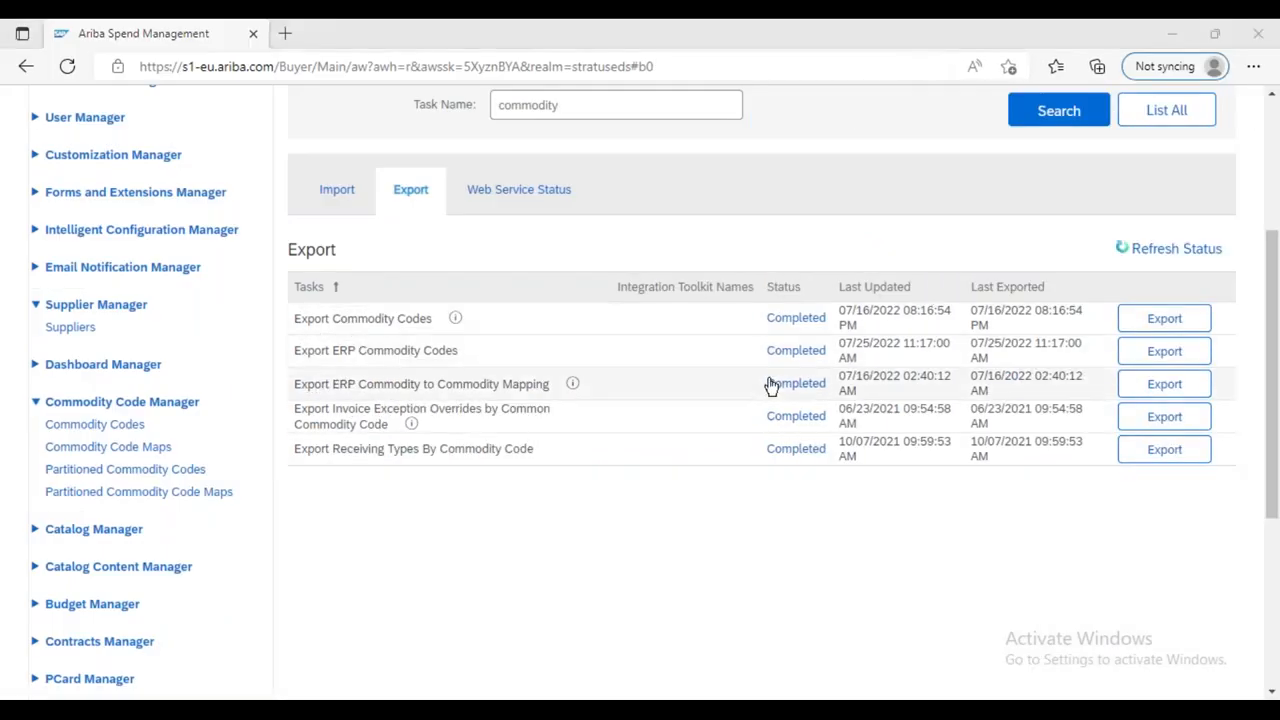
drag(335, 384, 550, 386)
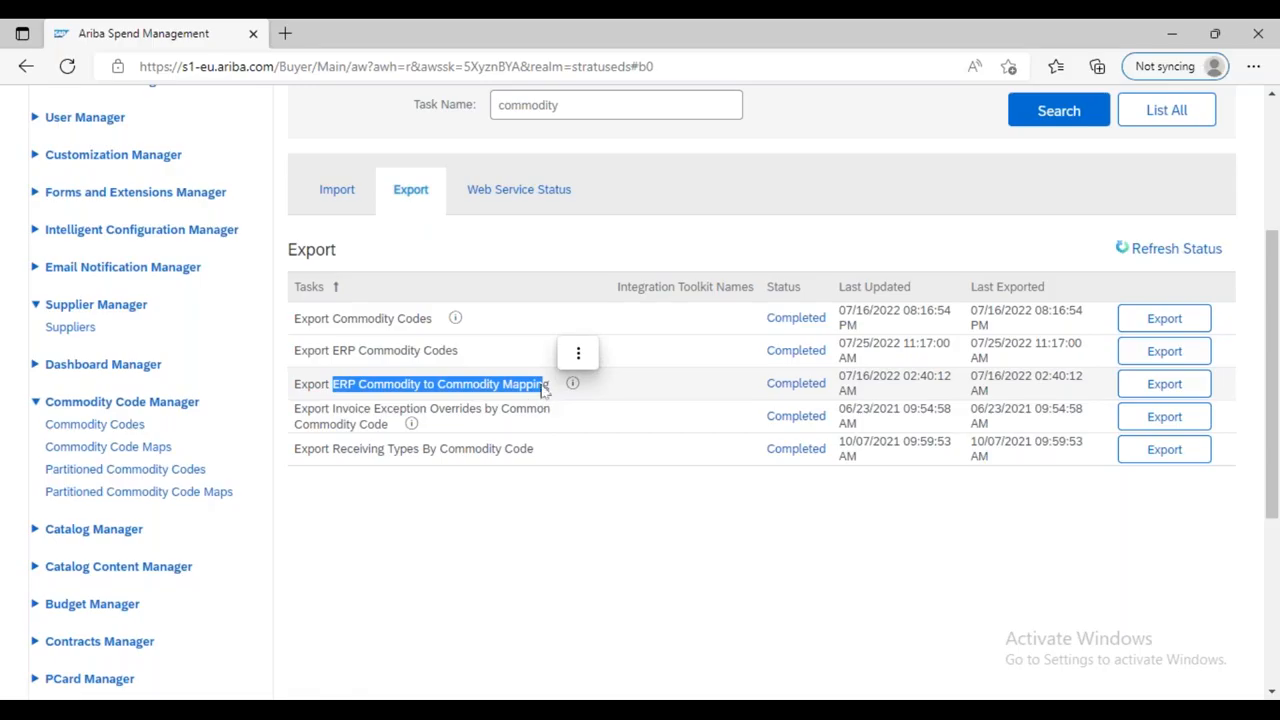
click(948, 106)
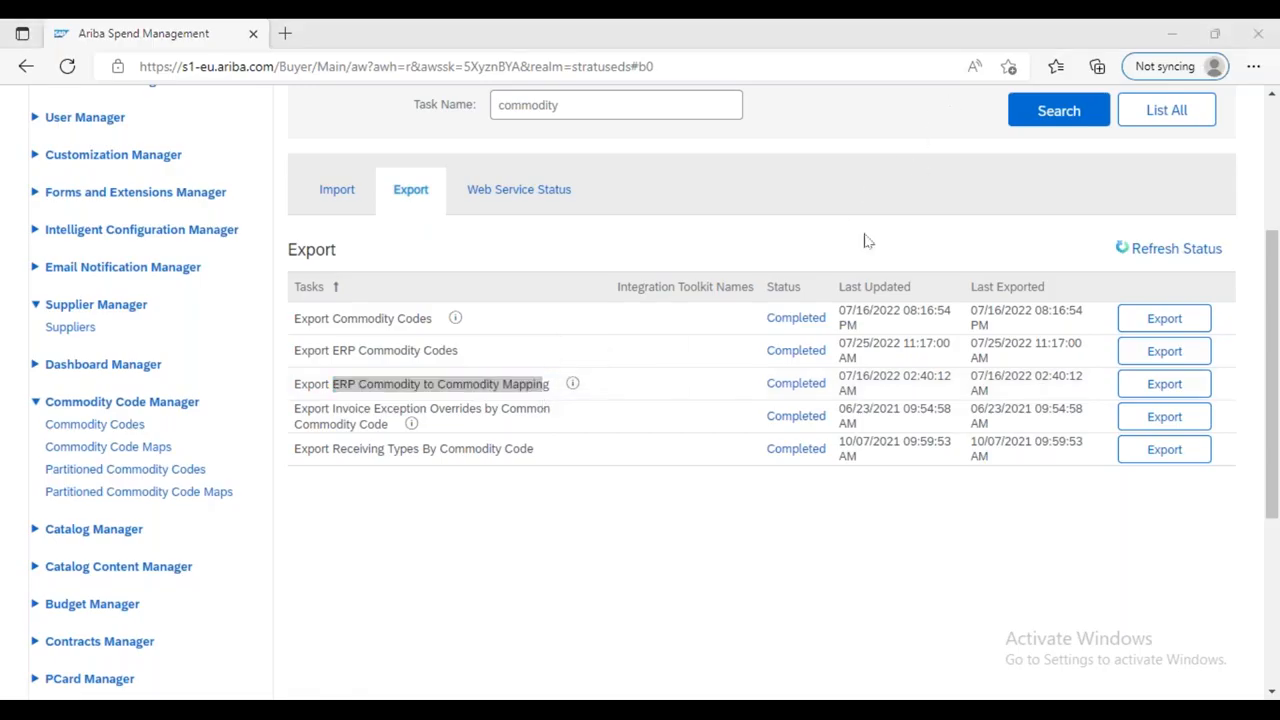
click(1155, 386)
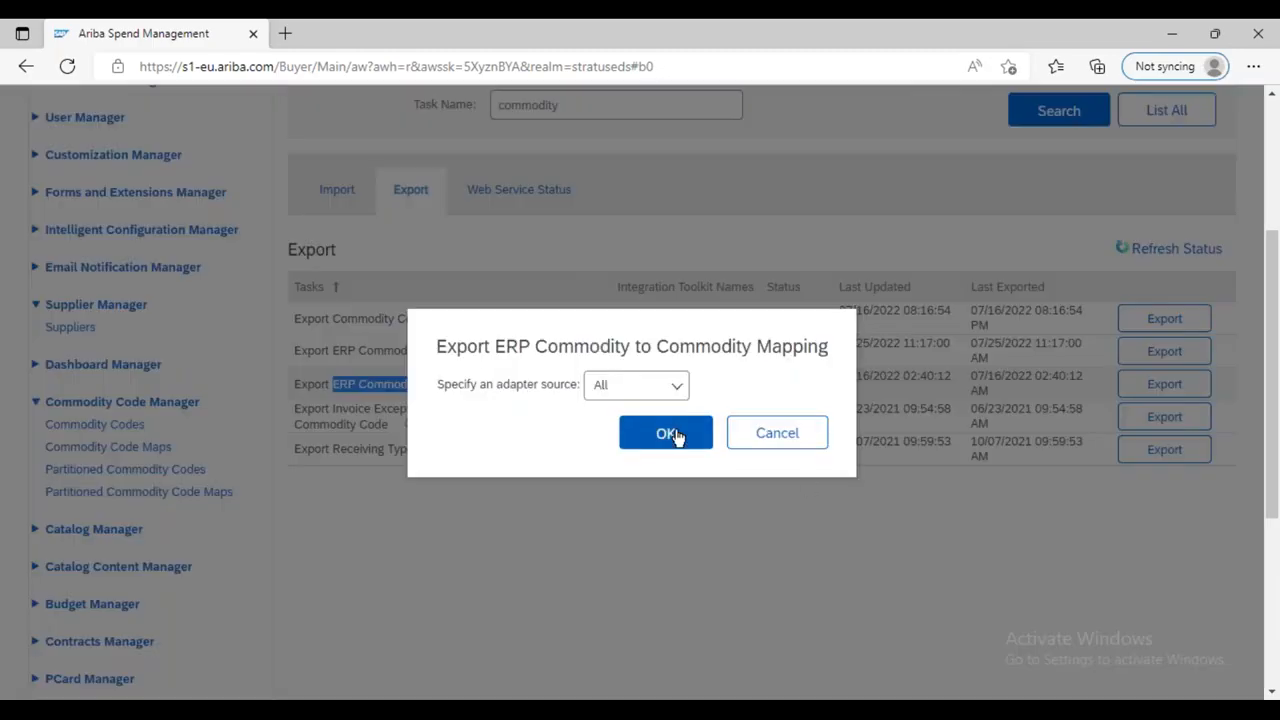
click(674, 435)
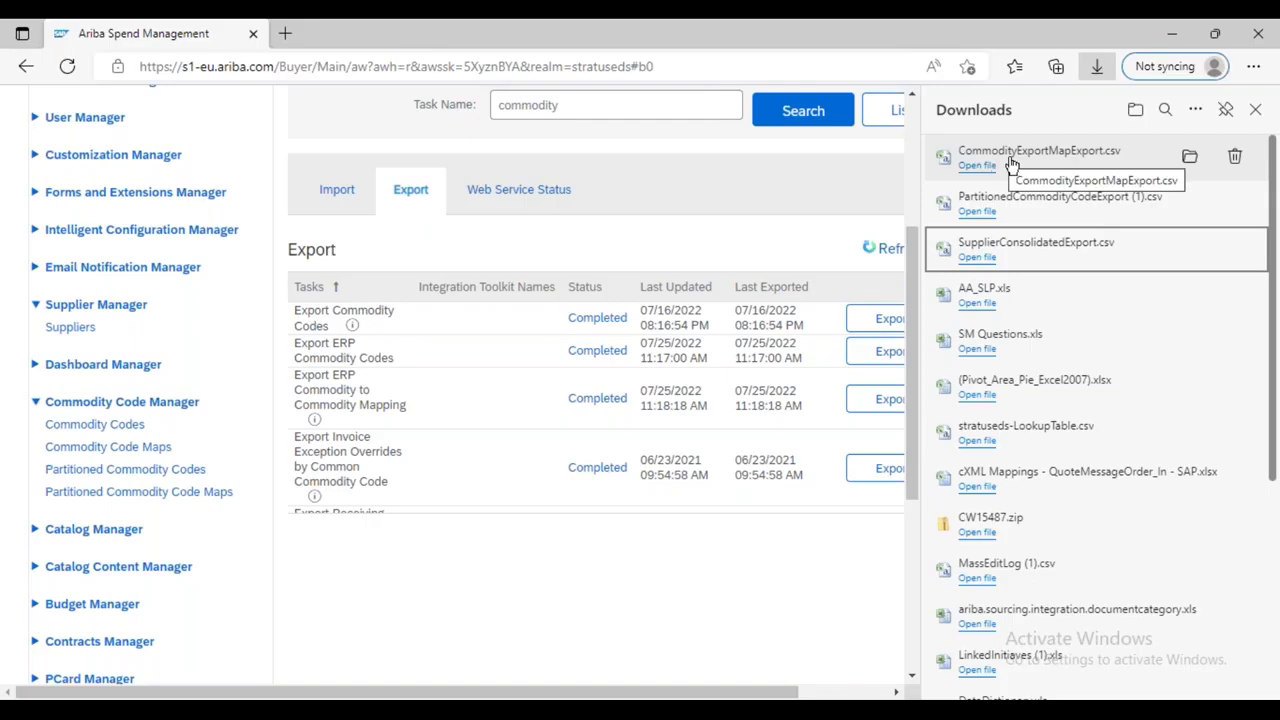
Open the downloaded CommodityExportMapExport.csv in Excel and fit all columns to their contents.
click(975, 167)
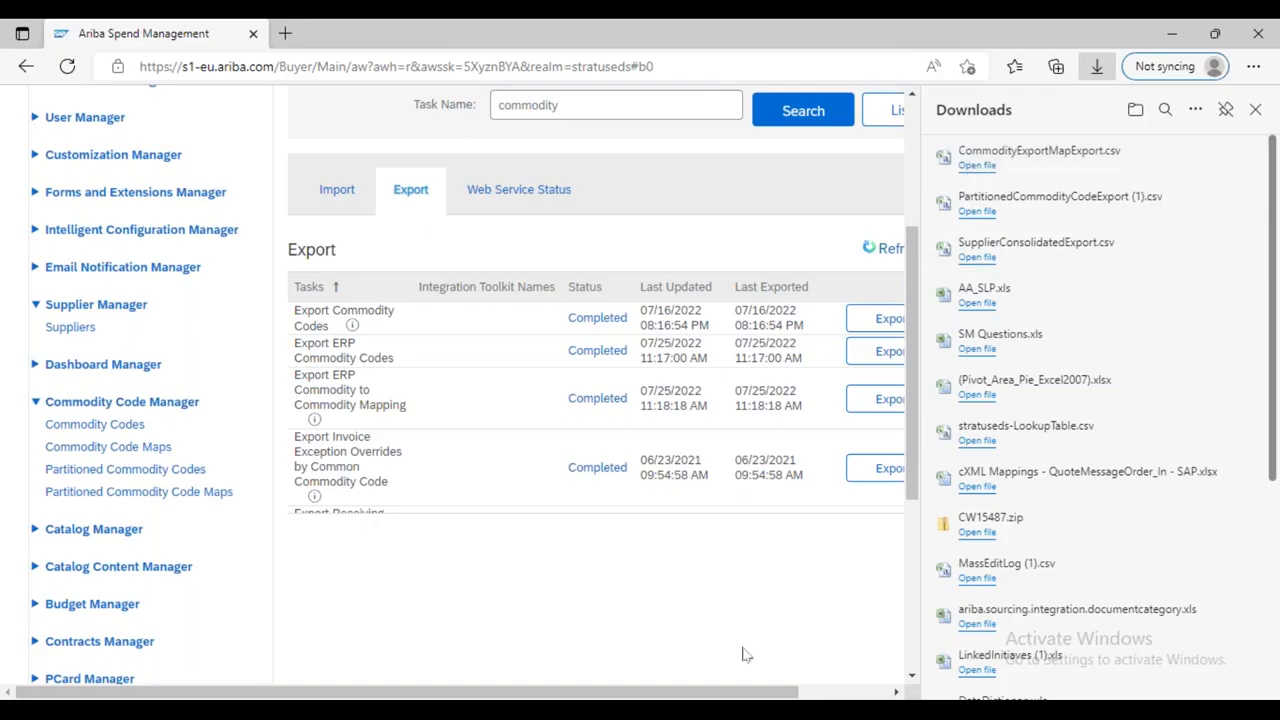
click(758, 710)
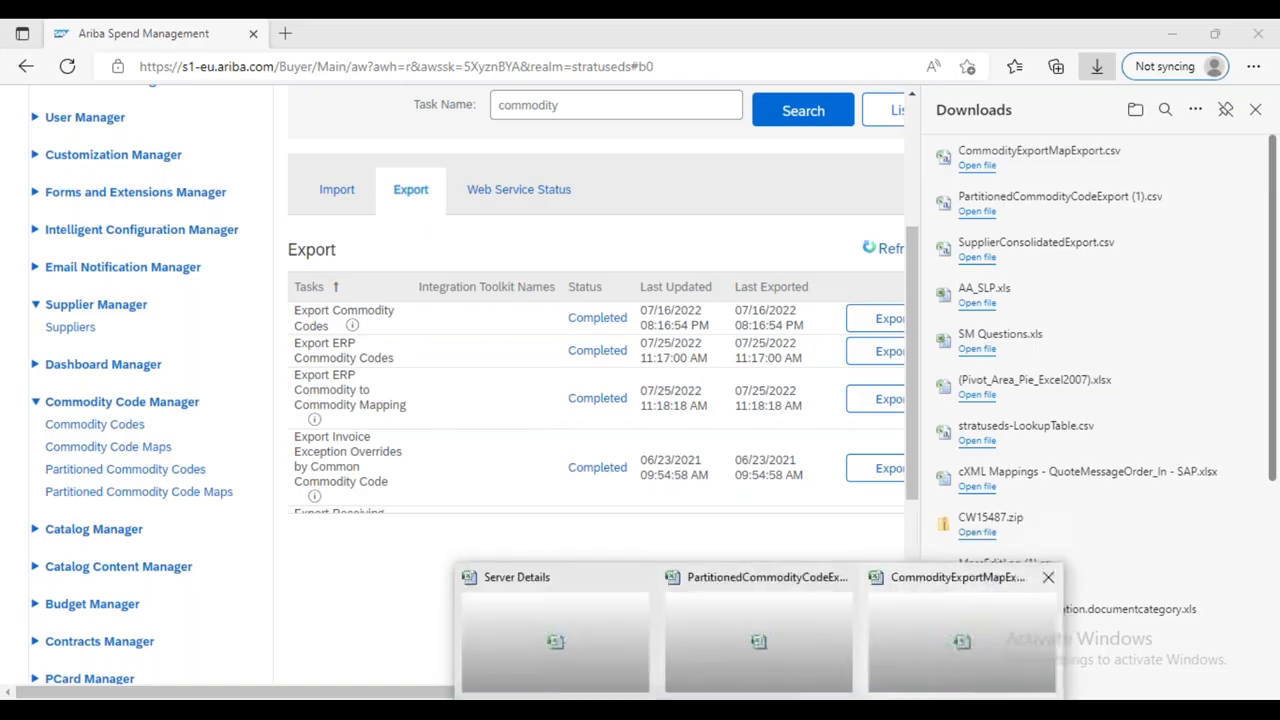
click(960, 635)
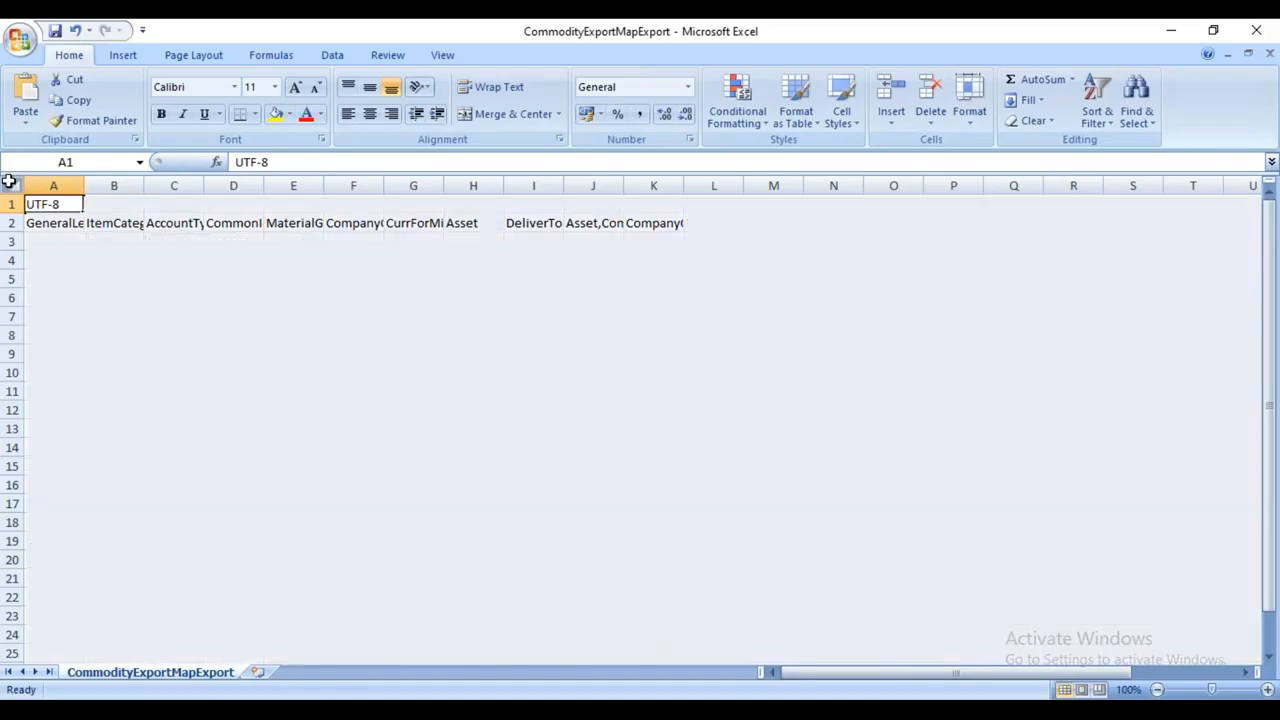
click(8, 181)
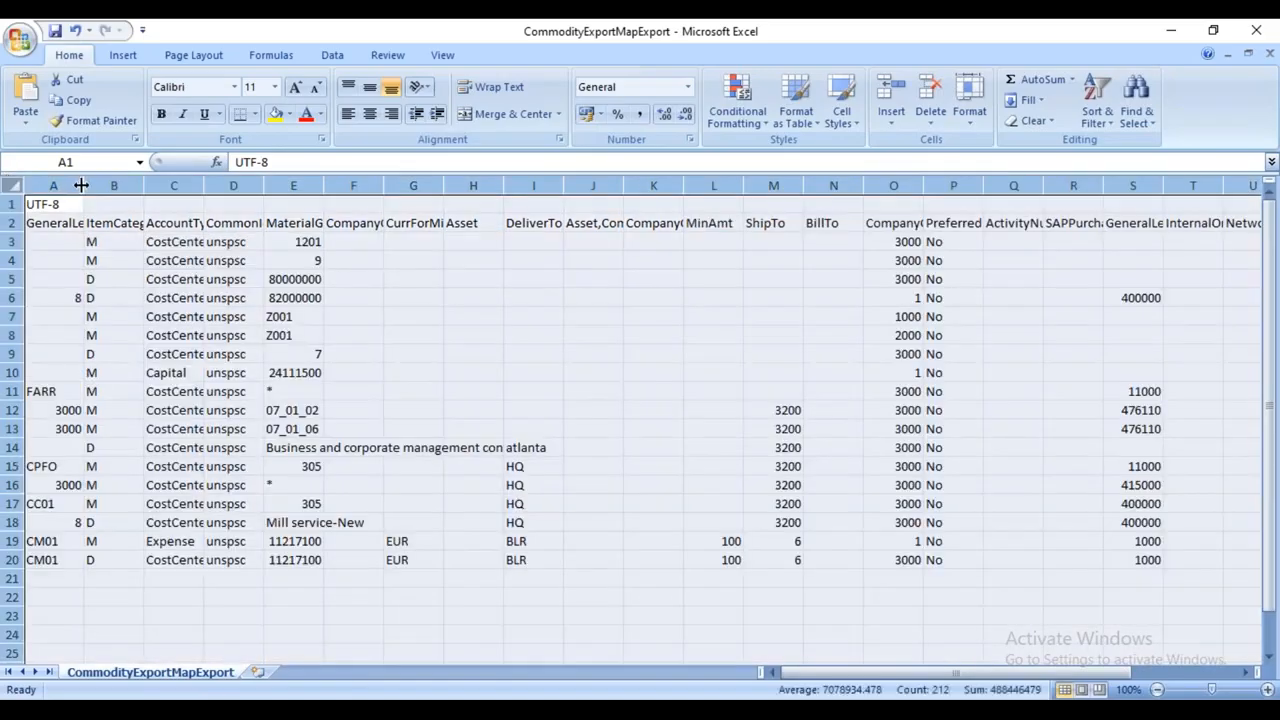
double_click(84, 185)
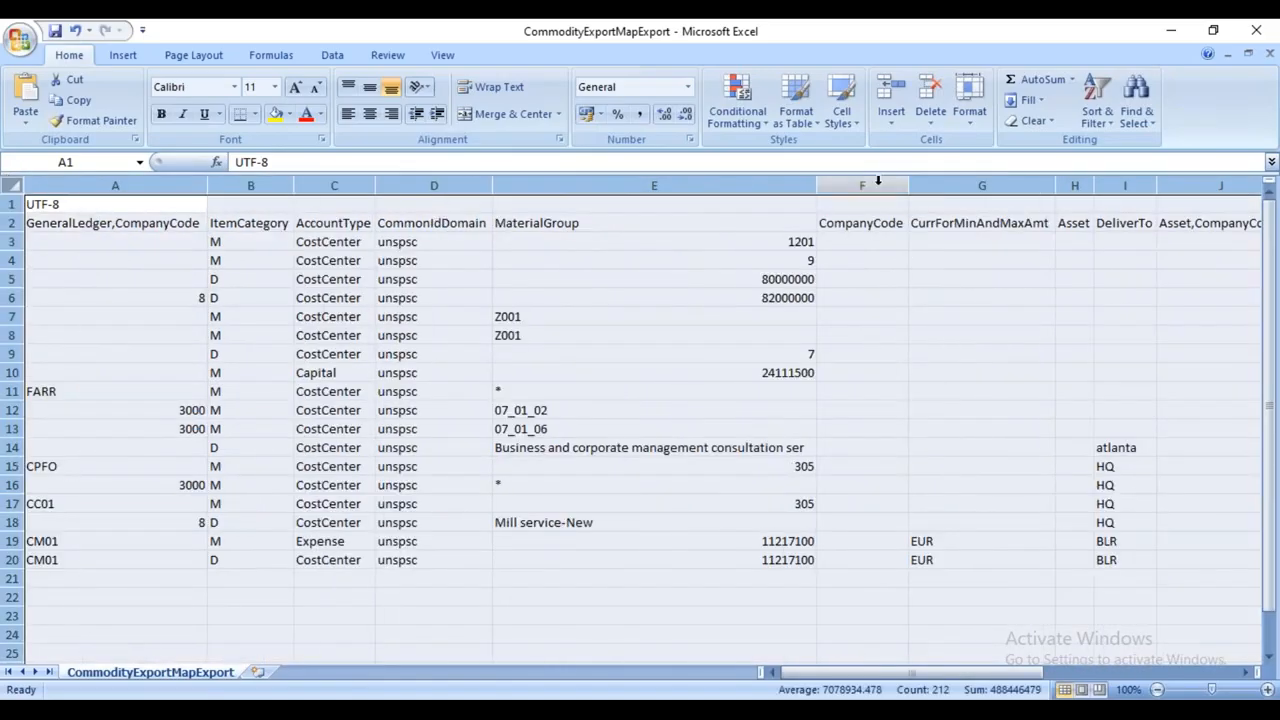
Select the whole MaterialGroup column in the mapping export to review its values.
key(alt+Tab)
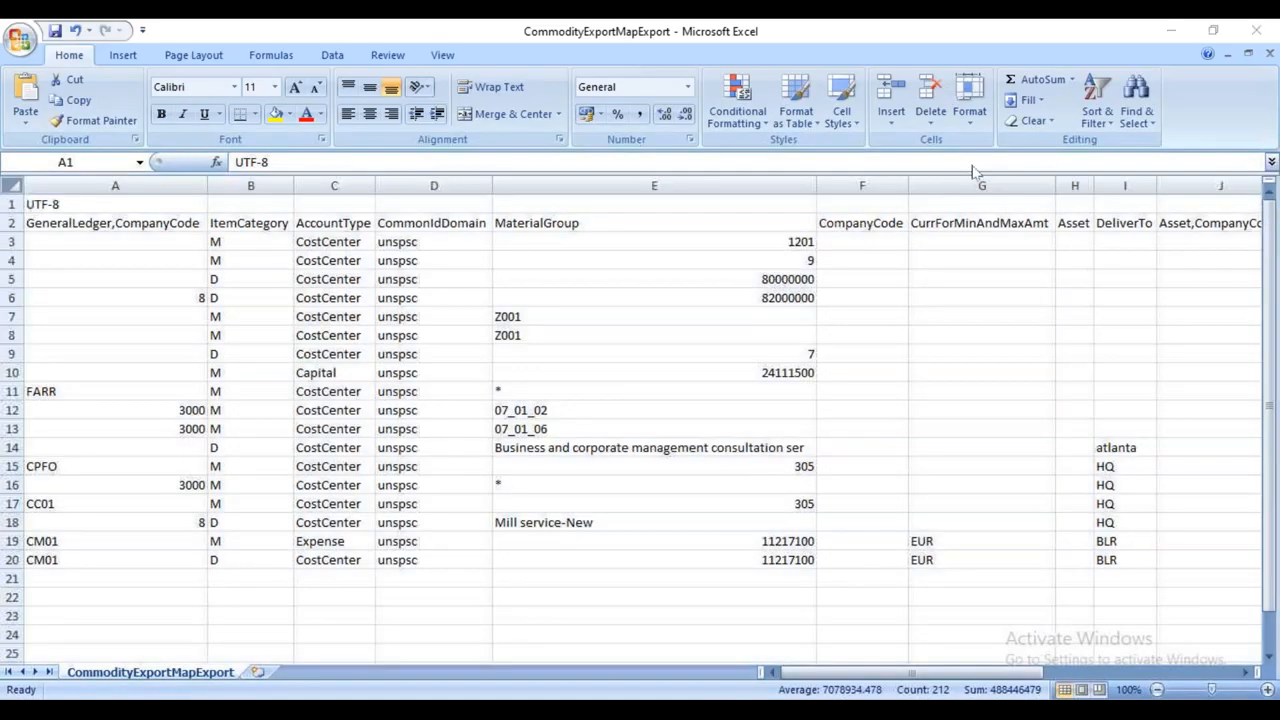
key(alt+Tab)
click(654, 185)
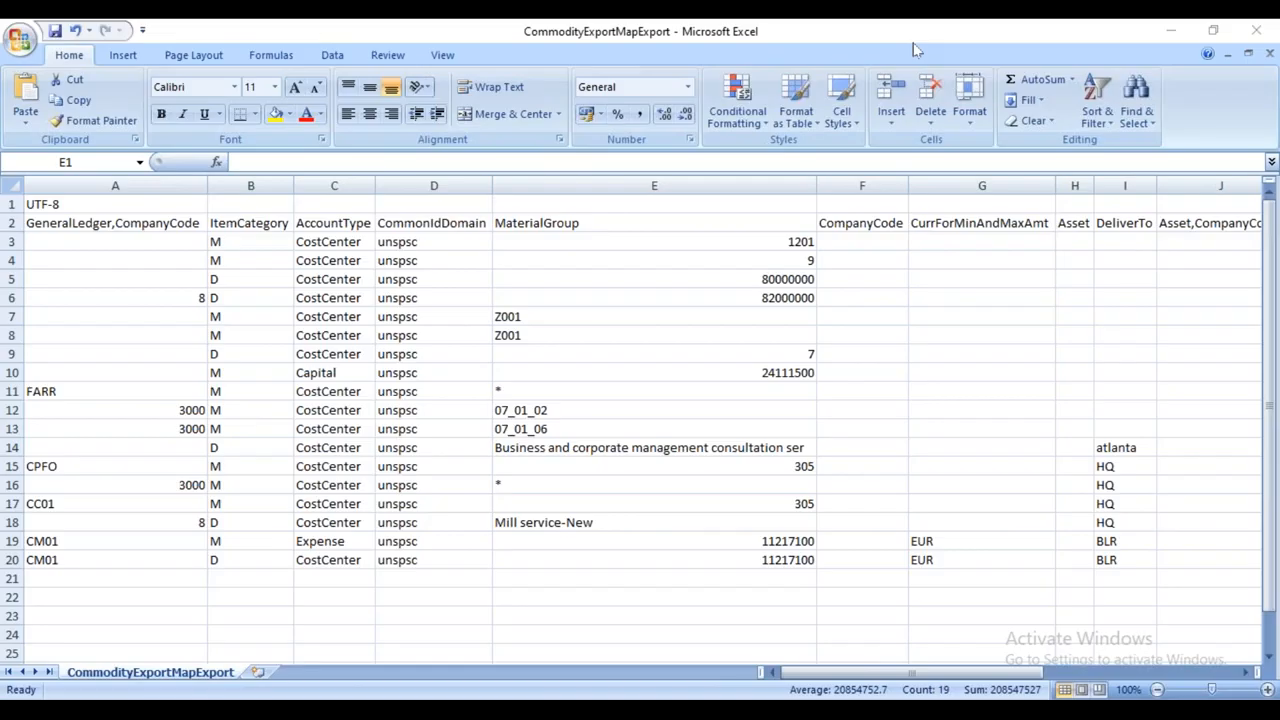
click(645, 190)
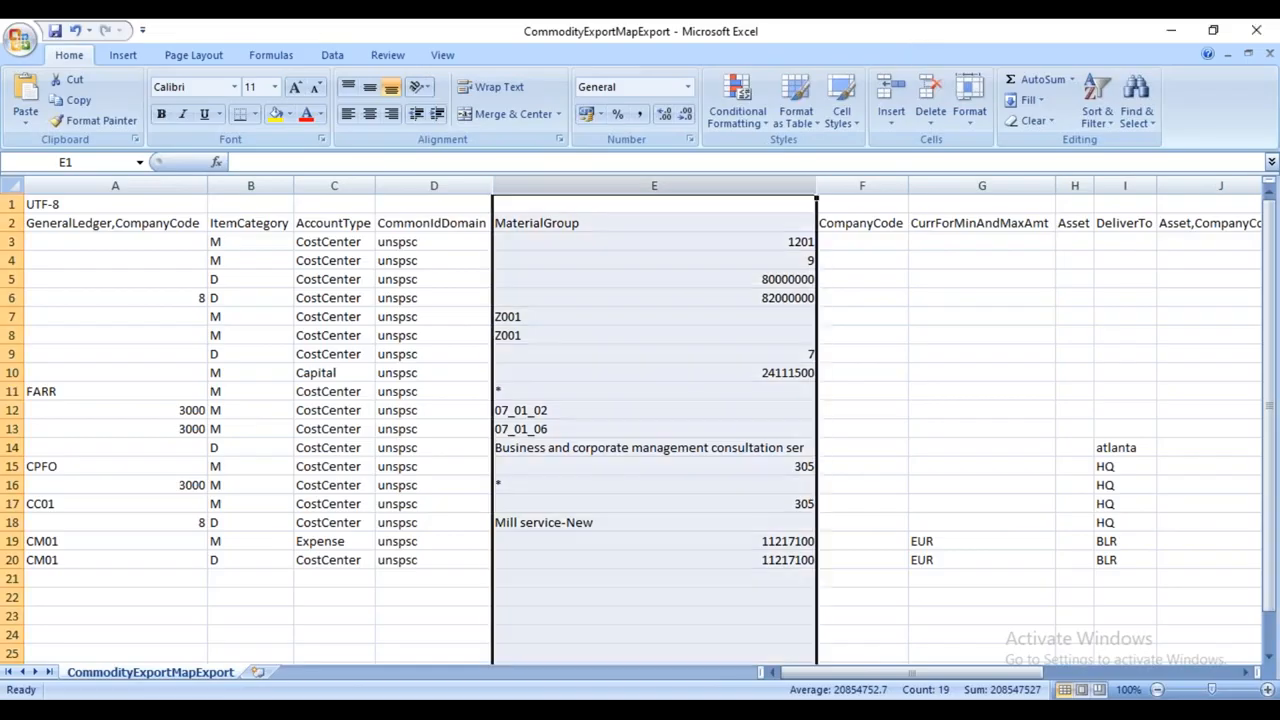
key(alt+Tab)
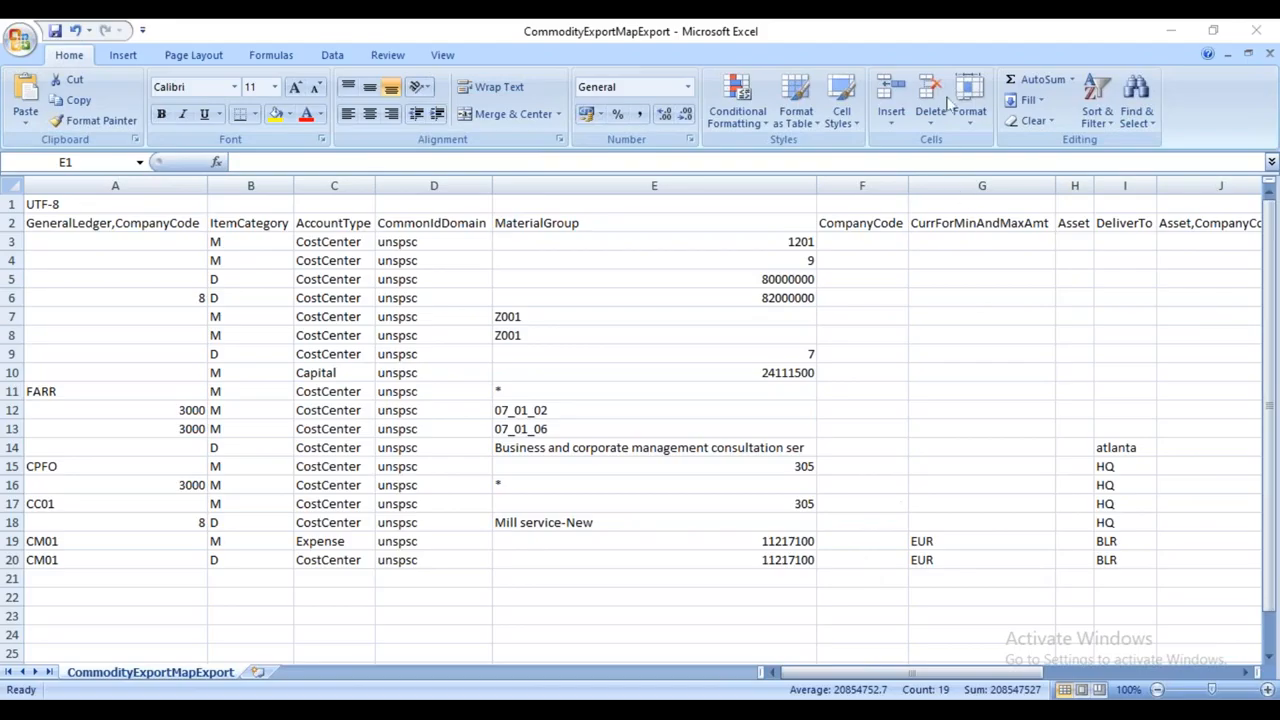
Copy the CommonId column and insert the copy directly after the MaterialGroup column, as column F.
click(1245, 674)
click(1245, 674)
click(1245, 674)
click(1245, 674)
click(1245, 674)
click(1245, 674)
click(1245, 674)
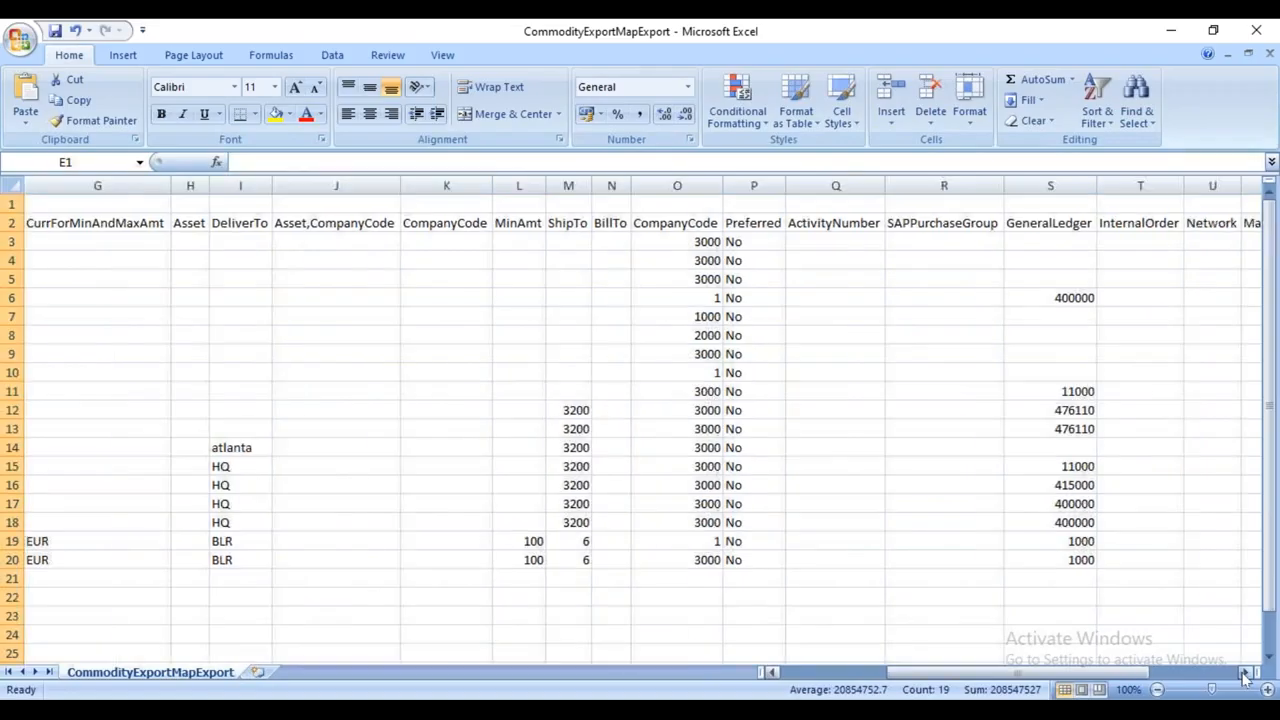
click(1245, 674)
click(1245, 674)
click(1245, 674)
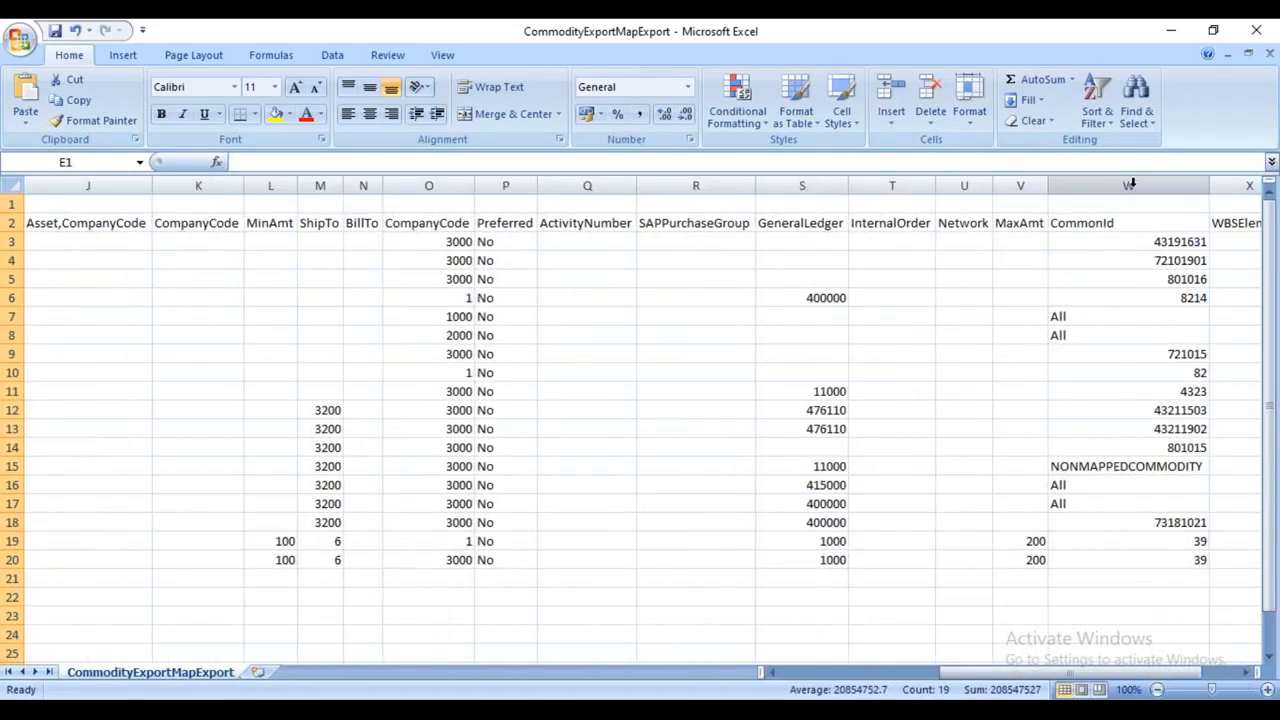
click(1130, 185)
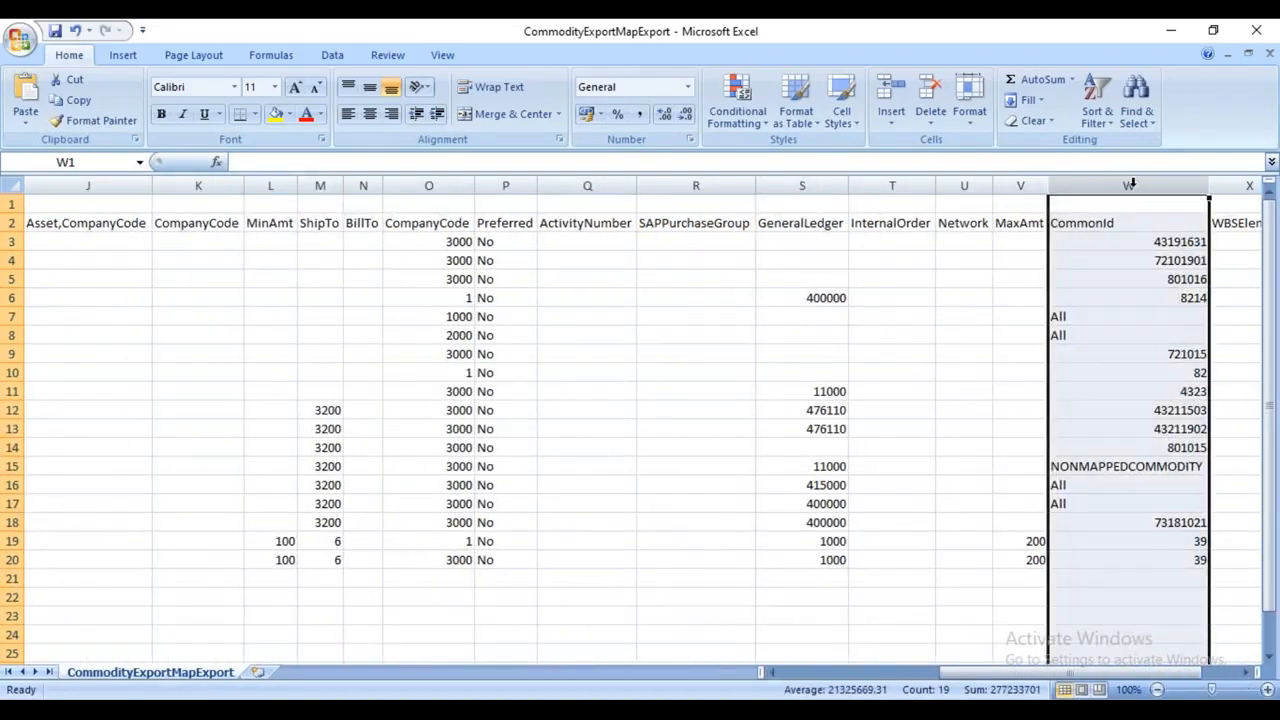
key(ctrl+c)
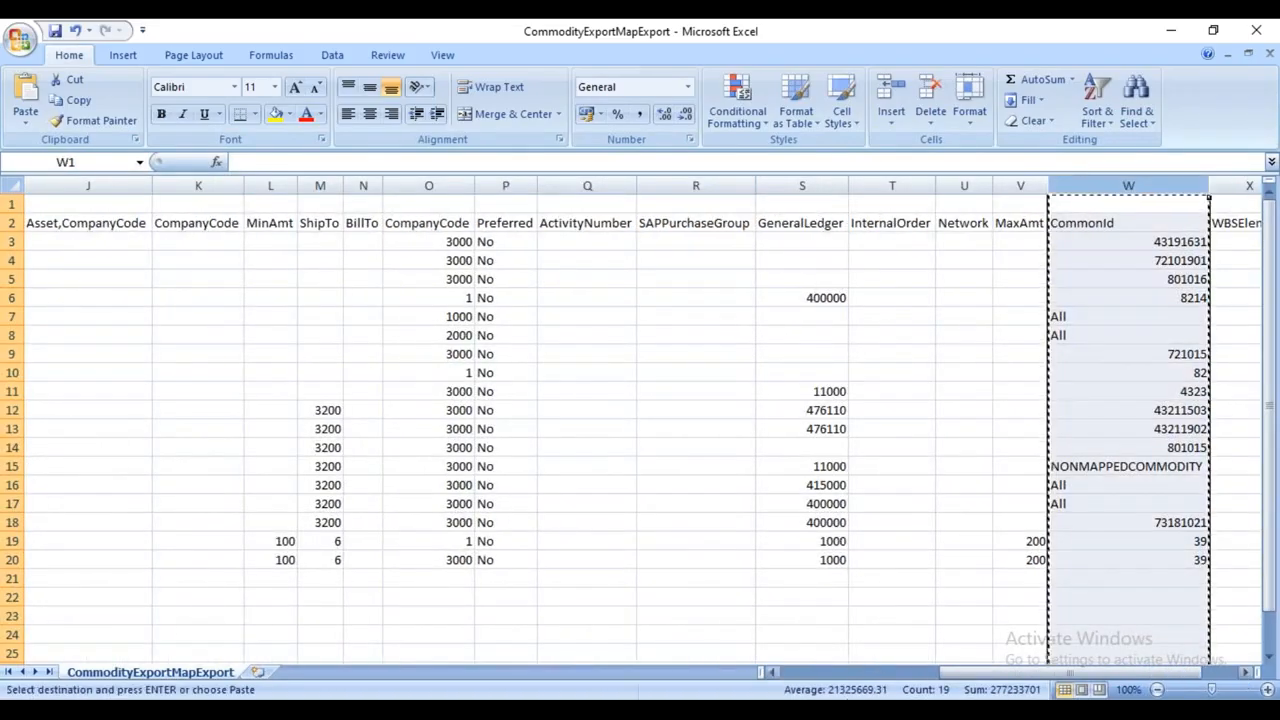
click(816, 674)
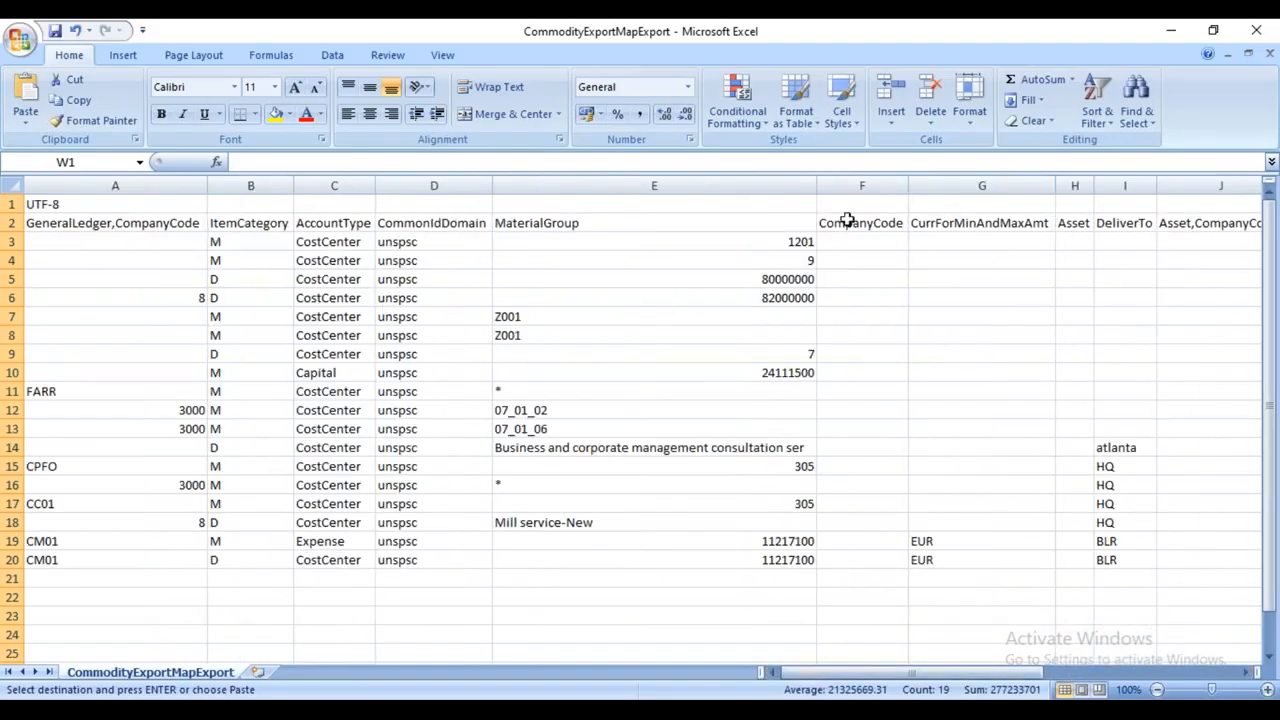
right_click(846, 185)
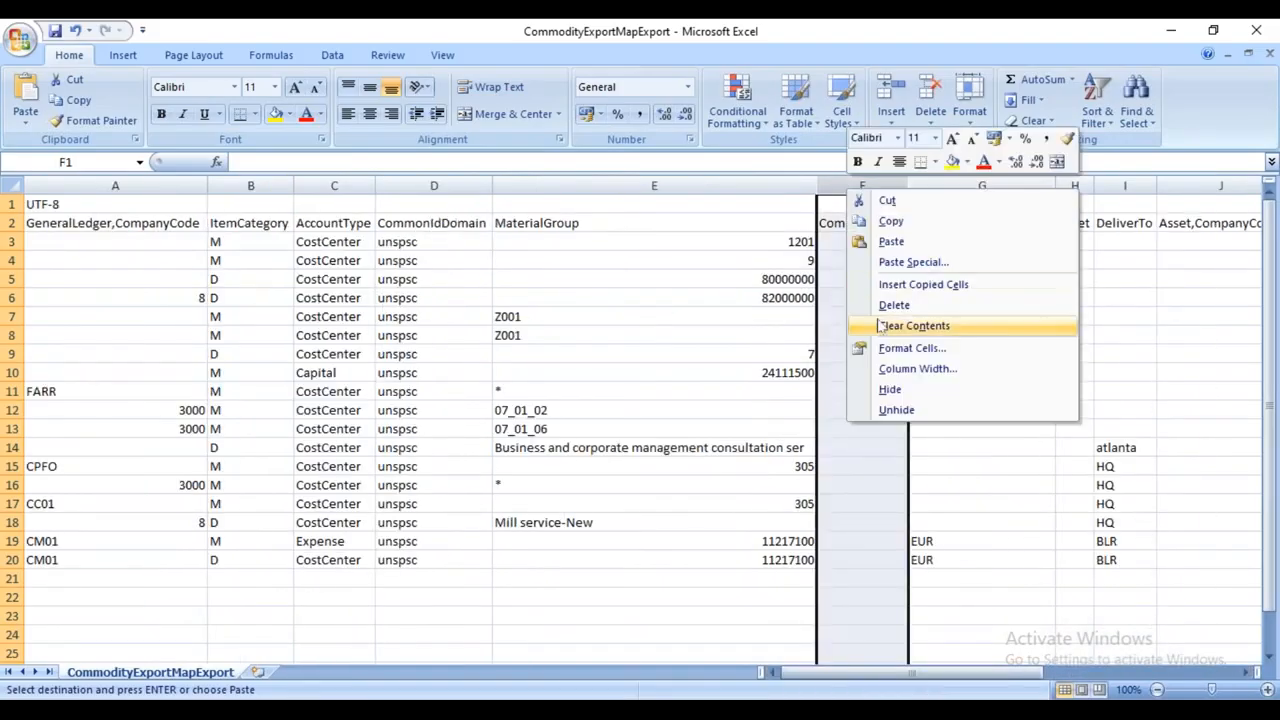
click(890, 287)
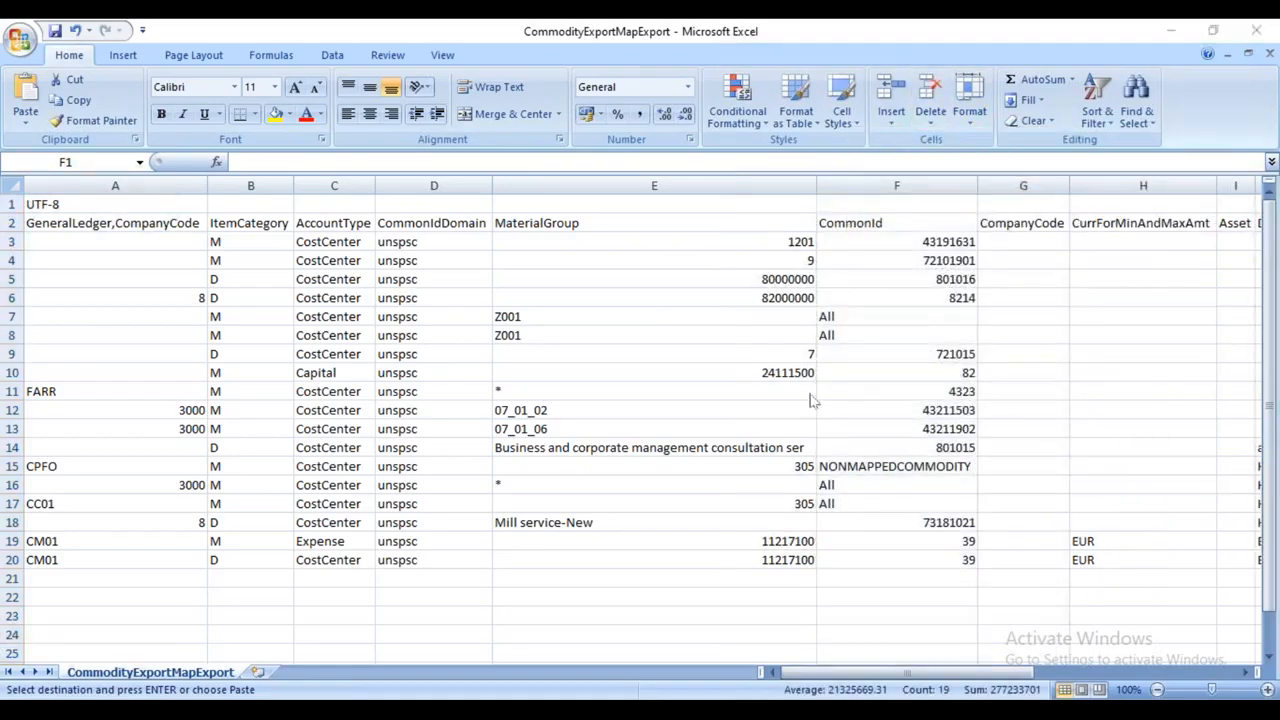
Compare the MaterialGroup and CommonId columns side by side, focusing on the mapping pair in row 3.
click(648, 188)
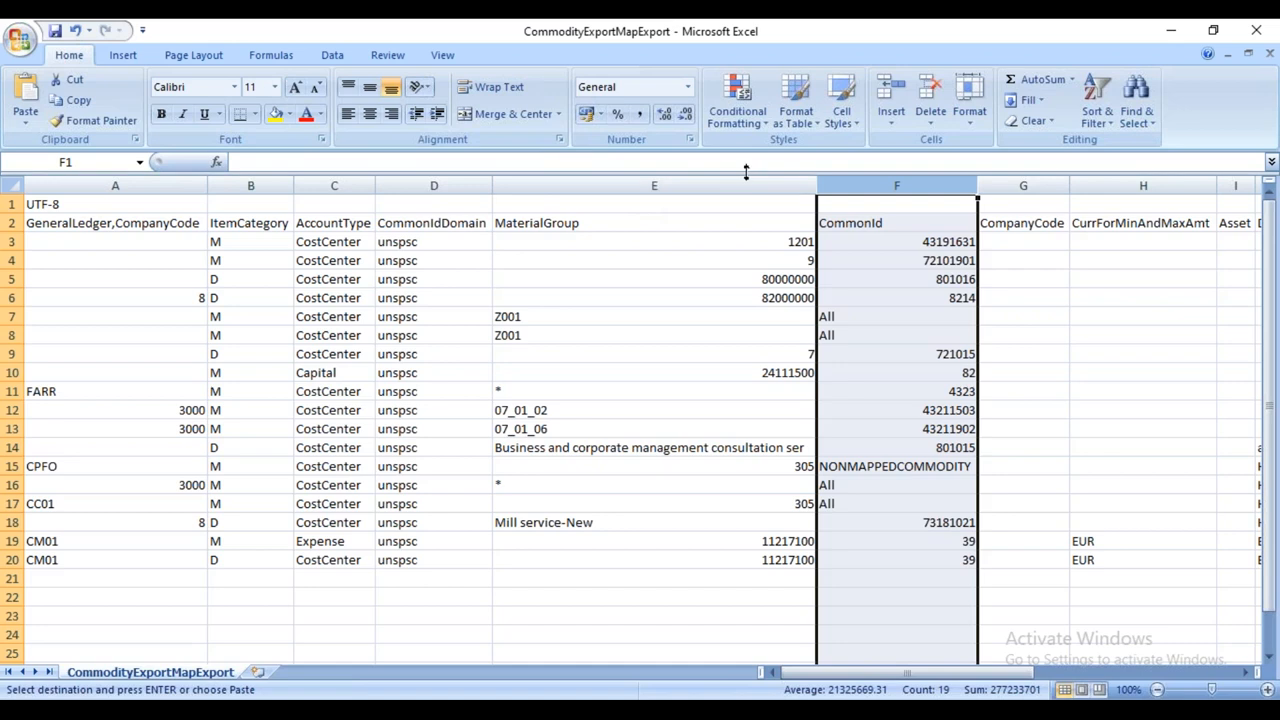
click(689, 180)
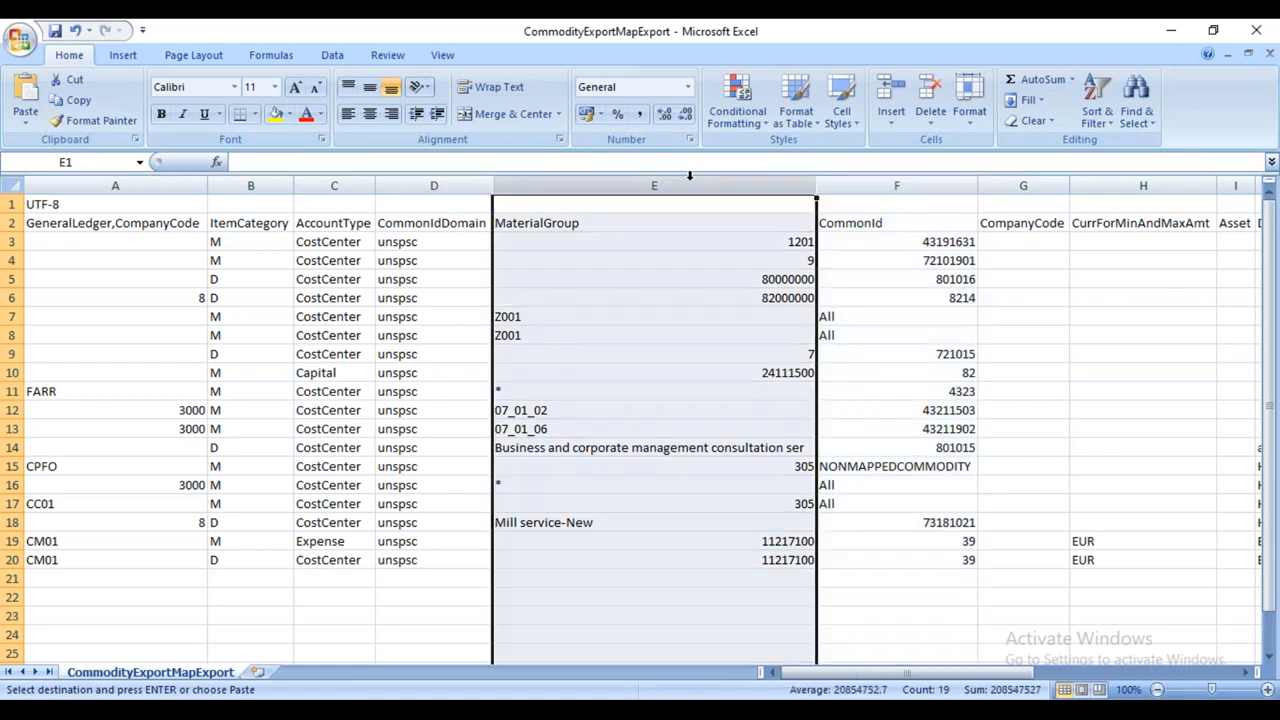
drag(893, 172, 843, 181)
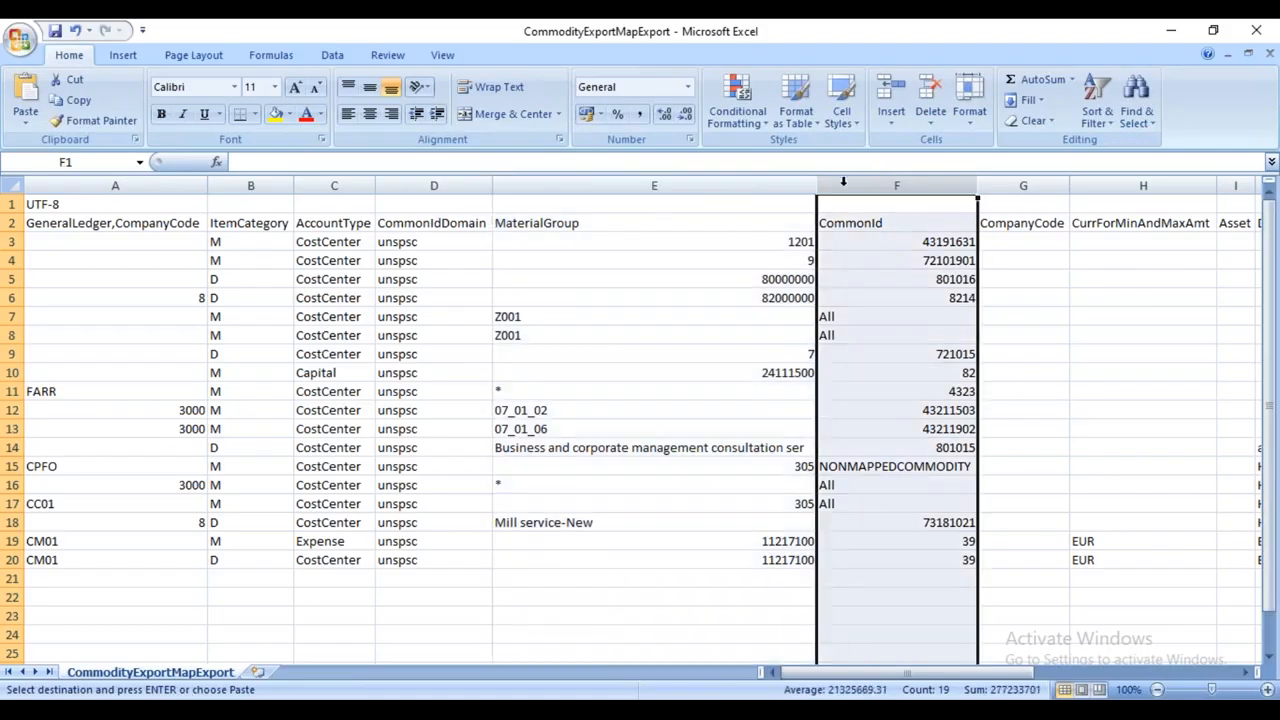
drag(675, 185, 842, 186)
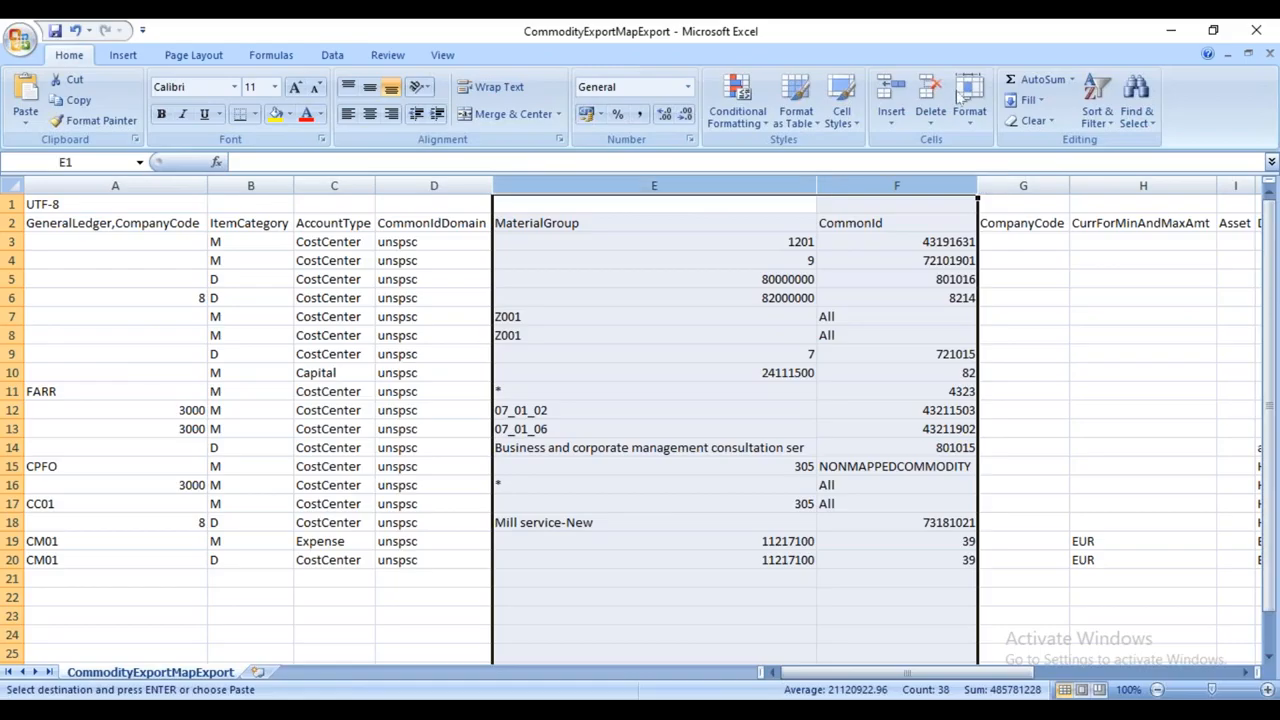
key(alt+Tab)
key(alt+Tab)
click(790, 242)
click(913, 242)
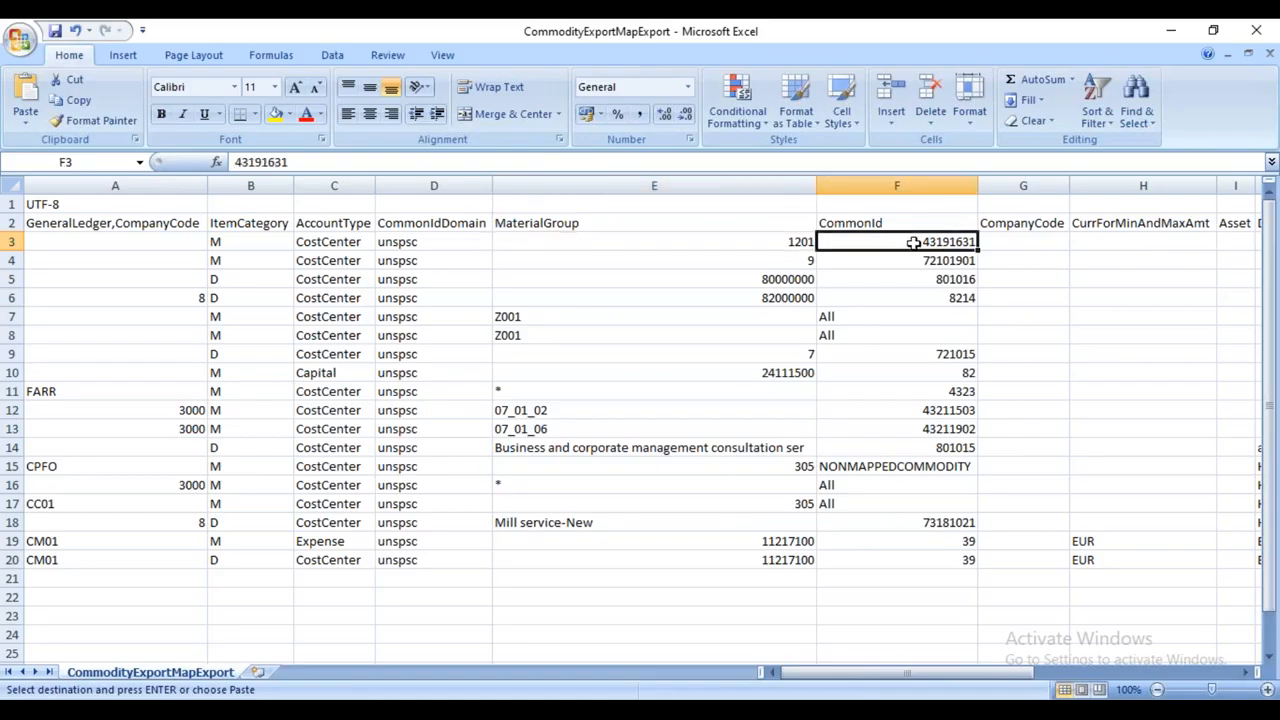
click(785, 243)
click(905, 242)
click(773, 246)
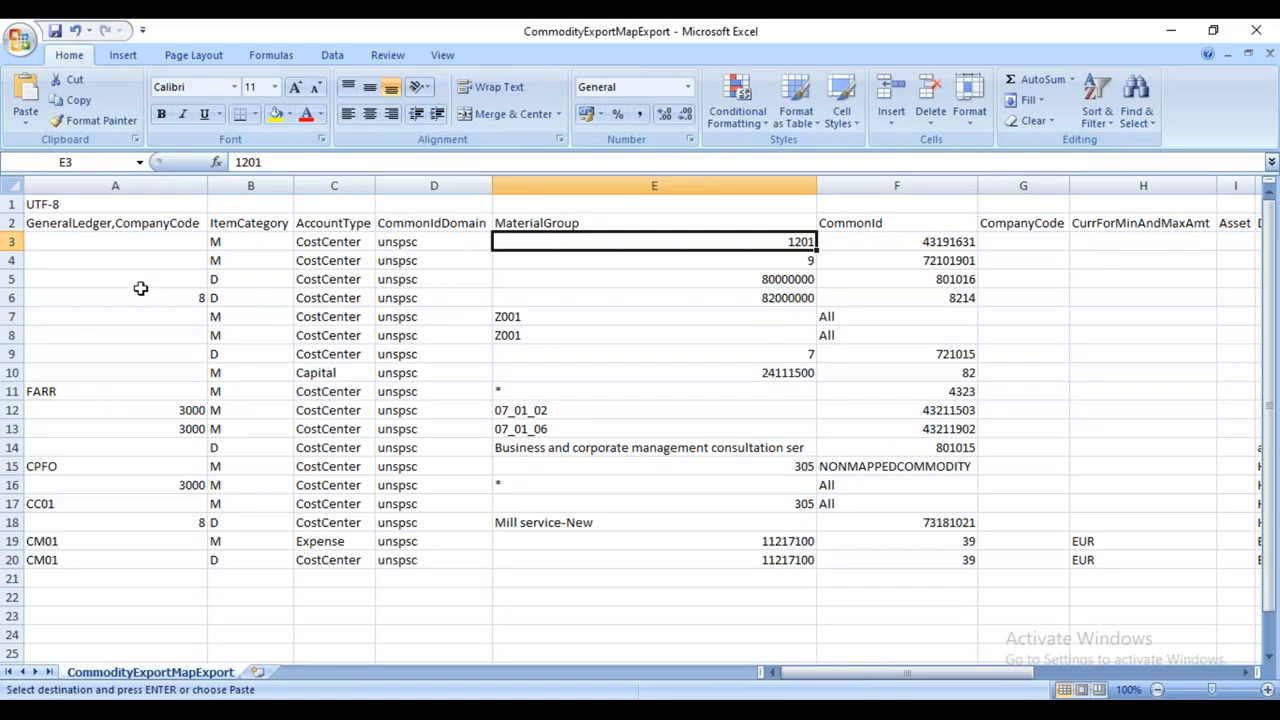
Review the values in the GeneralLedger,CompanyCode, ItemCategory, AccountType and CommonIdDomain columns by selecting each range in turn.
drag(150, 256, 189, 500)
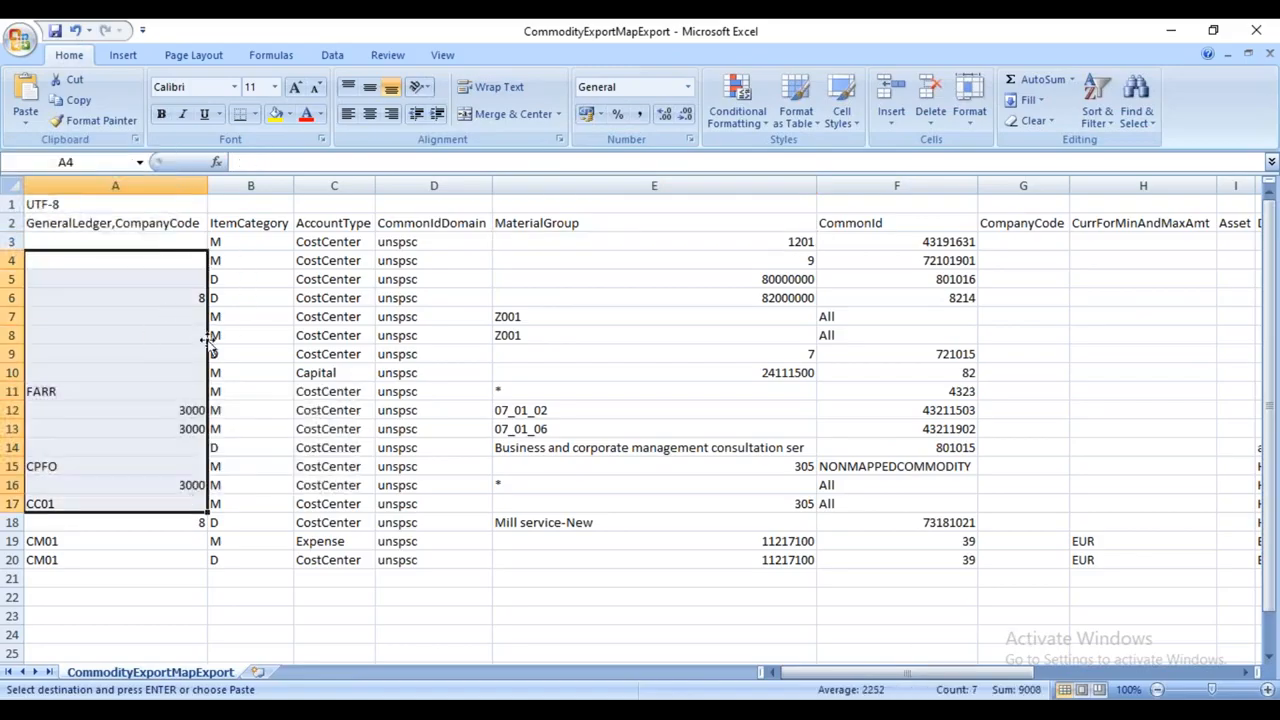
drag(251, 258, 261, 481)
drag(331, 244, 343, 505)
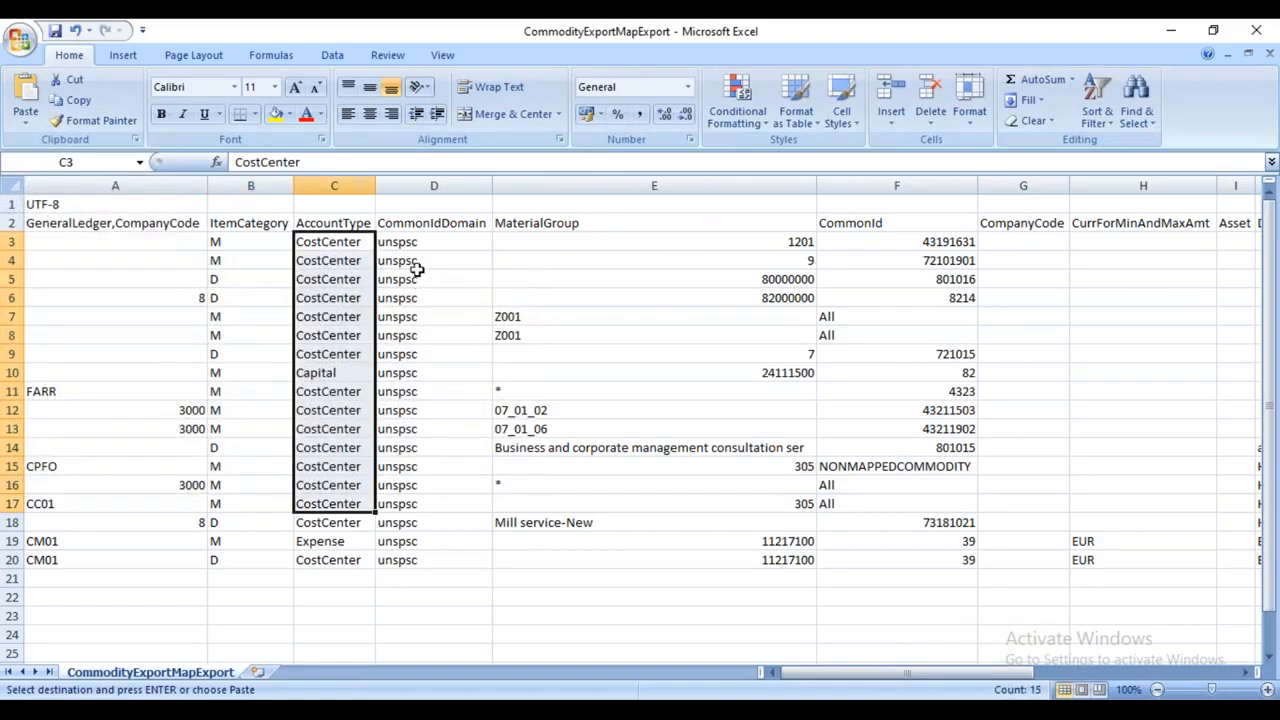
drag(414, 258, 432, 436)
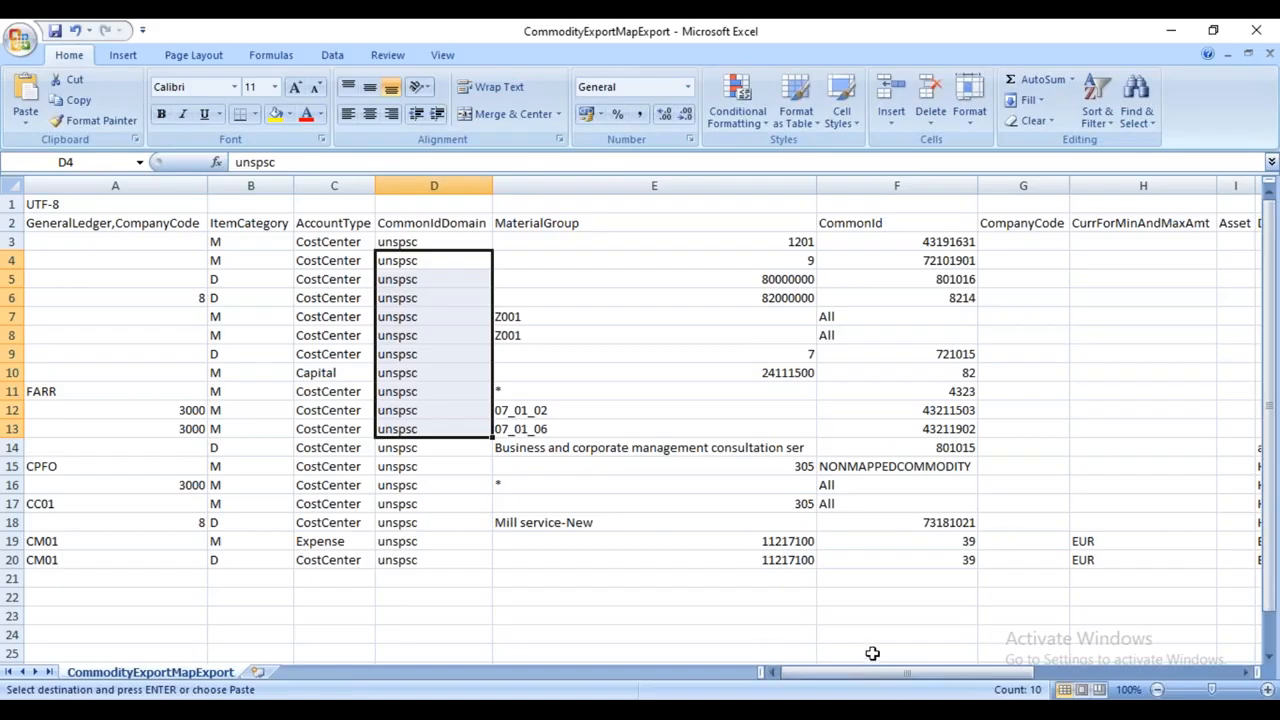
Select K2:U17 and examine the remaining mapping columns, from Asset,CompanyCode through to SubAsset.
click(1250, 673)
click(1250, 673)
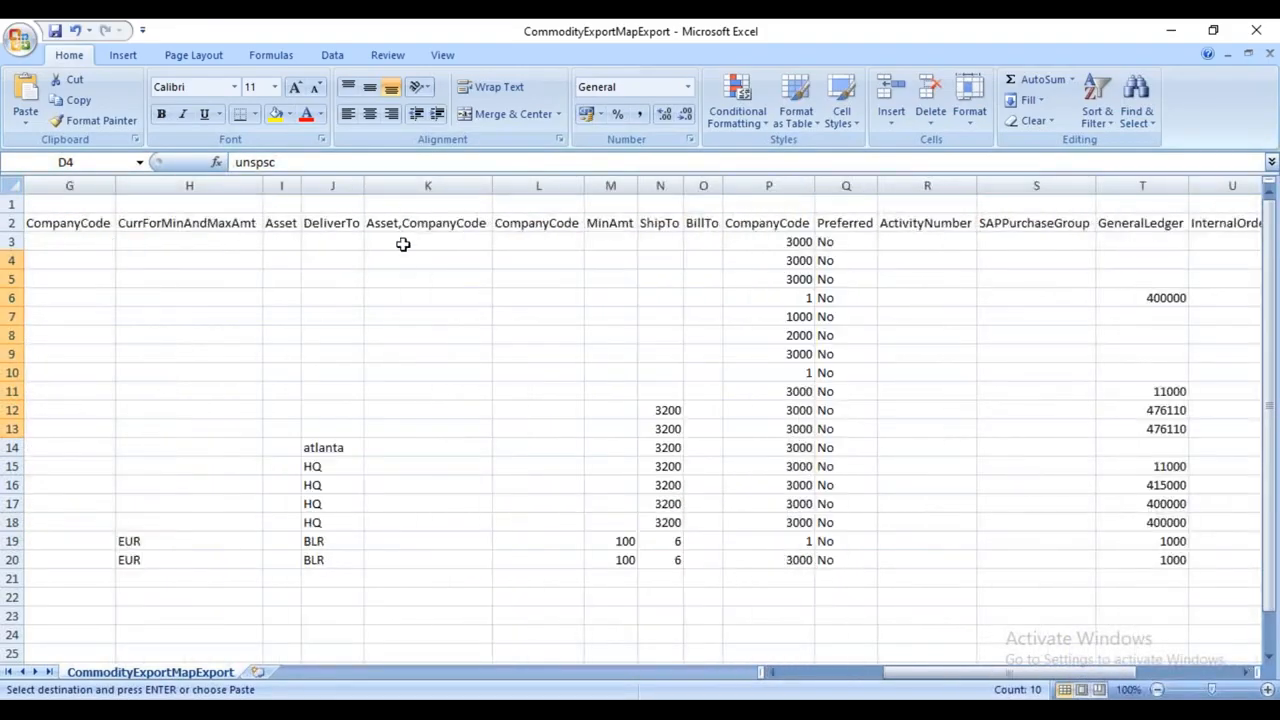
drag(403, 228, 1229, 503)
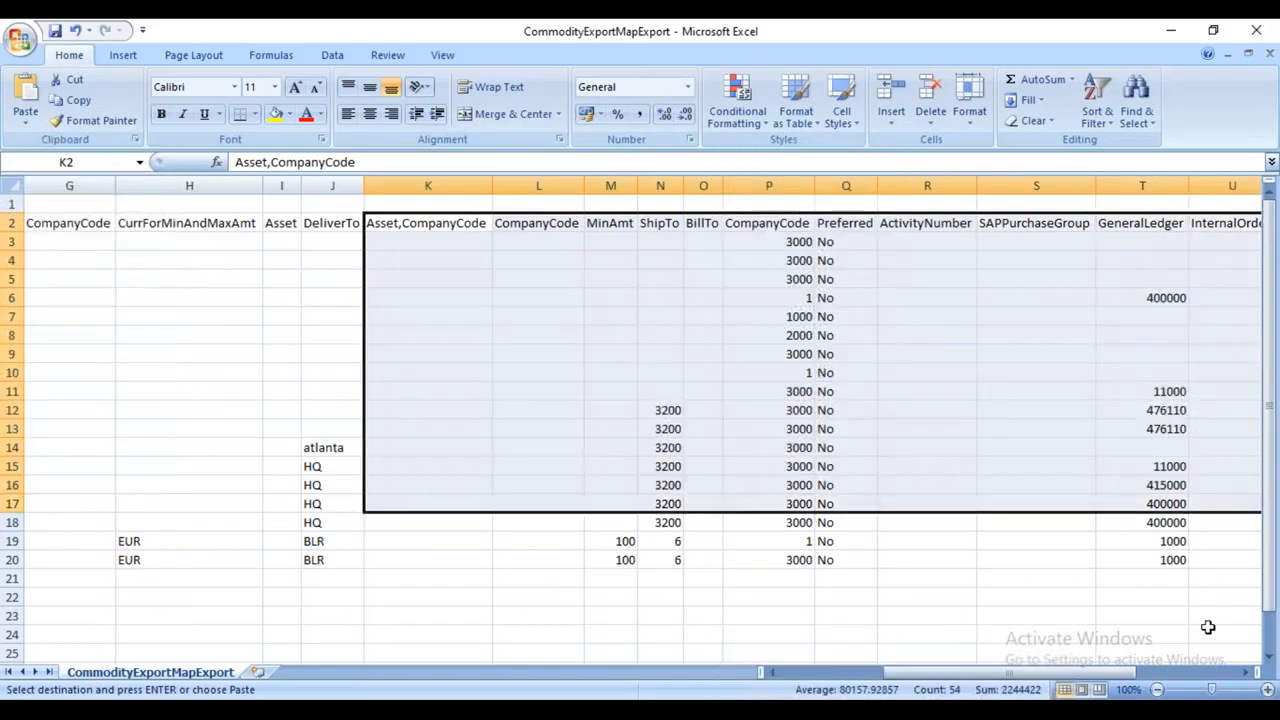
click(1245, 677)
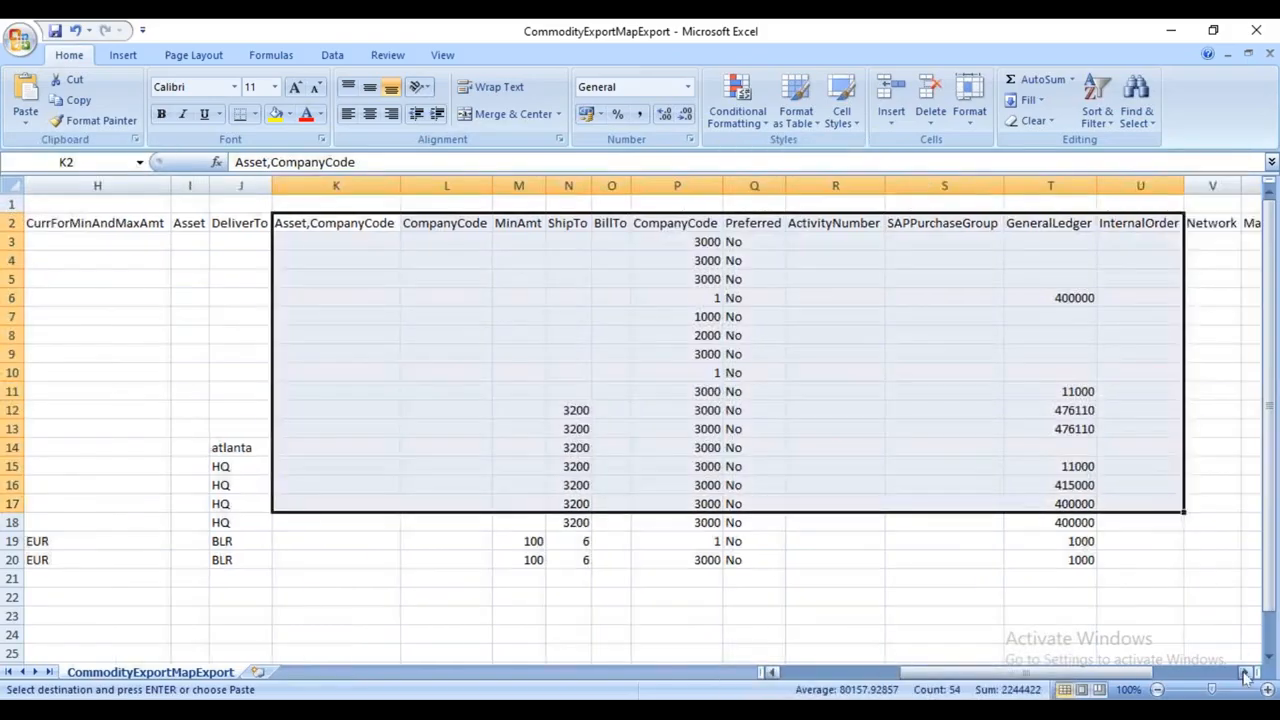
click(1245, 677)
click(1245, 677)
click(1245, 677)
click(1245, 677)
click(1245, 677)
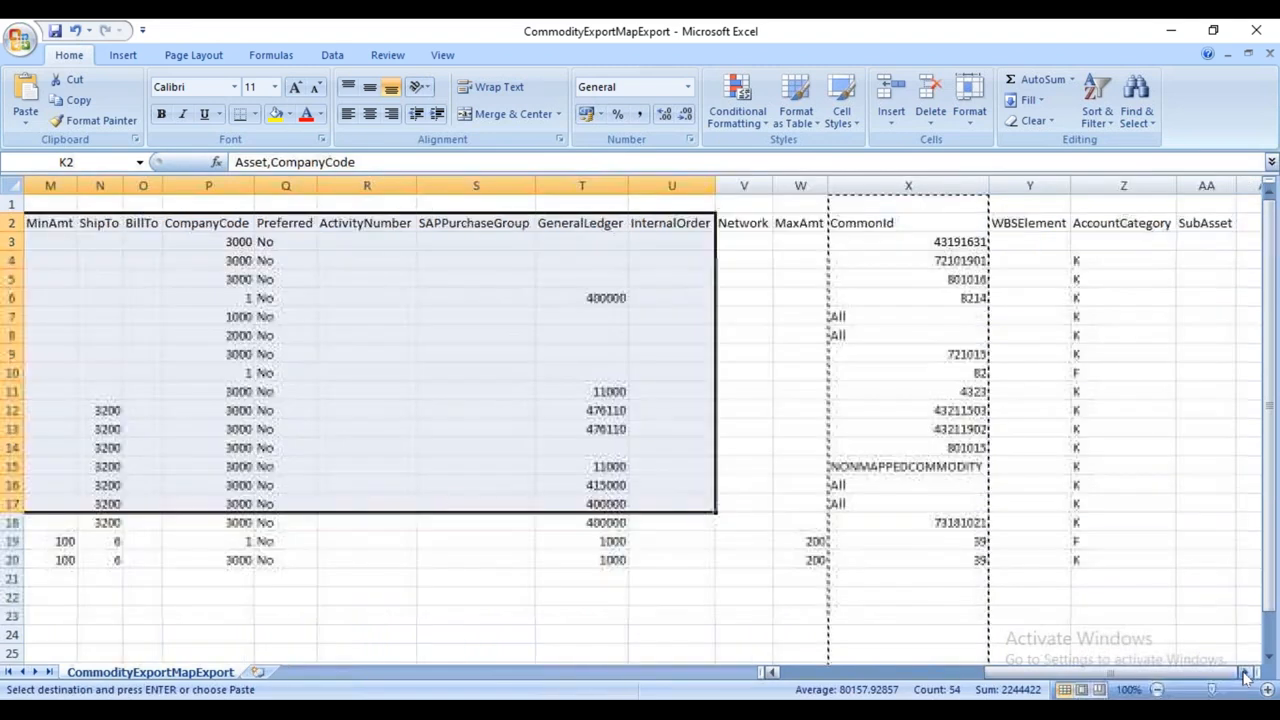
click(1245, 677)
click(1245, 677)
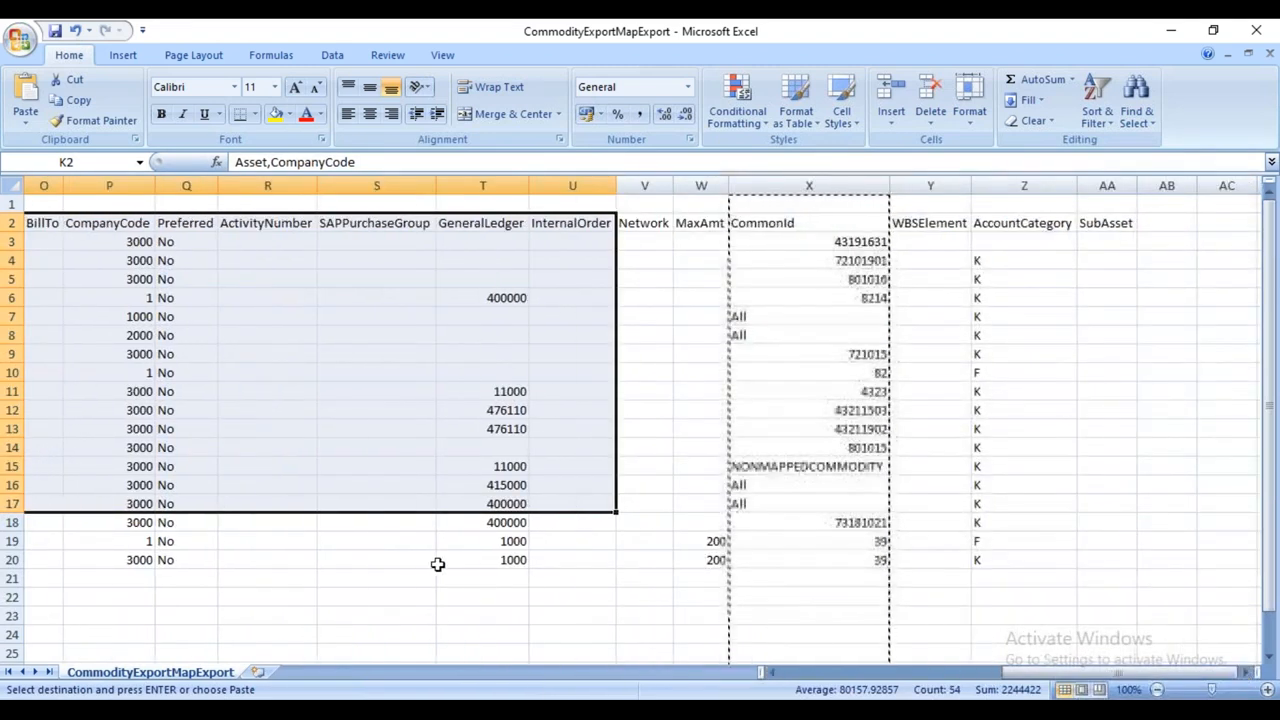
click(957, 54)
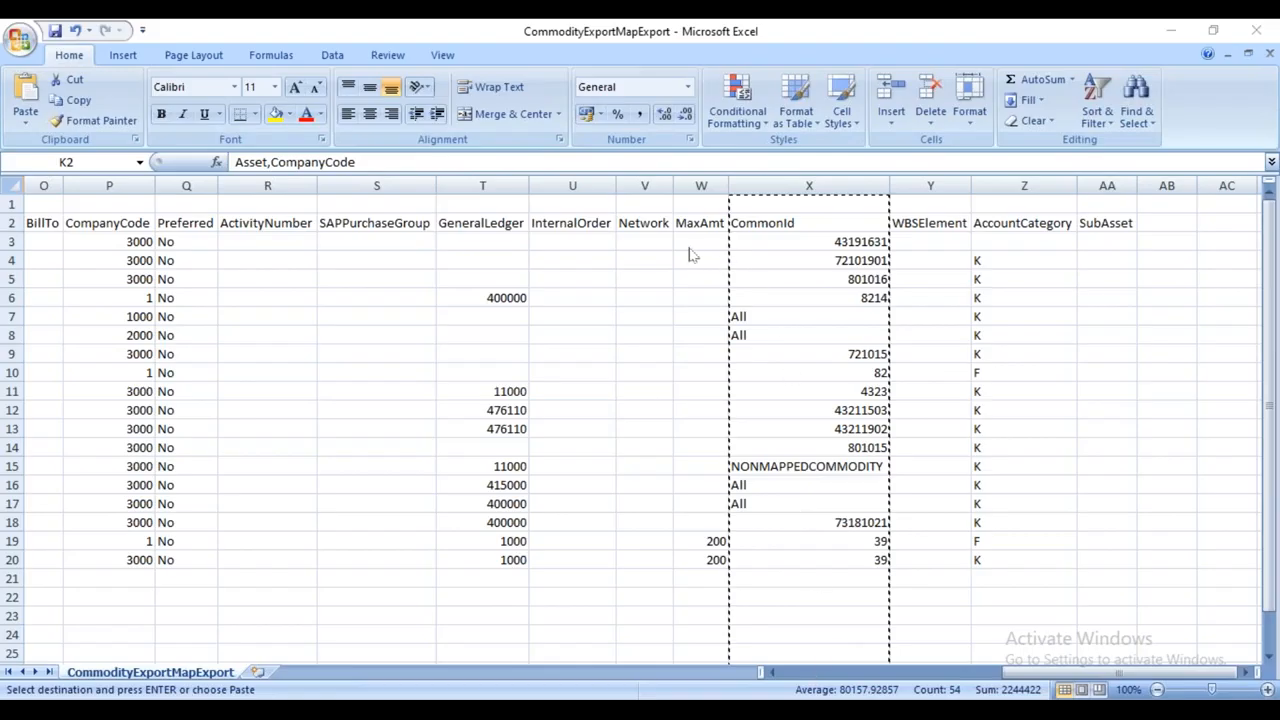
click(480, 269)
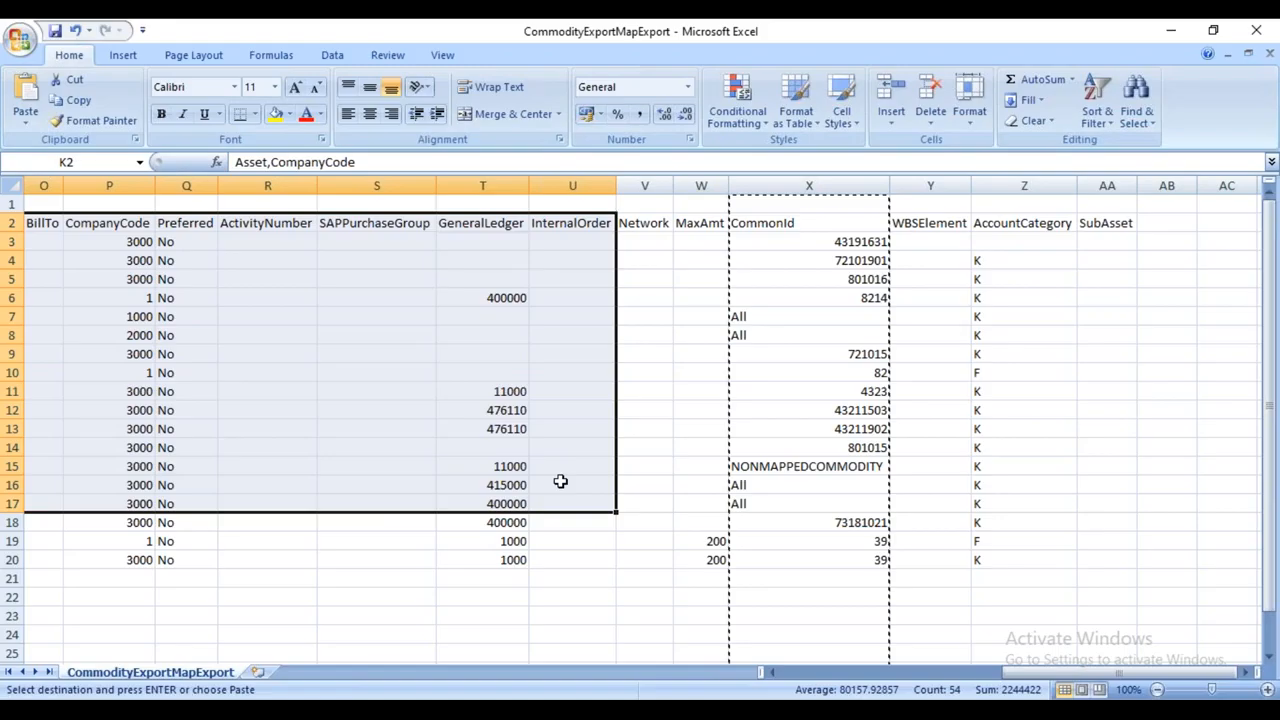
Switch from Excel to the Ariba administration page in the browser and show the commodity import tasks.
click(542, 711)
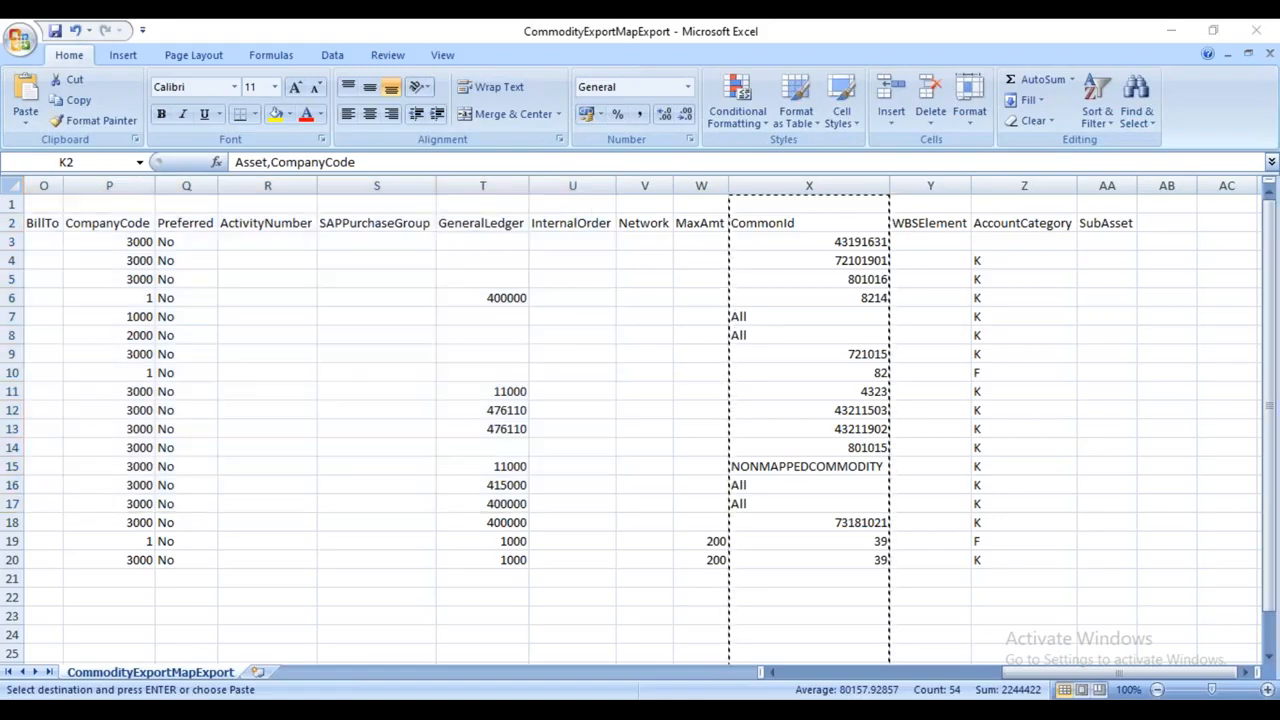
click(1252, 110)
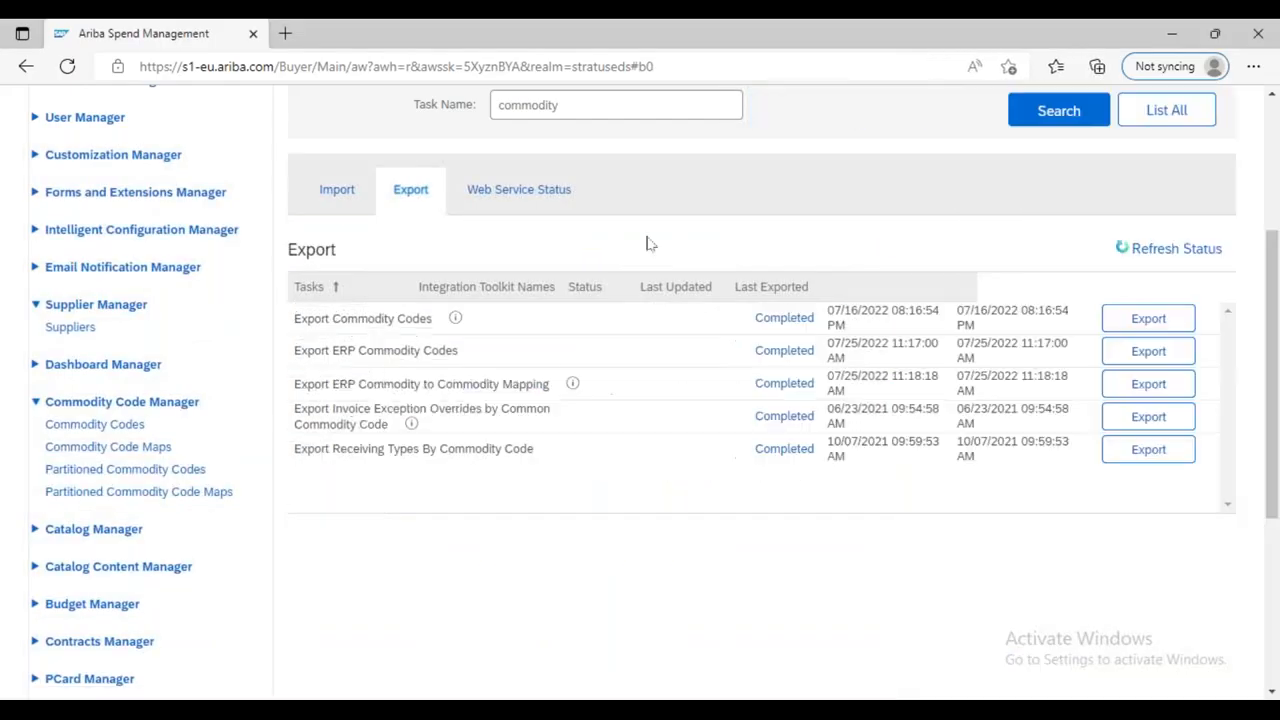
click(333, 195)
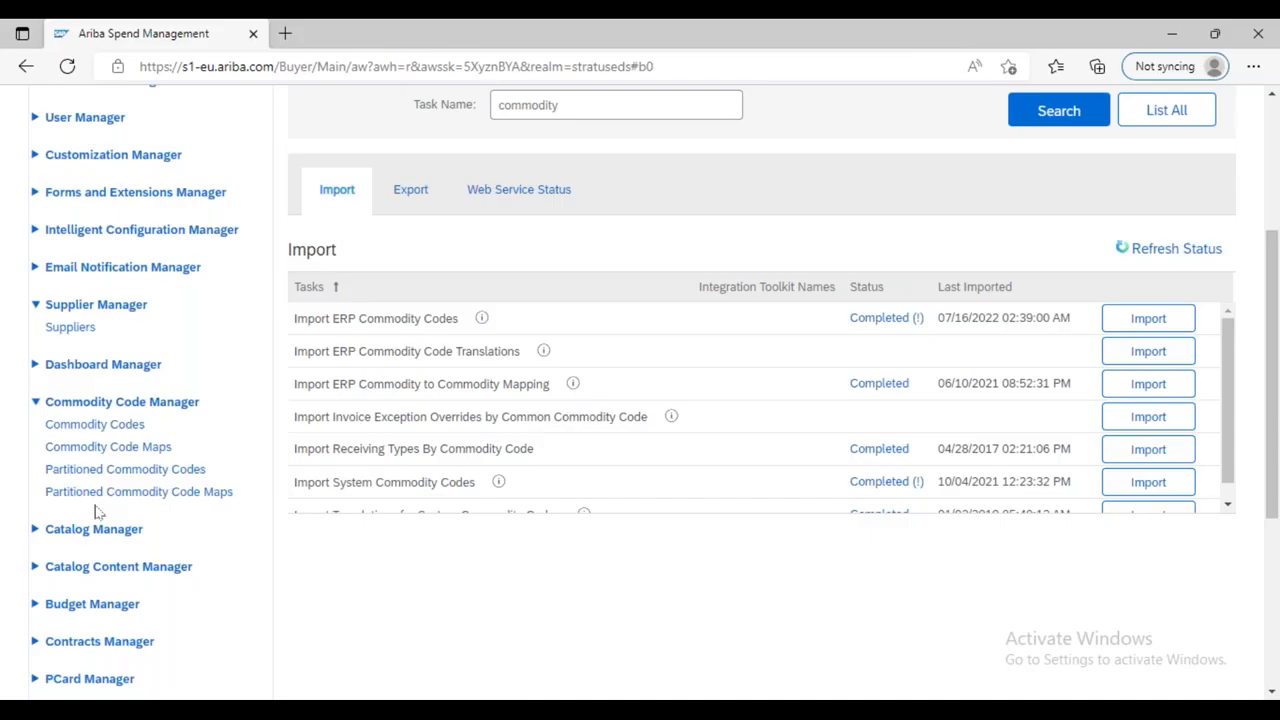
Expand the Catalog Manager section of the administration navigation and collapse the Commodity Code Manager section.
scroll(91, 503, down, 2)
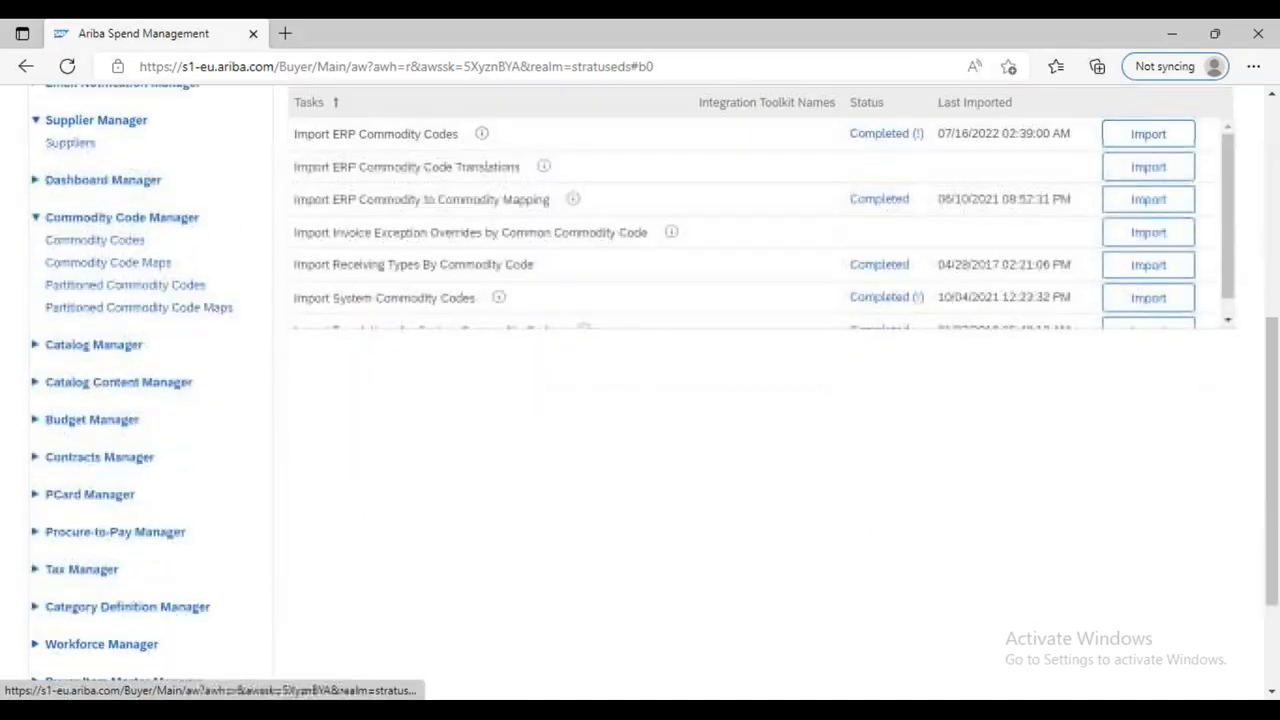
click(35, 347)
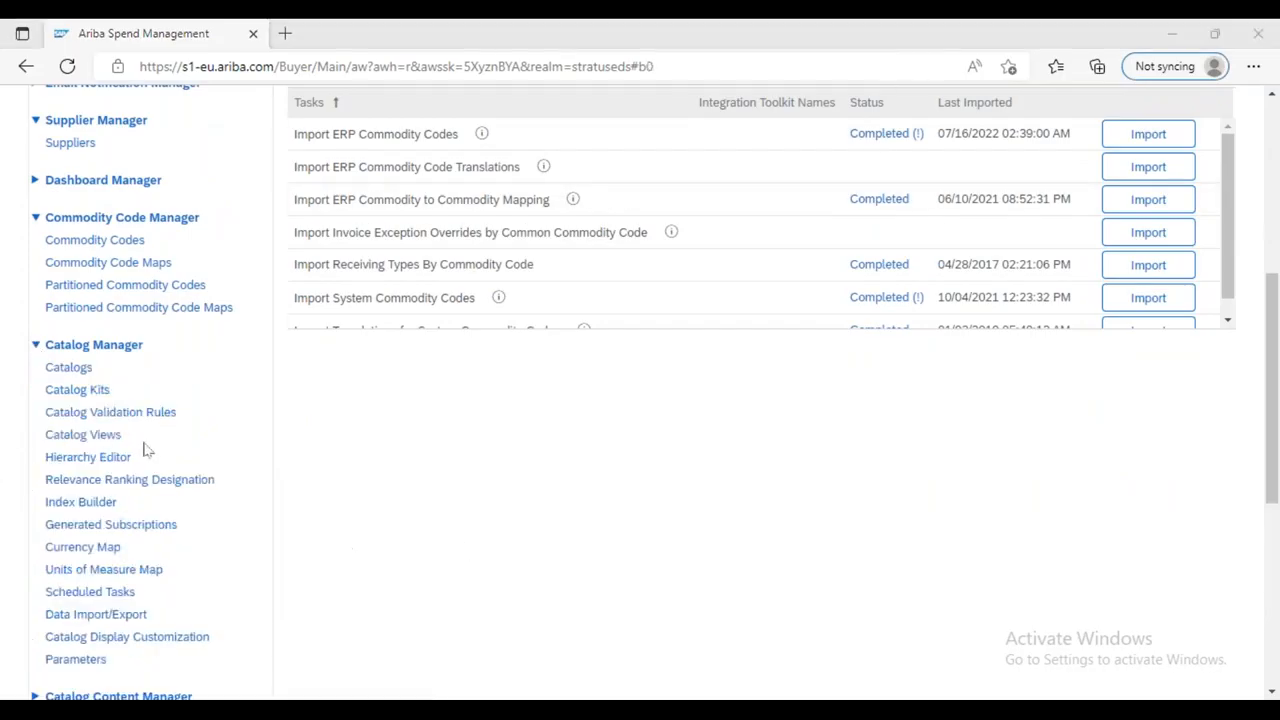
click(36, 220)
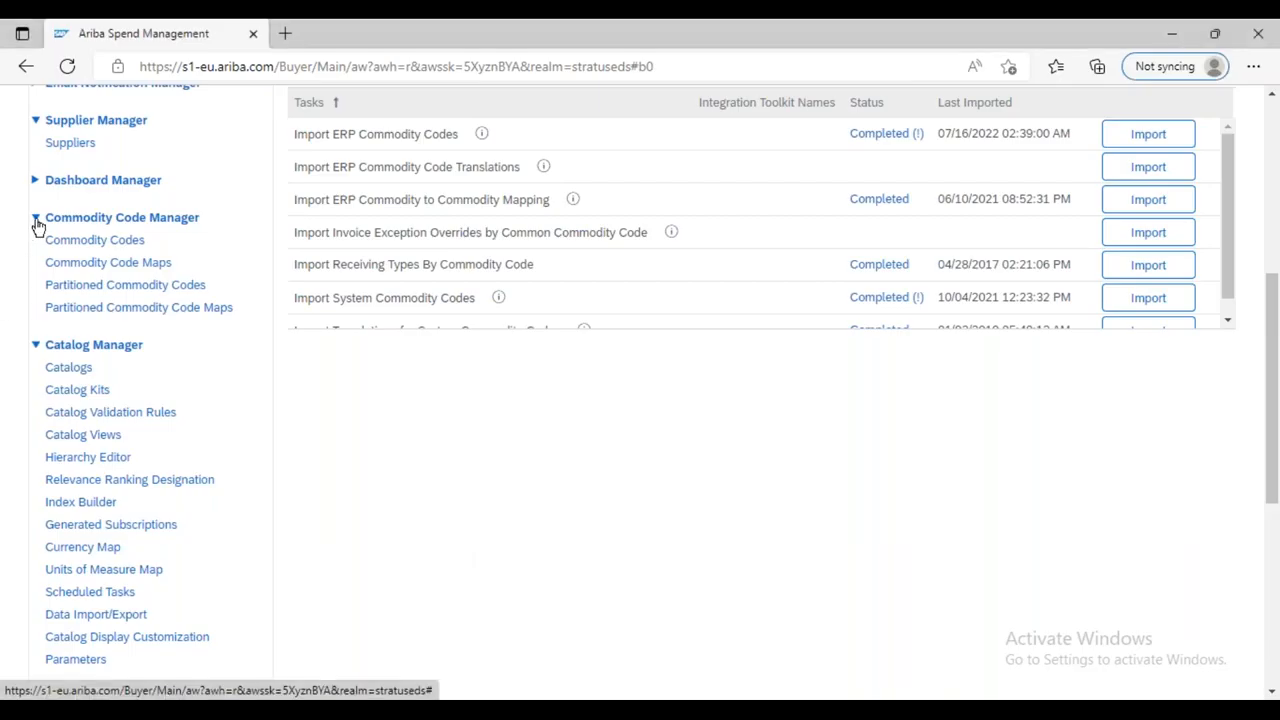
click(36, 219)
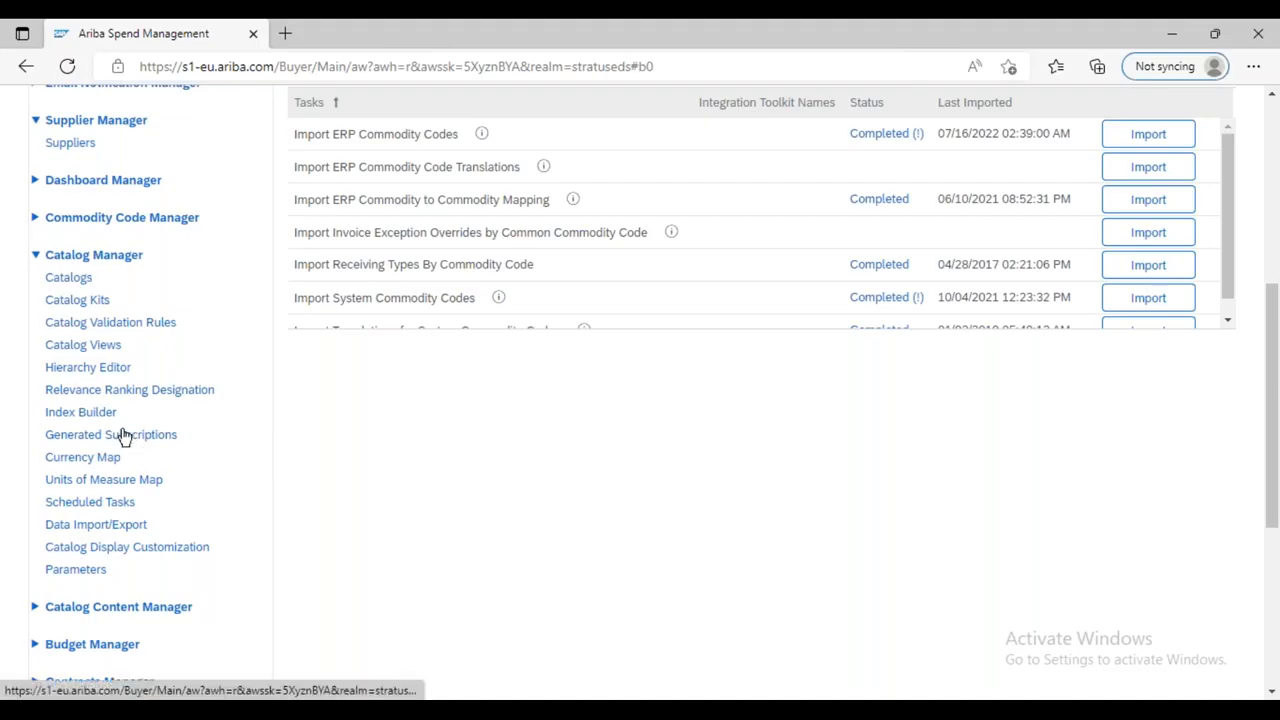
scroll(130, 436, down, 1)
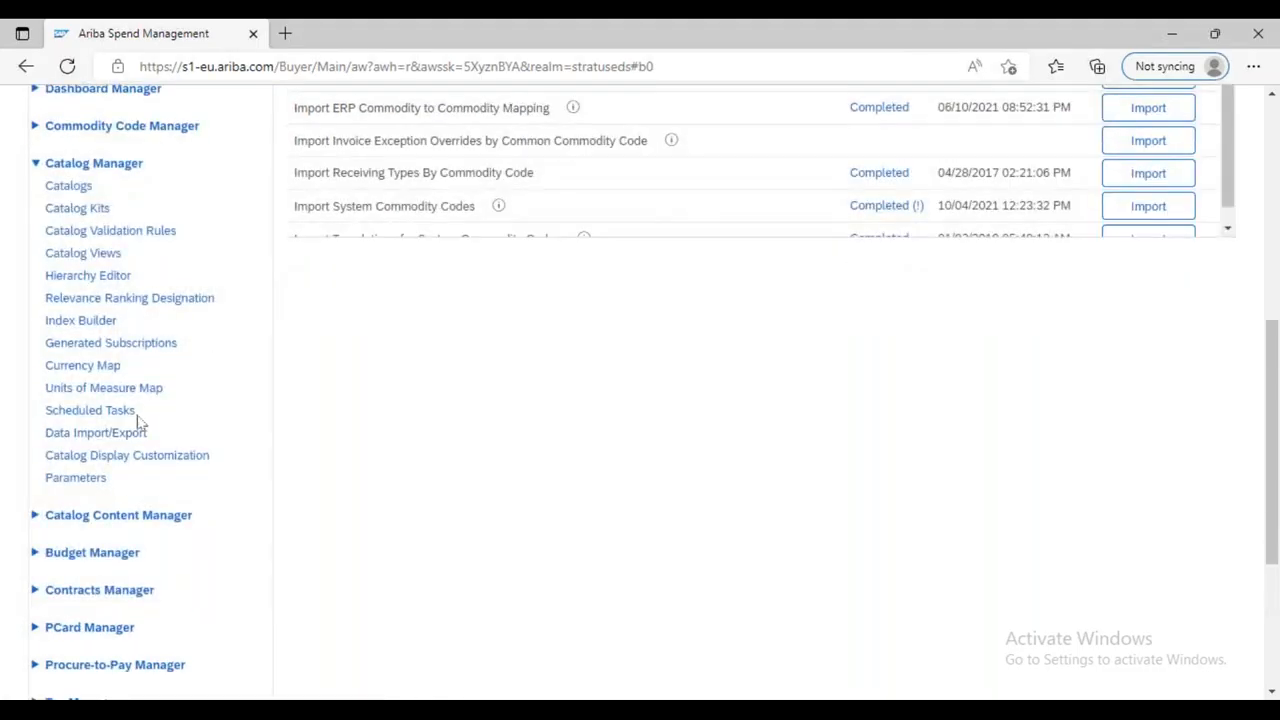
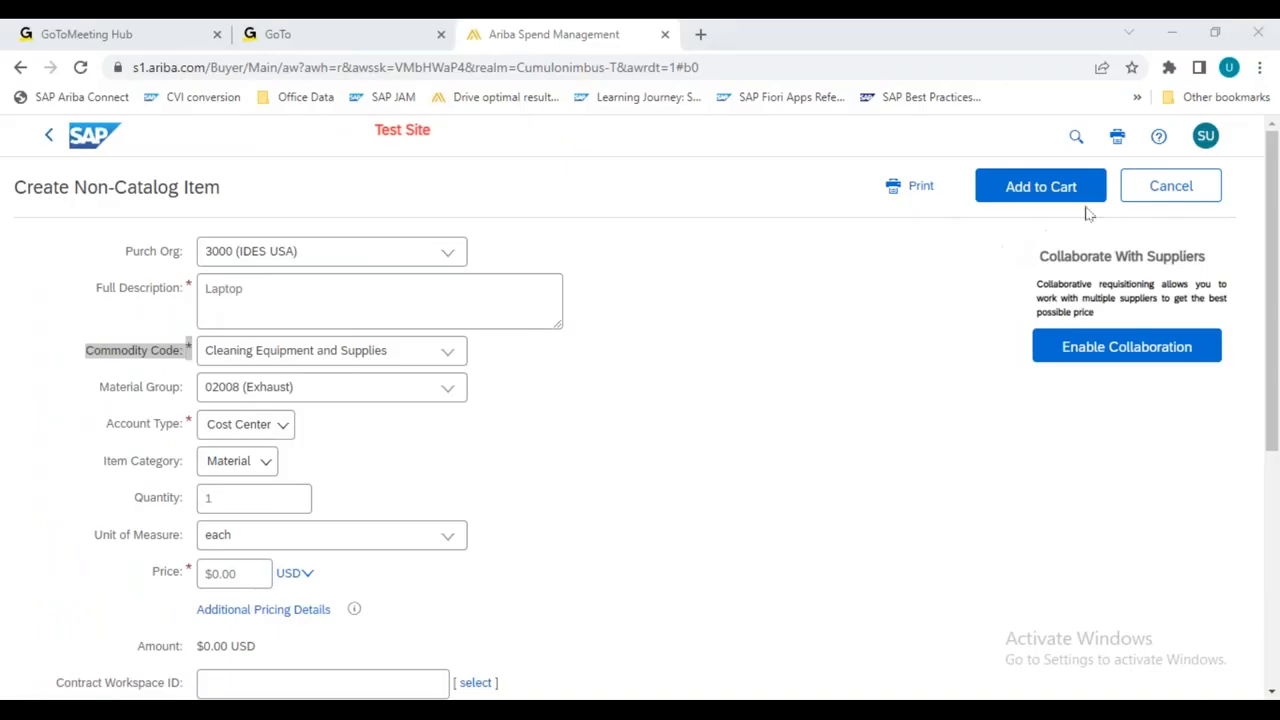
On the Ariba buyer test site, cancel the non-catalog item and search the catalog for "laptop".
click(1150, 198)
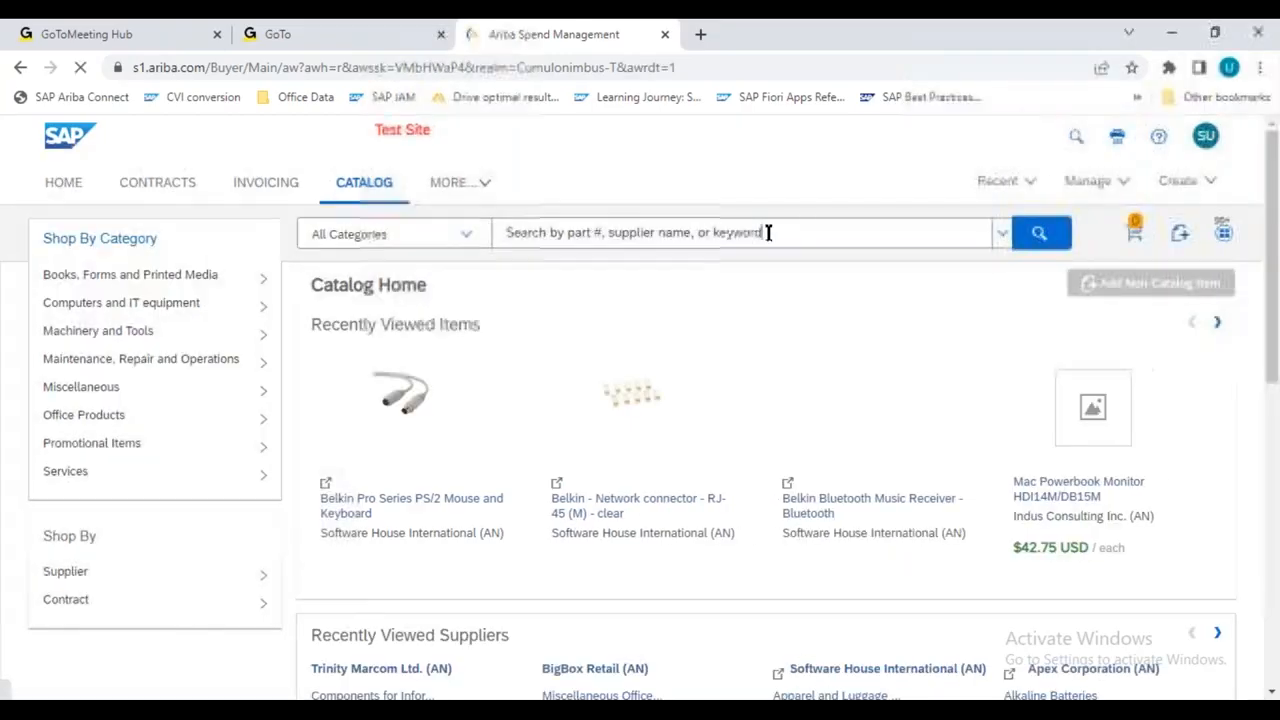
click(772, 232)
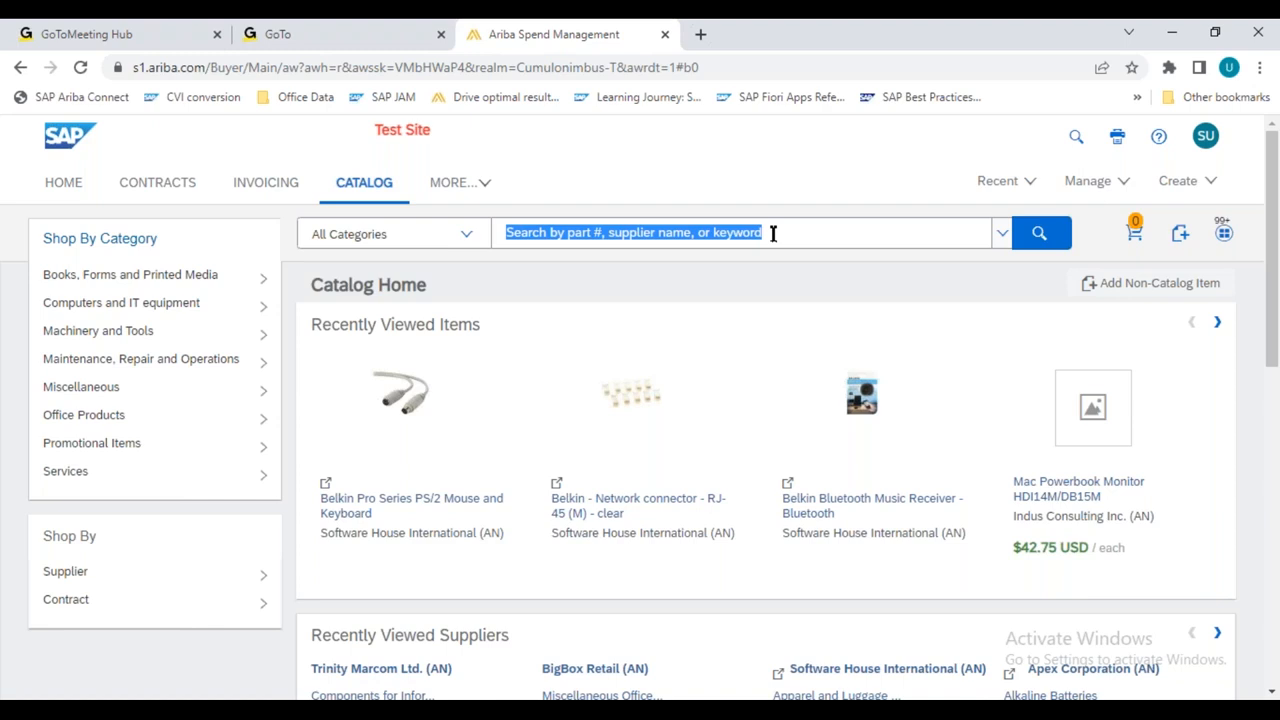
text(laptop)
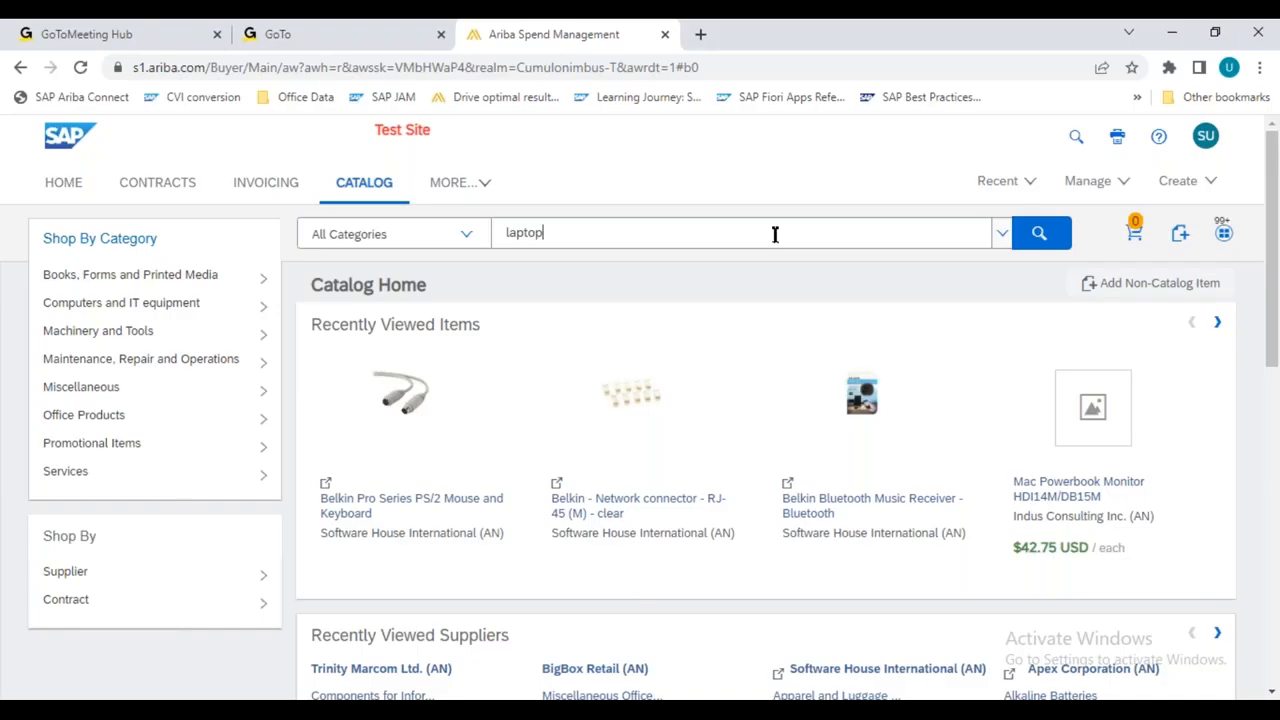
click(1038, 236)
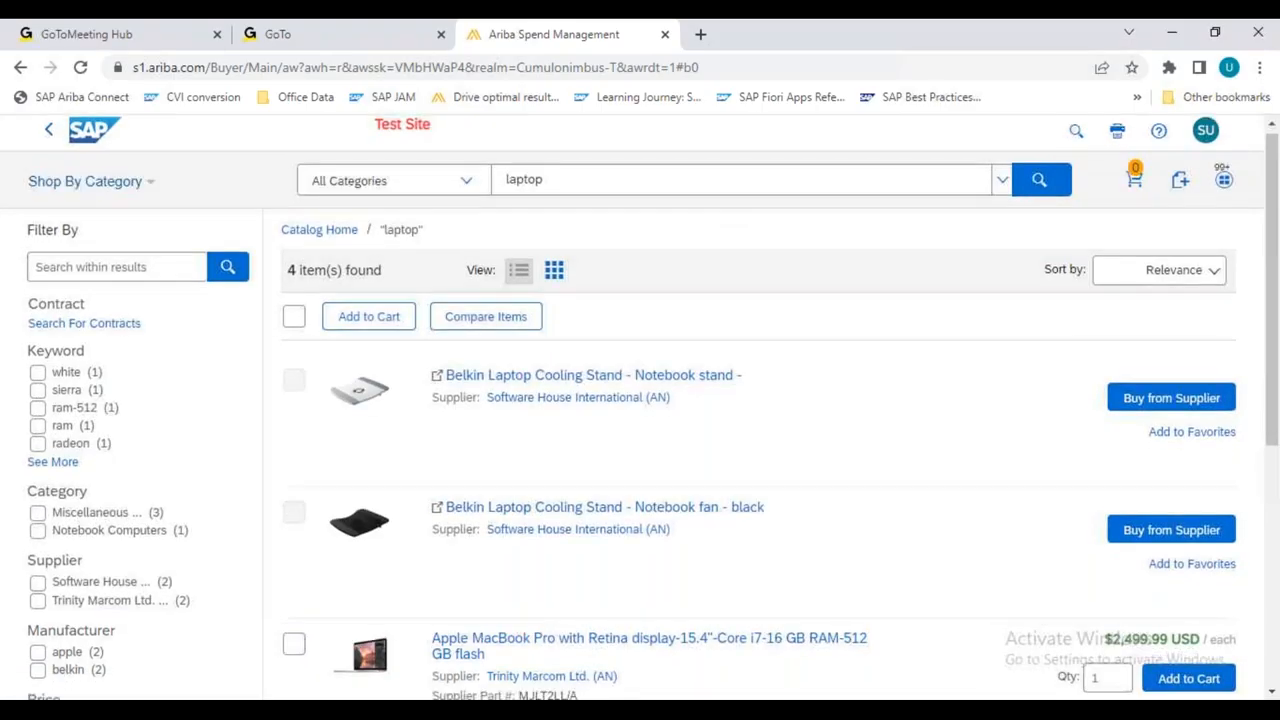
Look through the laptop search results and open the Apple MacBook Pro with Retina display, 15.4", Core i7, 16 GB RAM, 512 GB flash.
scroll(716, 205, down, 2)
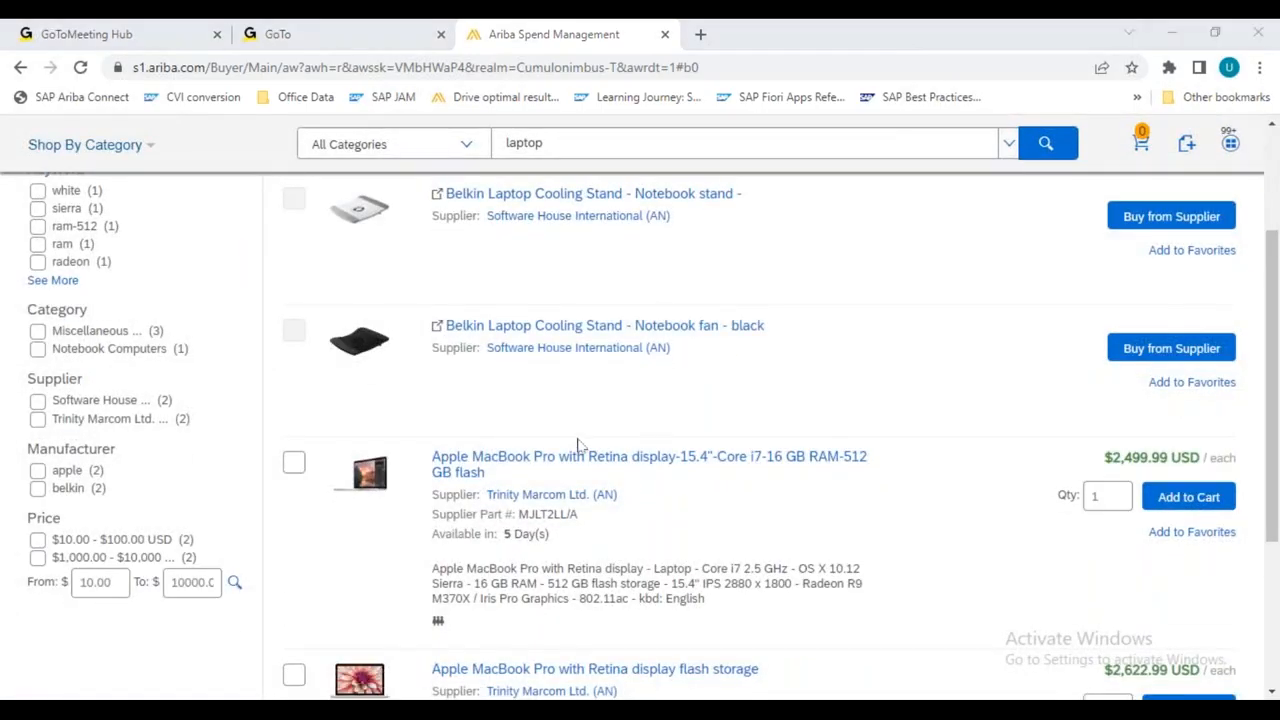
scroll(513, 400, down, 2)
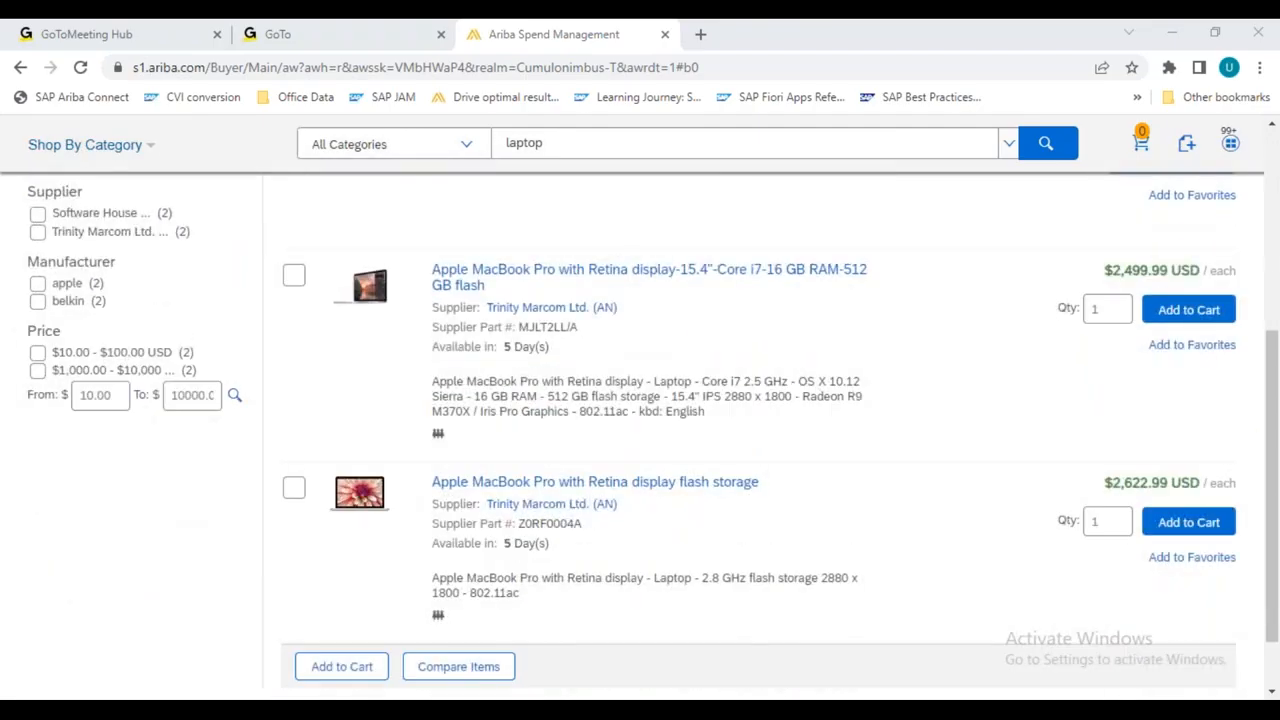
scroll(513, 452, up, 2)
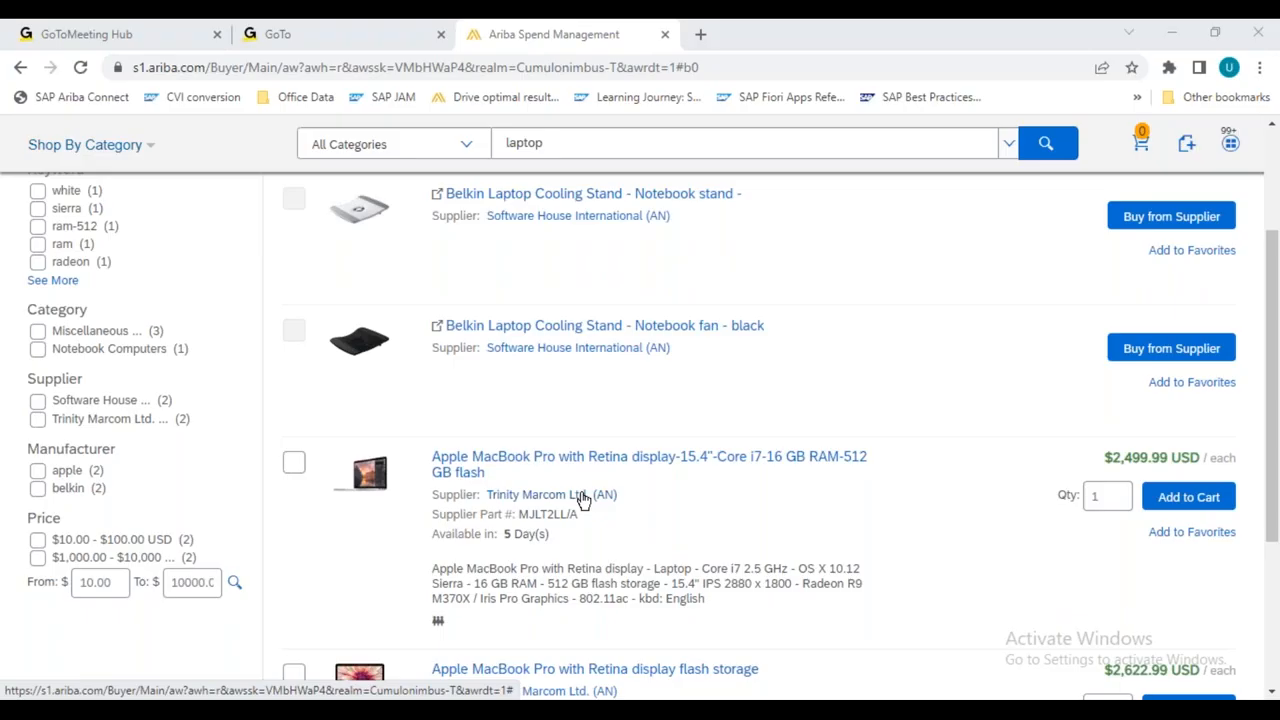
scroll(620, 495, down, 1)
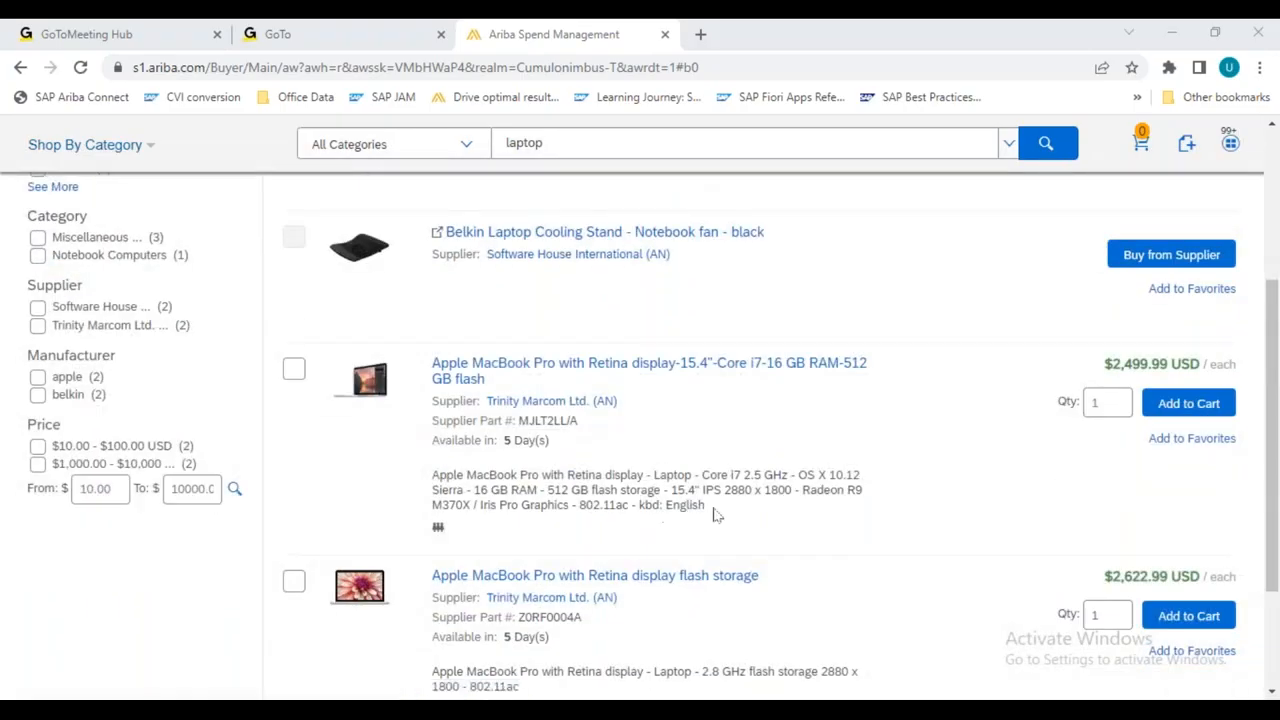
click(496, 371)
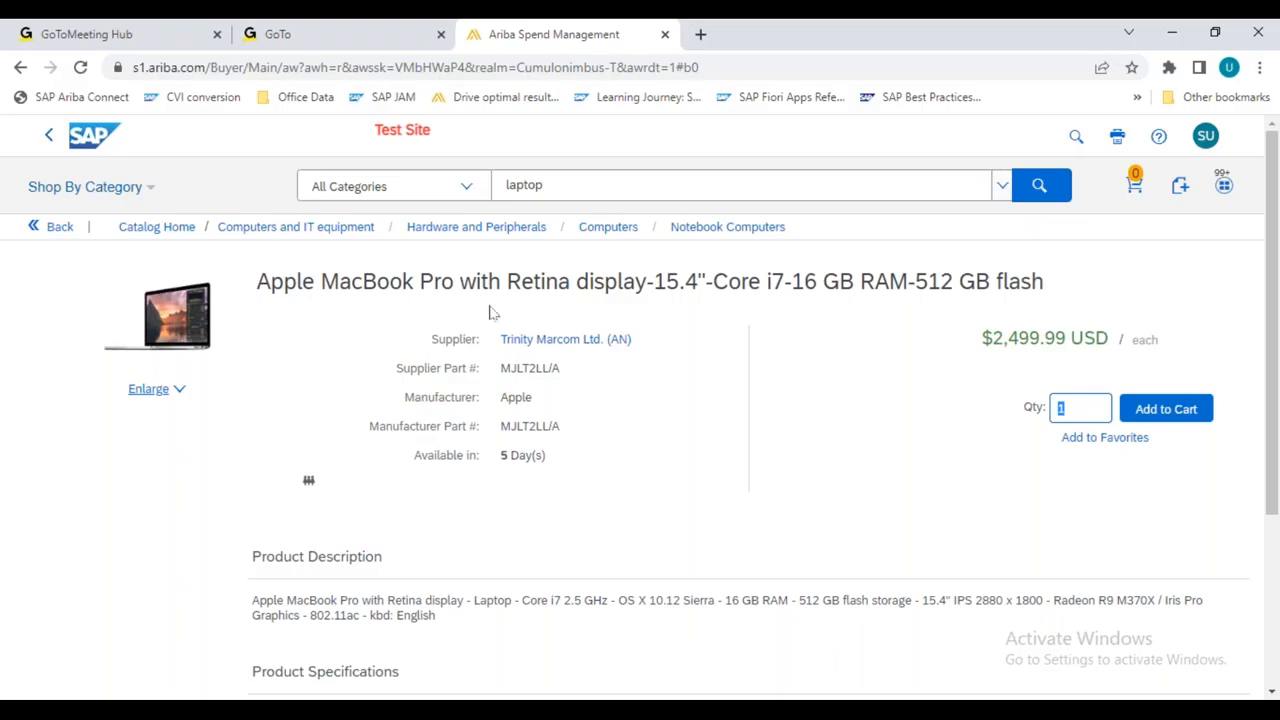
Examine the MacBook Pro's product specifications and header details, including supplier, part numbers, manufacturer and availability.
scroll(494, 366, down, 3)
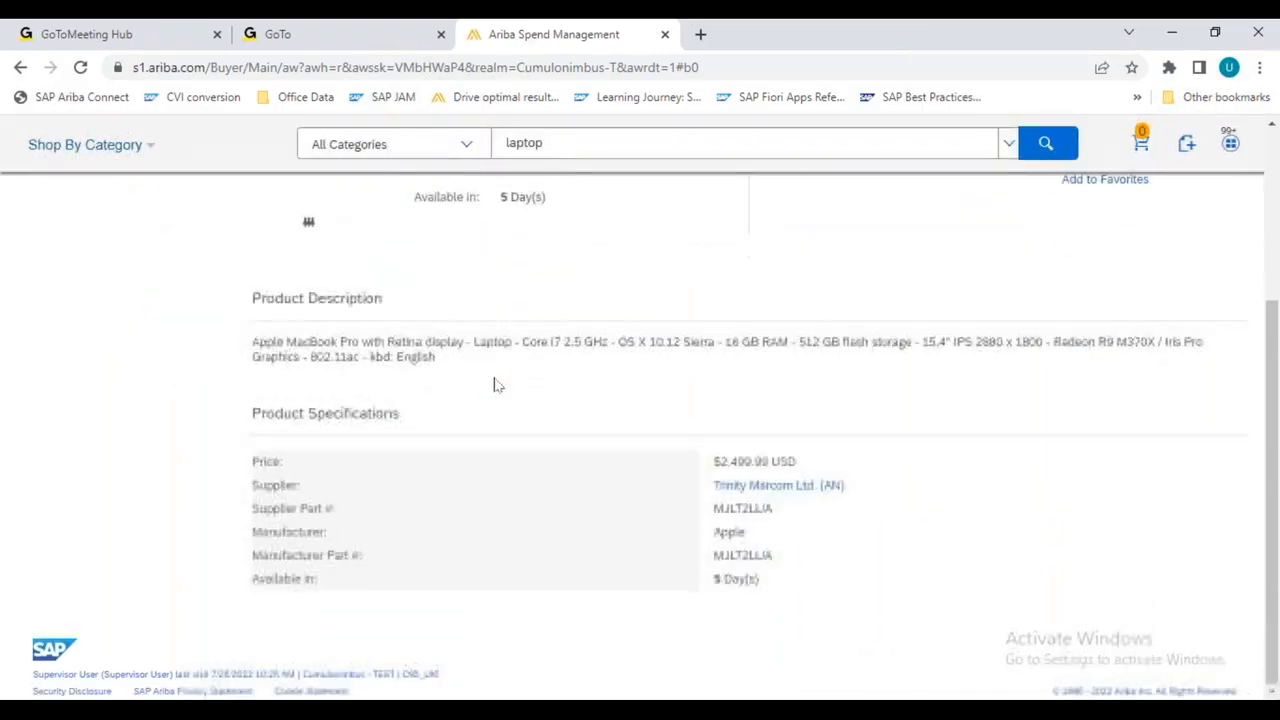
drag(262, 512, 332, 585)
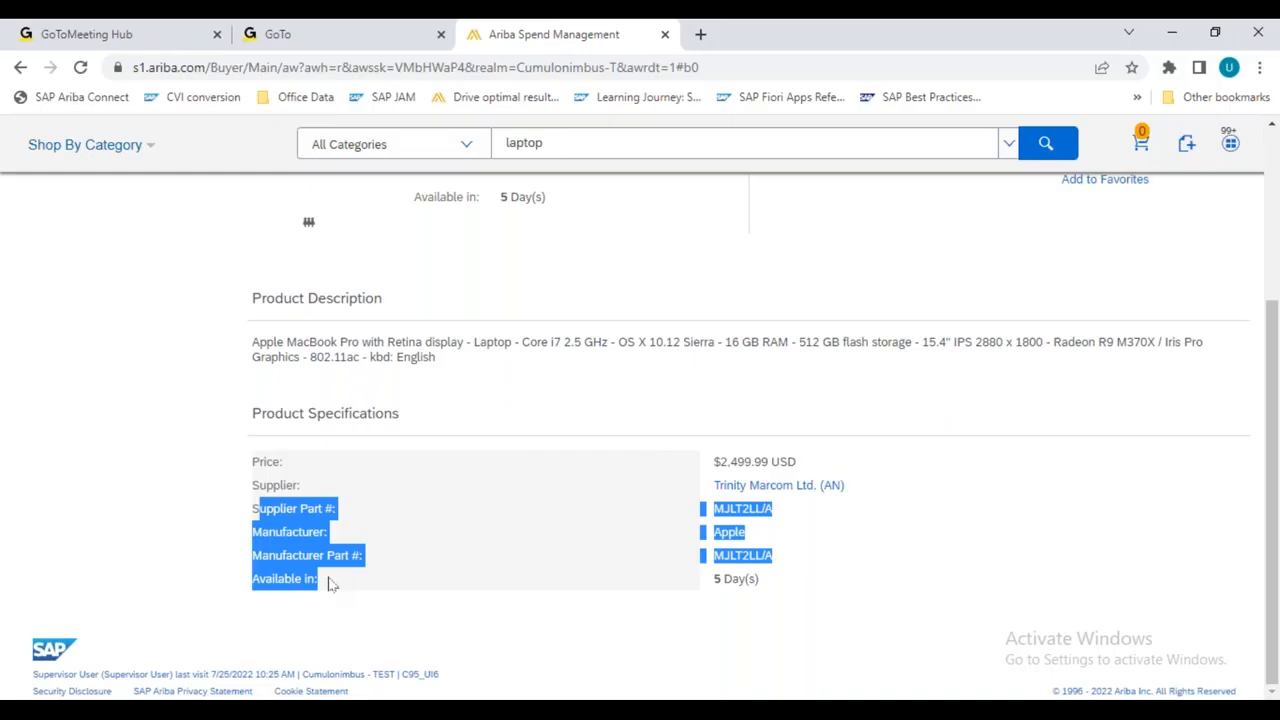
scroll(281, 488, up, 2)
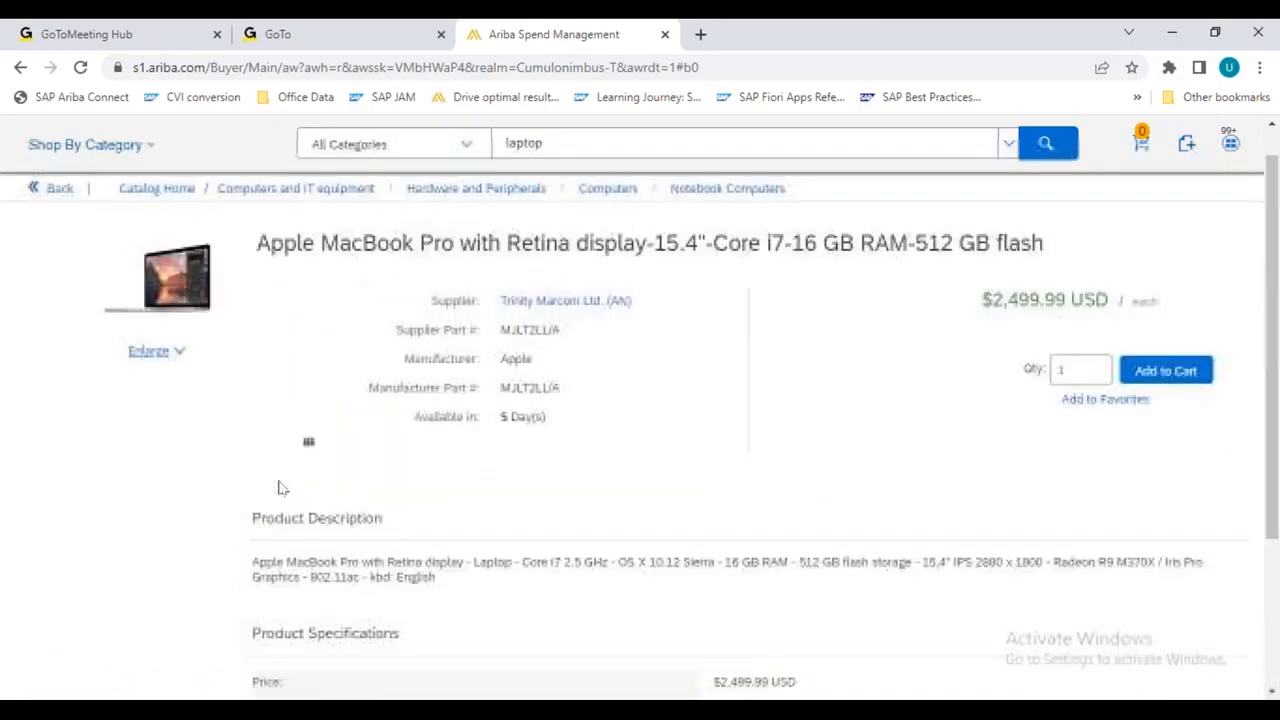
drag(256, 266, 565, 480)
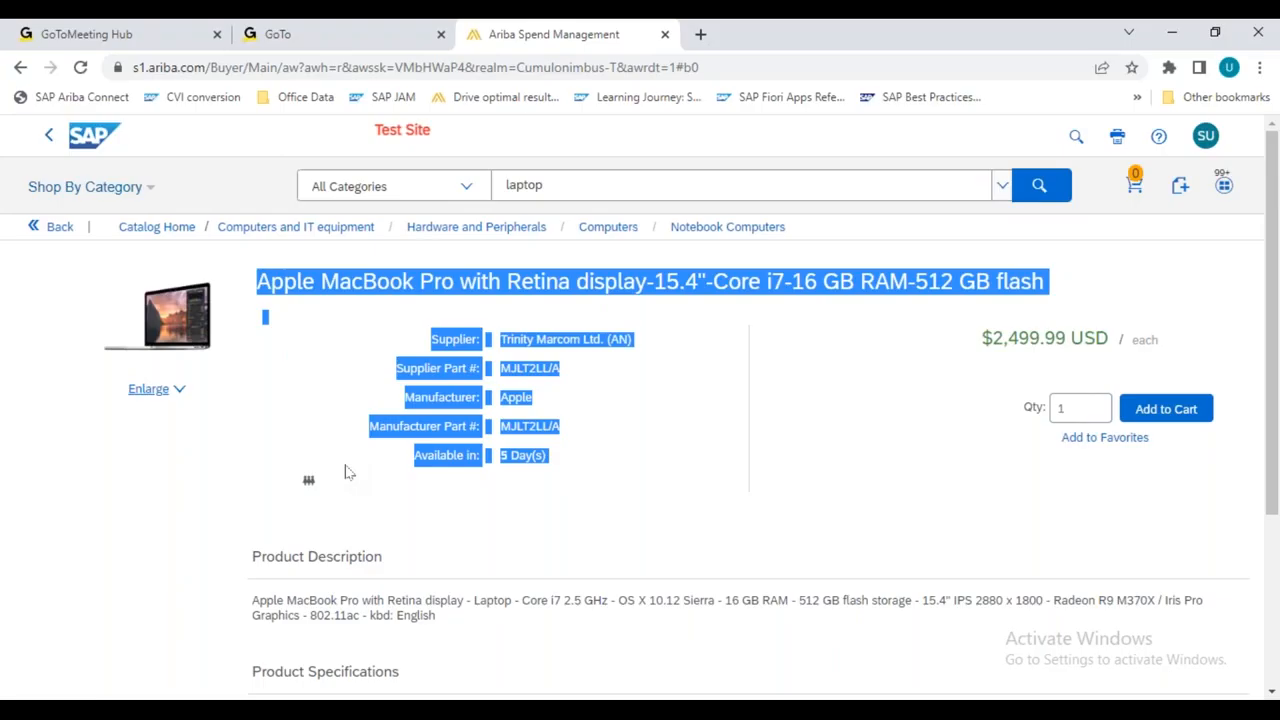
click(454, 497)
drag(414, 456, 483, 464)
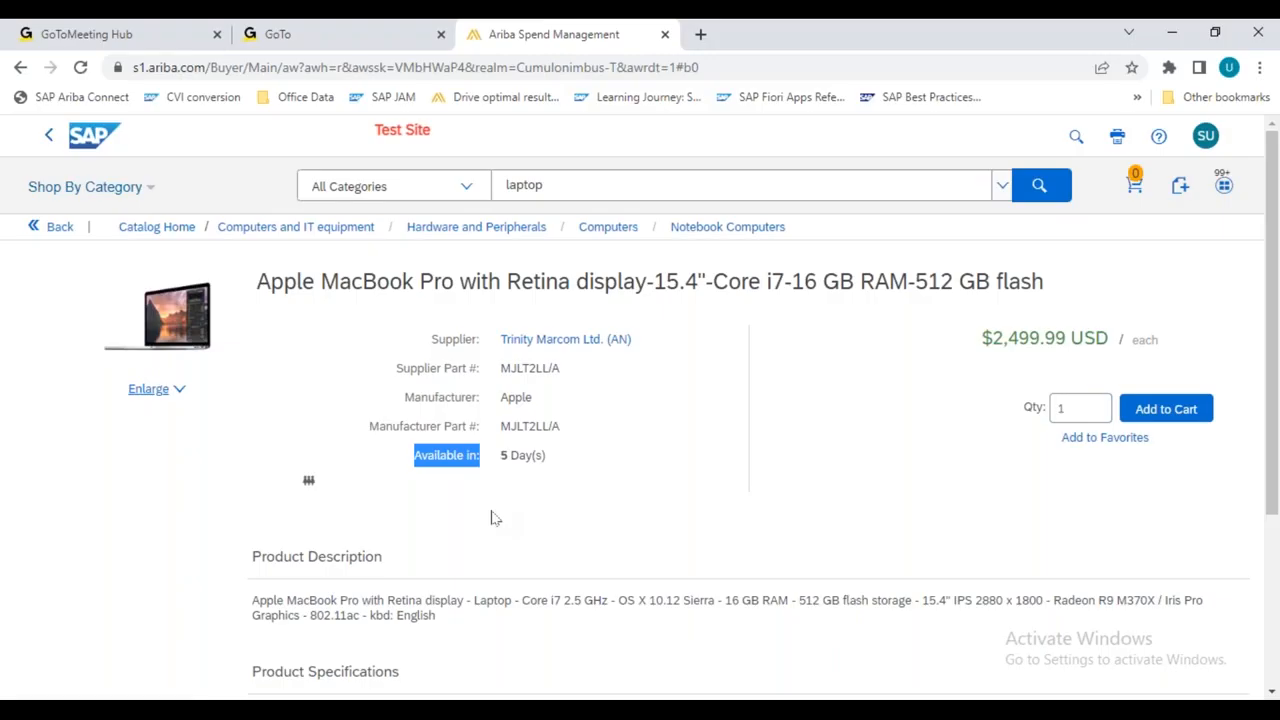
Switch back to the Ariba administration window and open the Catalogs list under Catalog Manager.
click(455, 699)
key(alt+Tab)
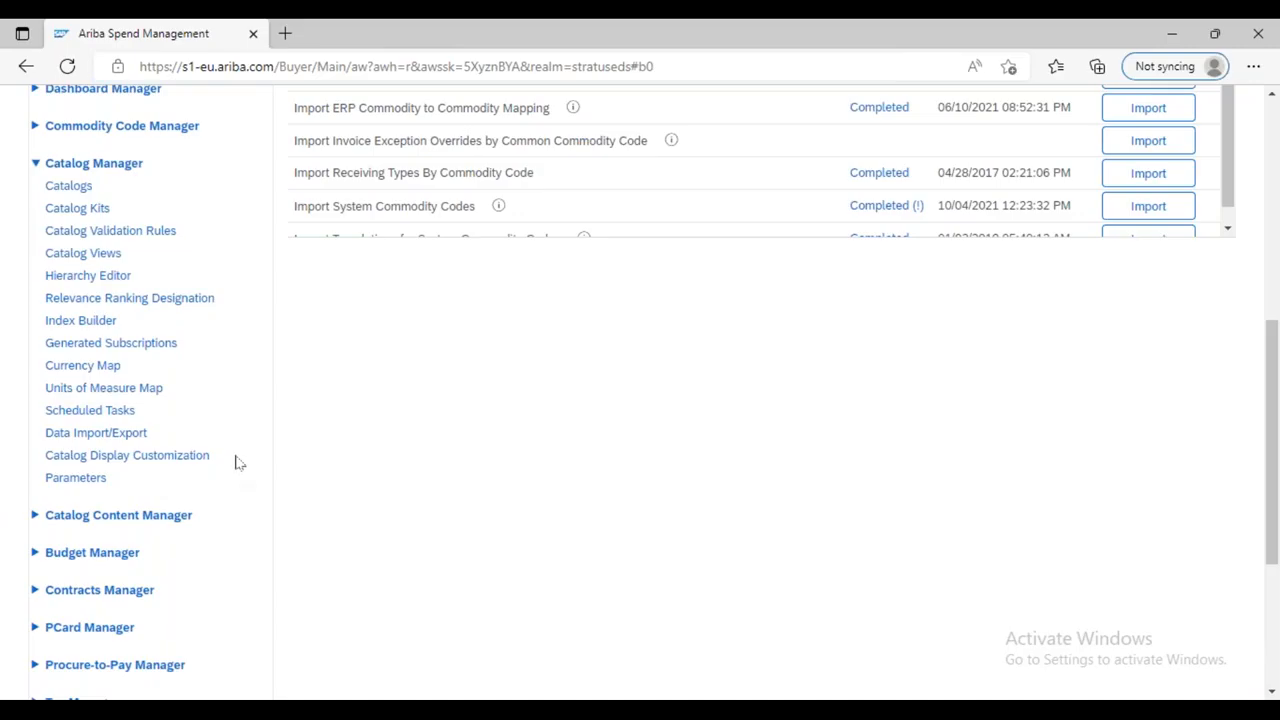
click(68, 187)
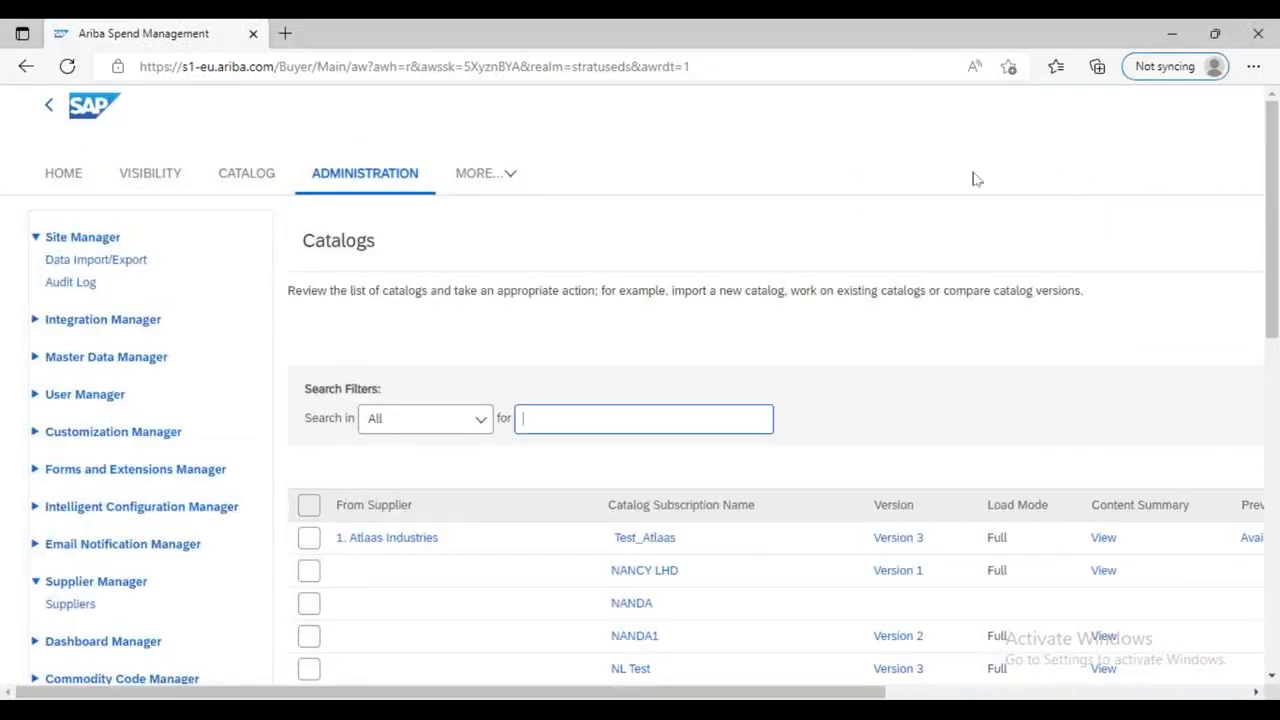
click(950, 101)
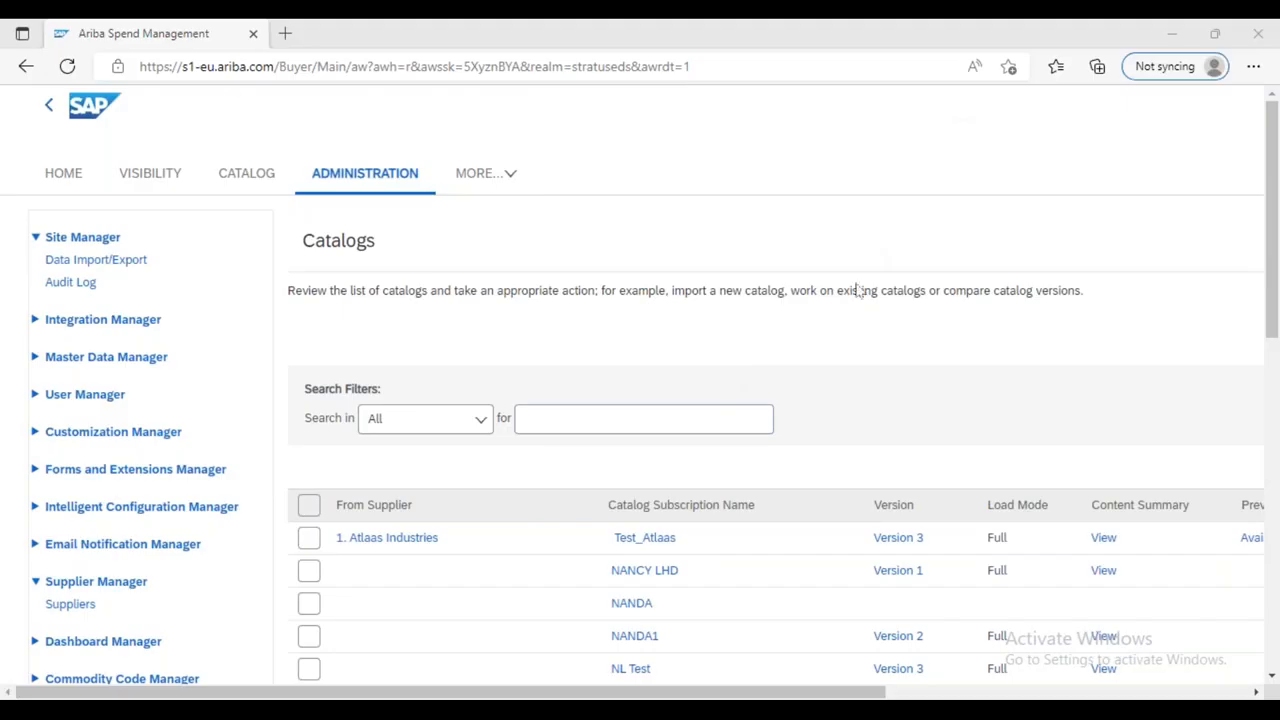
Expand the catalog table to show more rows and bring its supplier and subscription columns into view.
scroll(858, 290, down, 1)
scroll(855, 290, down, 4)
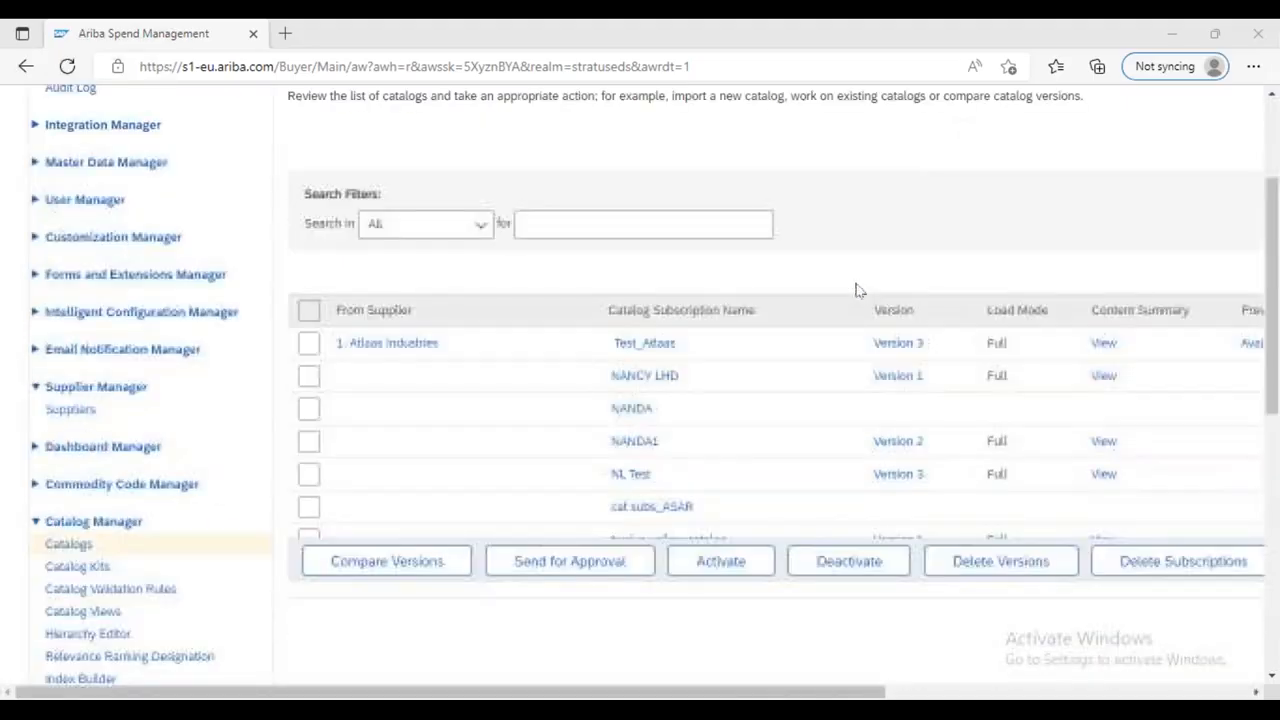
drag(744, 693, 912, 693)
drag(1073, 692, 1130, 692)
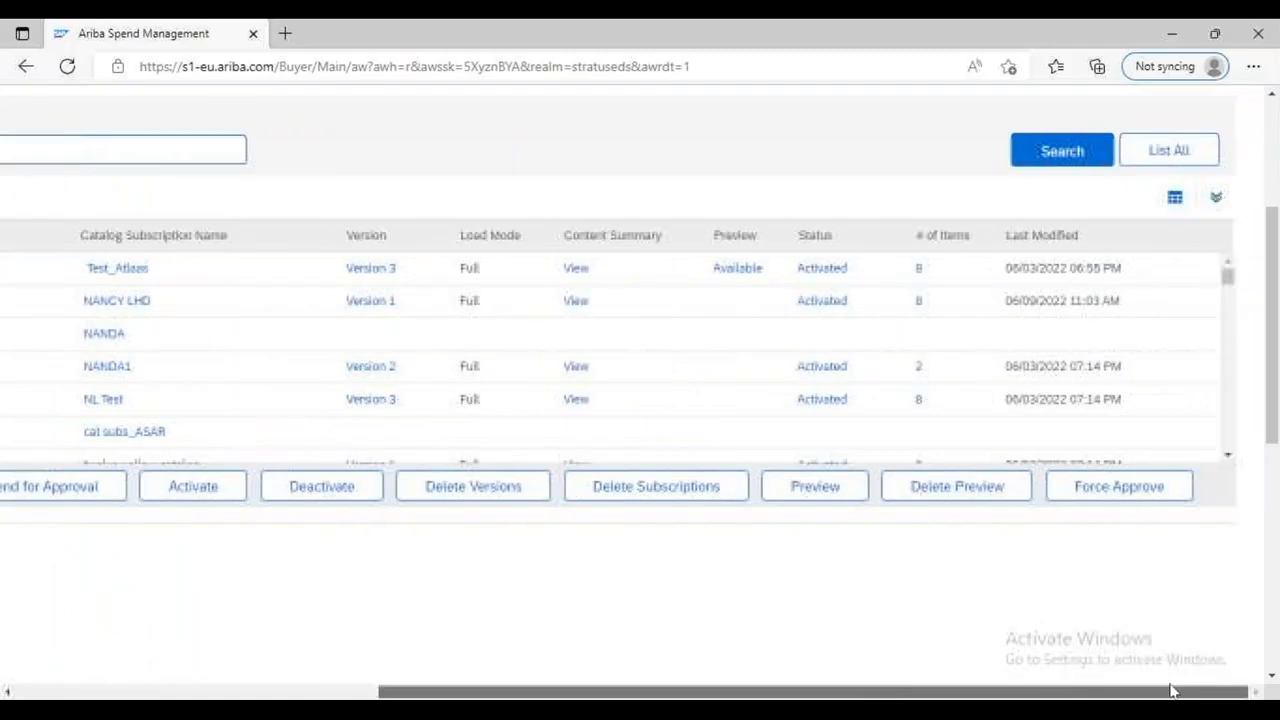
click(1214, 199)
drag(957, 693, 747, 693)
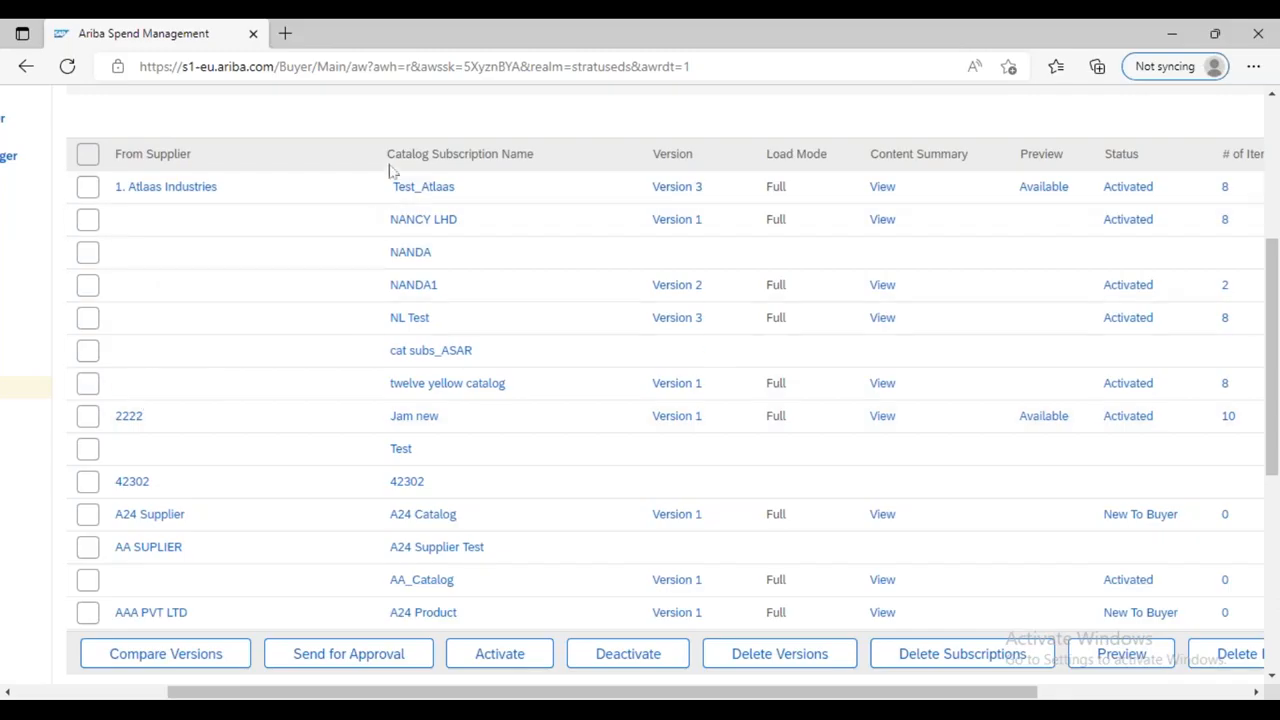
Review the catalog table's columns from Catalog Subscription Name and Load Mode through to Last Modified.
drag(389, 156, 537, 163)
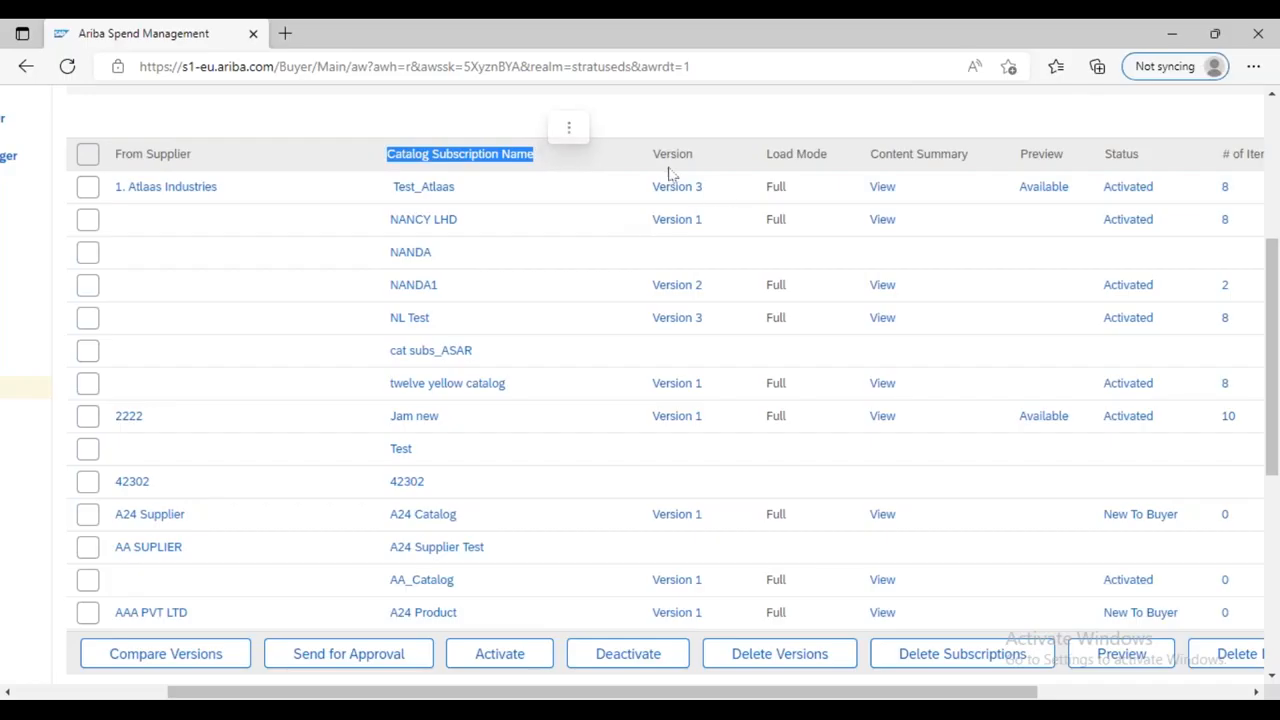
drag(766, 162, 828, 170)
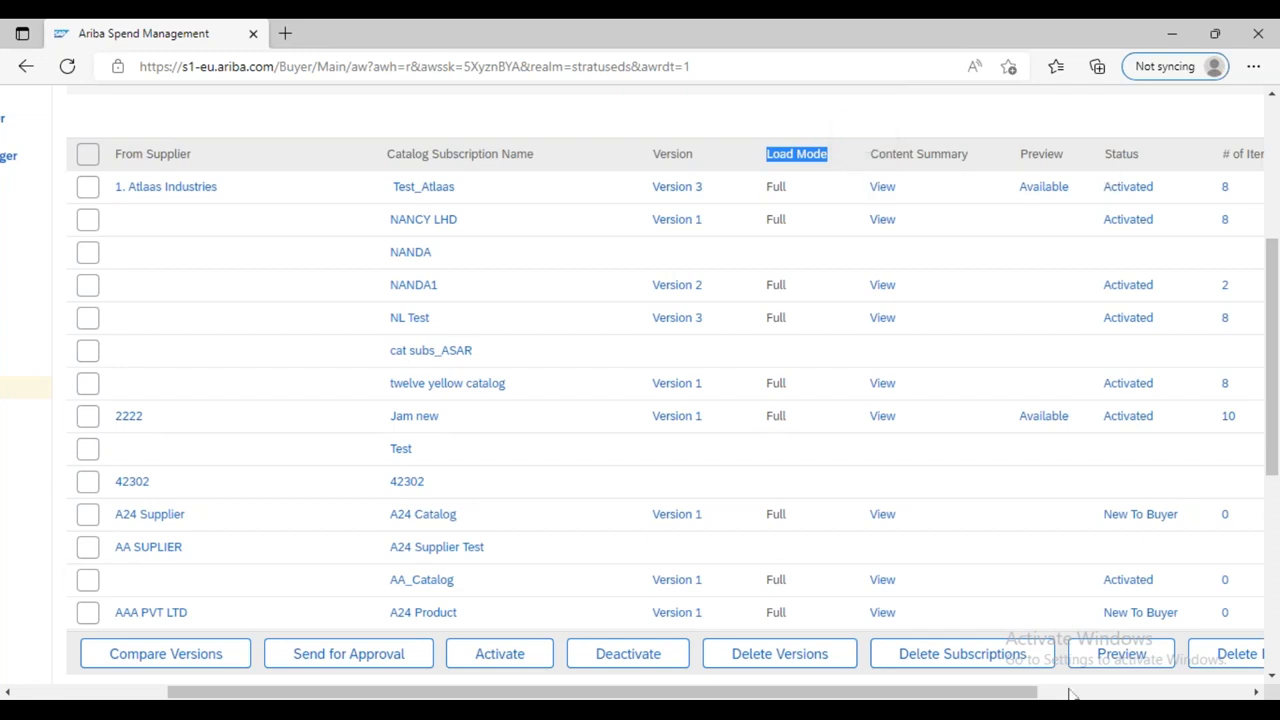
scroll(1068, 693, right, 3)
scroll(1068, 693, right, 1)
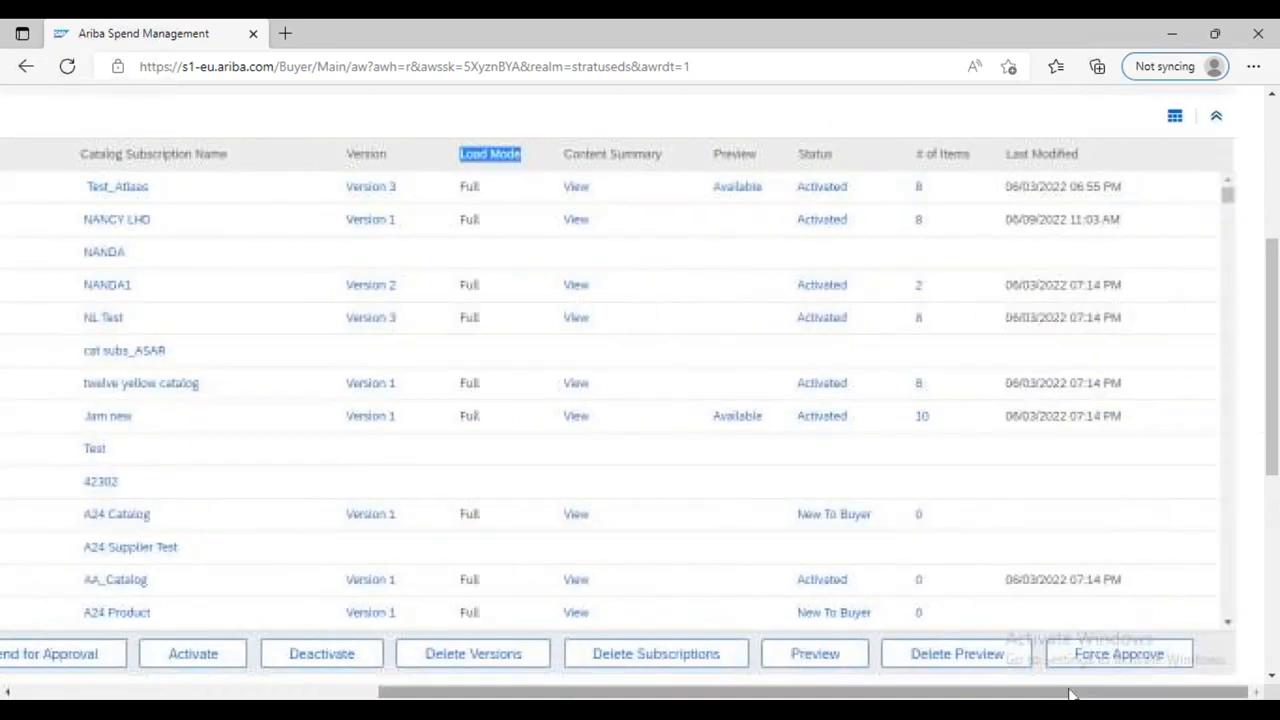
Review the catalog table's Status, # of Items and Last Modified columns, and bring the supplier column back into view.
double_click(840, 158)
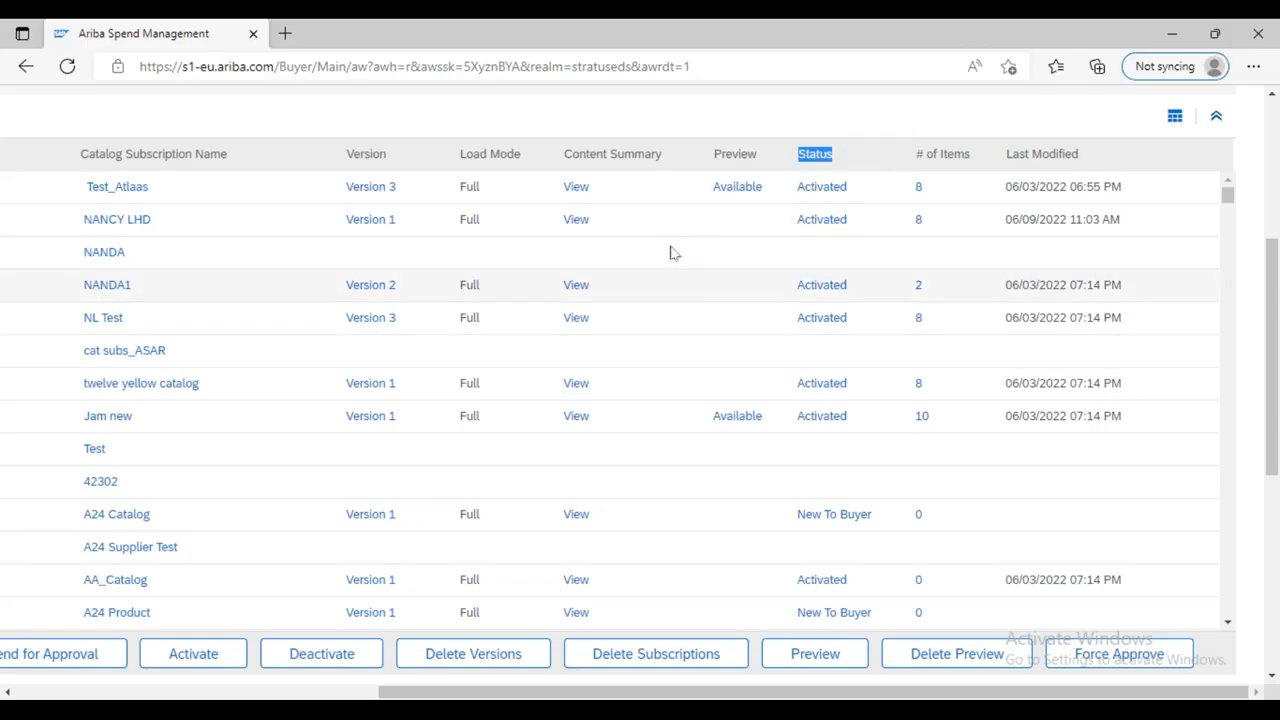
drag(918, 160, 973, 162)
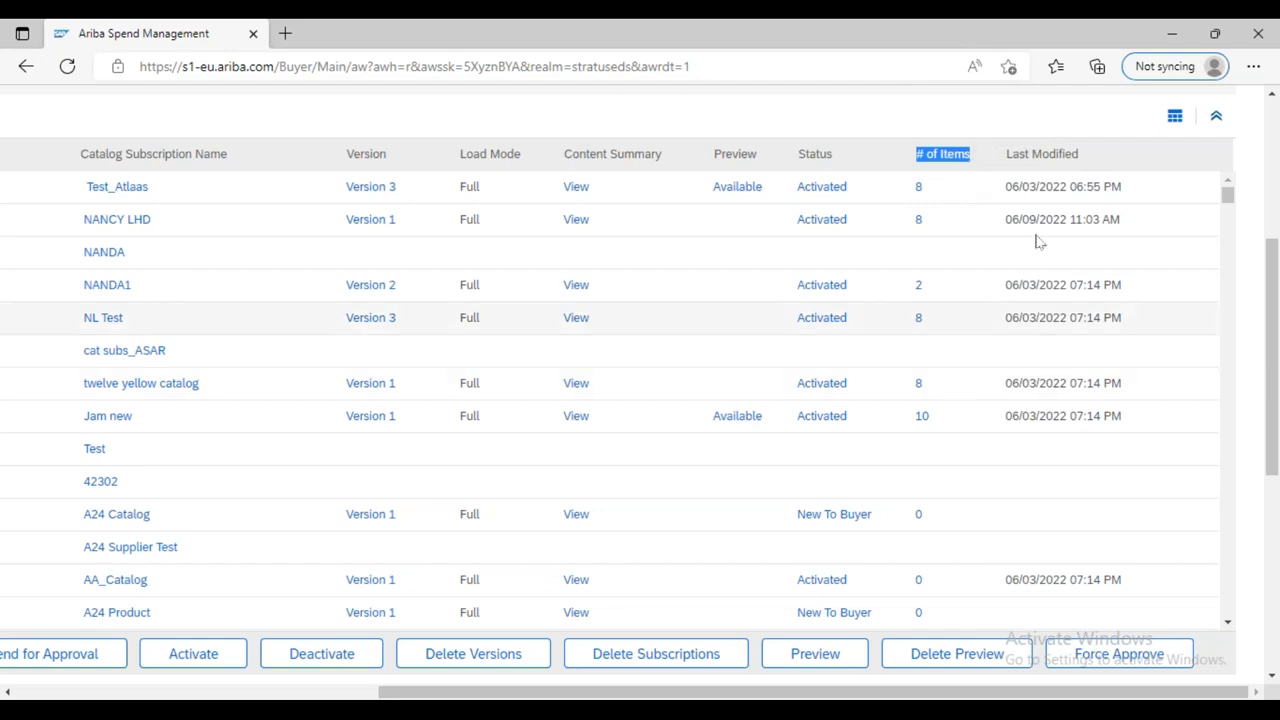
drag(1006, 150, 1078, 155)
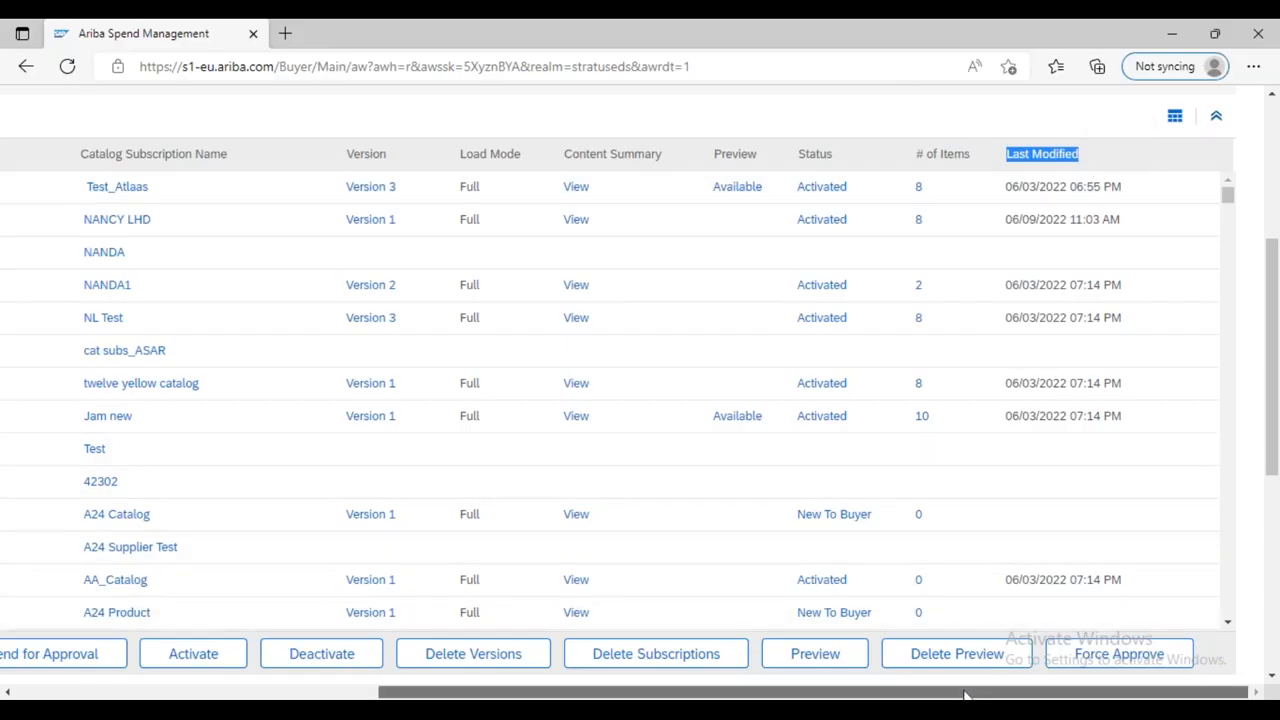
drag(967, 693, 892, 695)
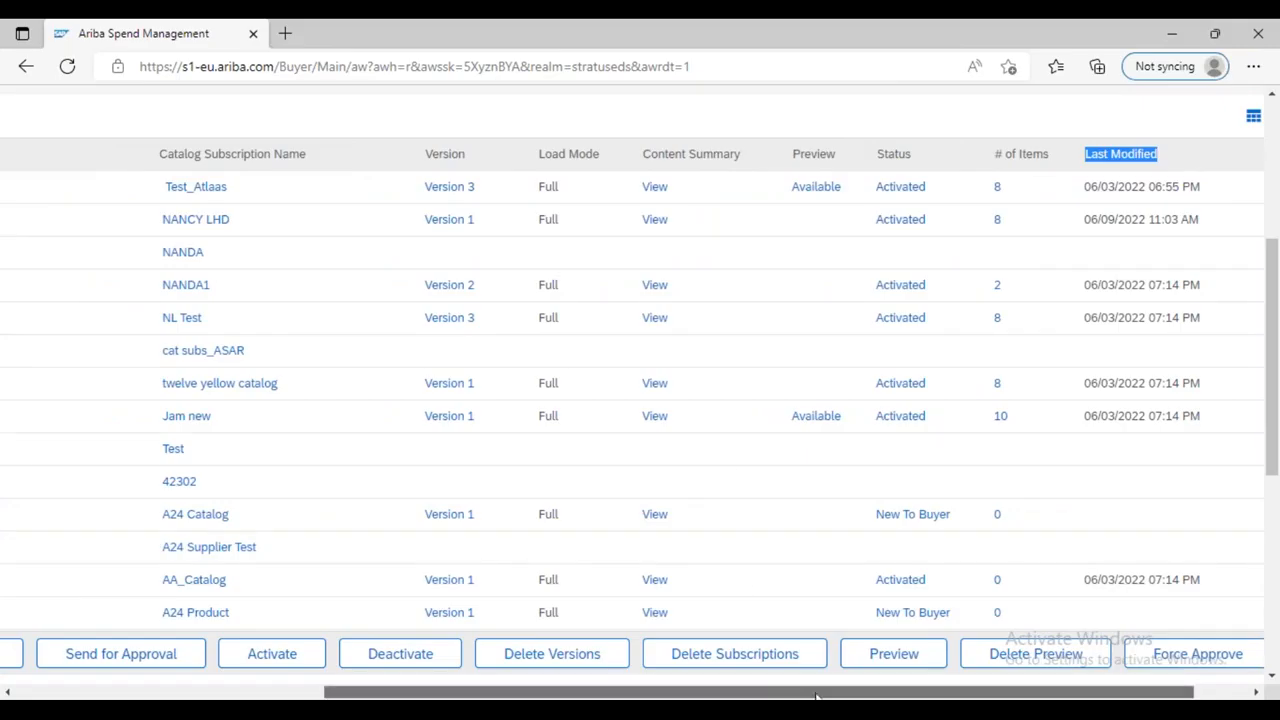
drag(815, 695, 579, 695)
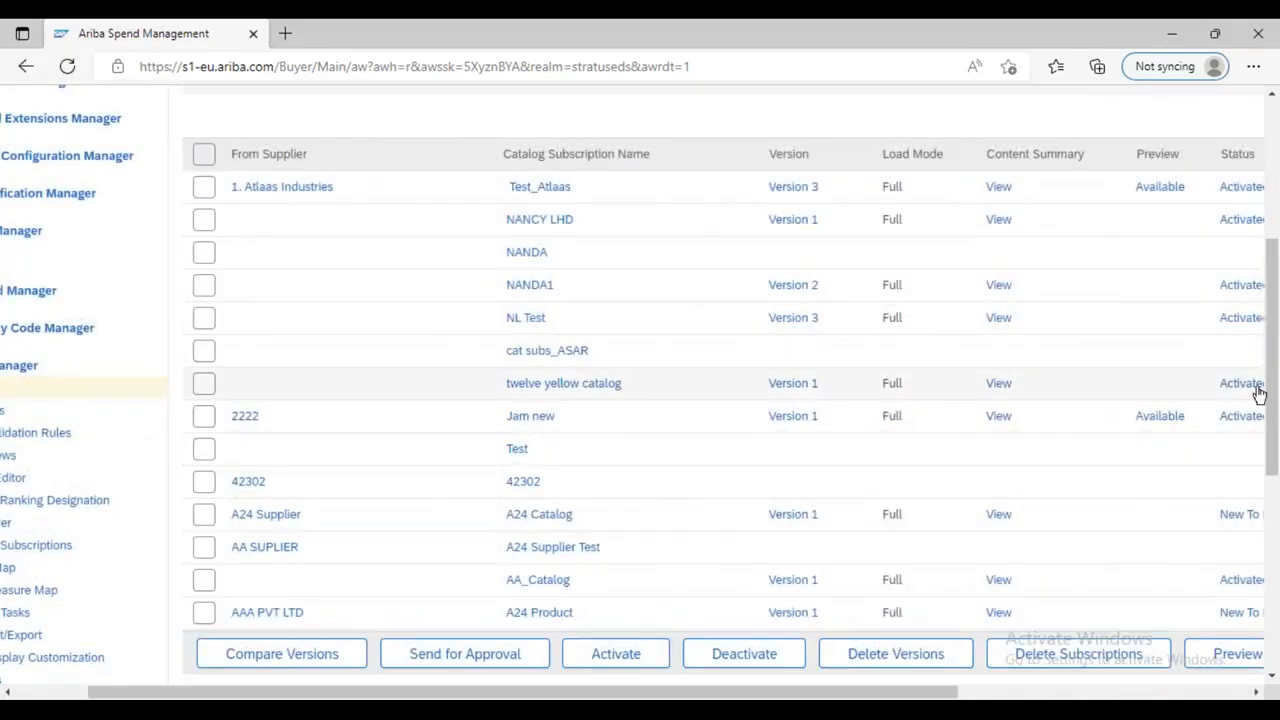
Review the actions available for catalog versions below the table, from Compare Versions and Send for Approval through to Force Approve.
scroll(258, 510, down, 2)
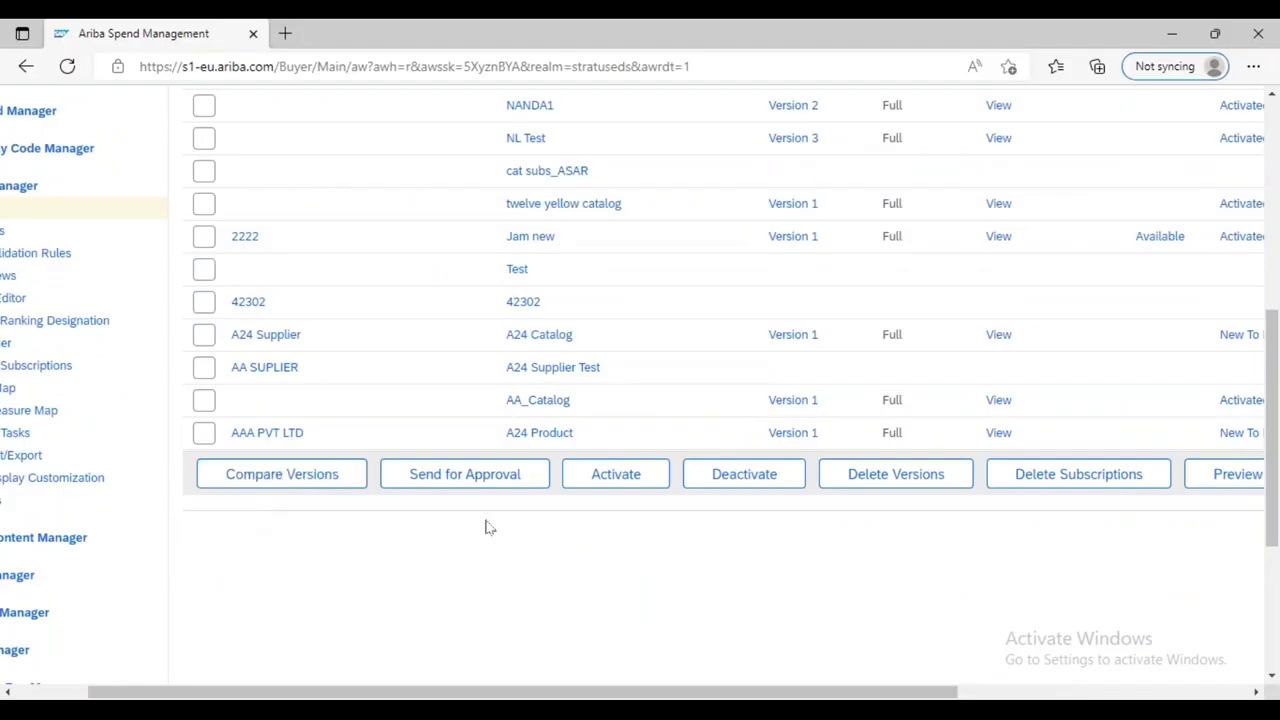
scroll(489, 527, up, 2)
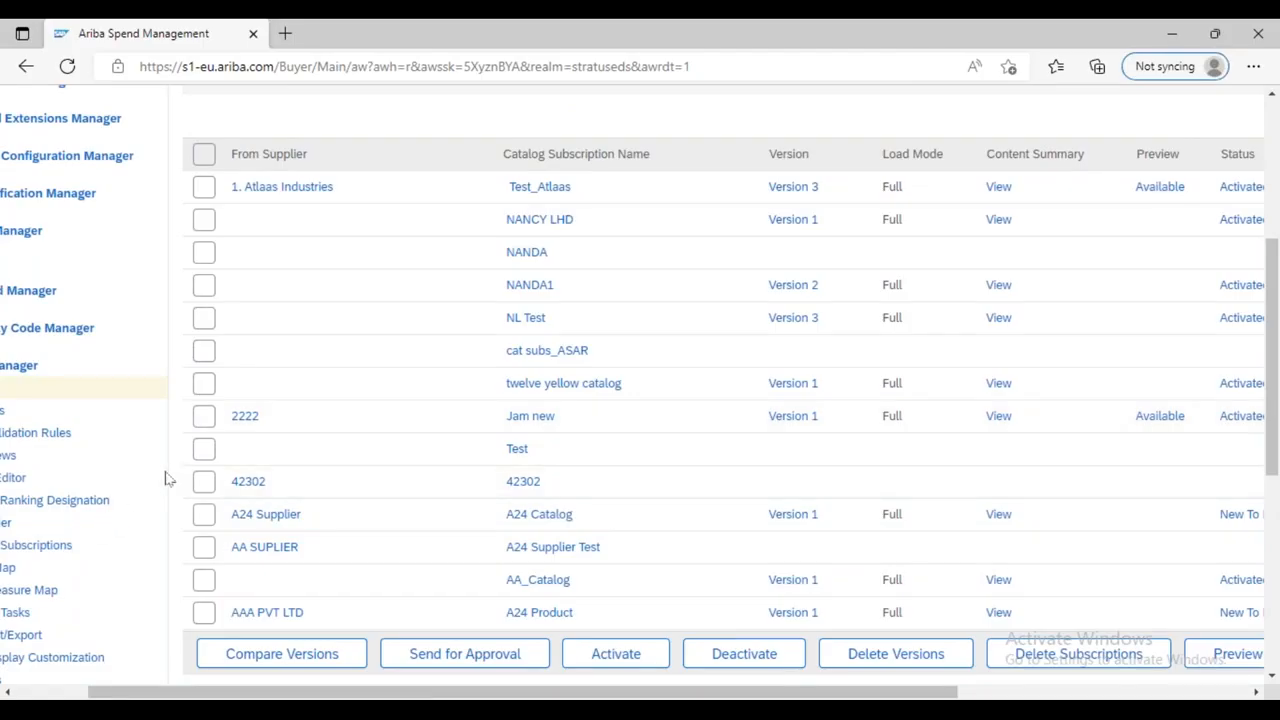
scroll(168, 480, down, 3)
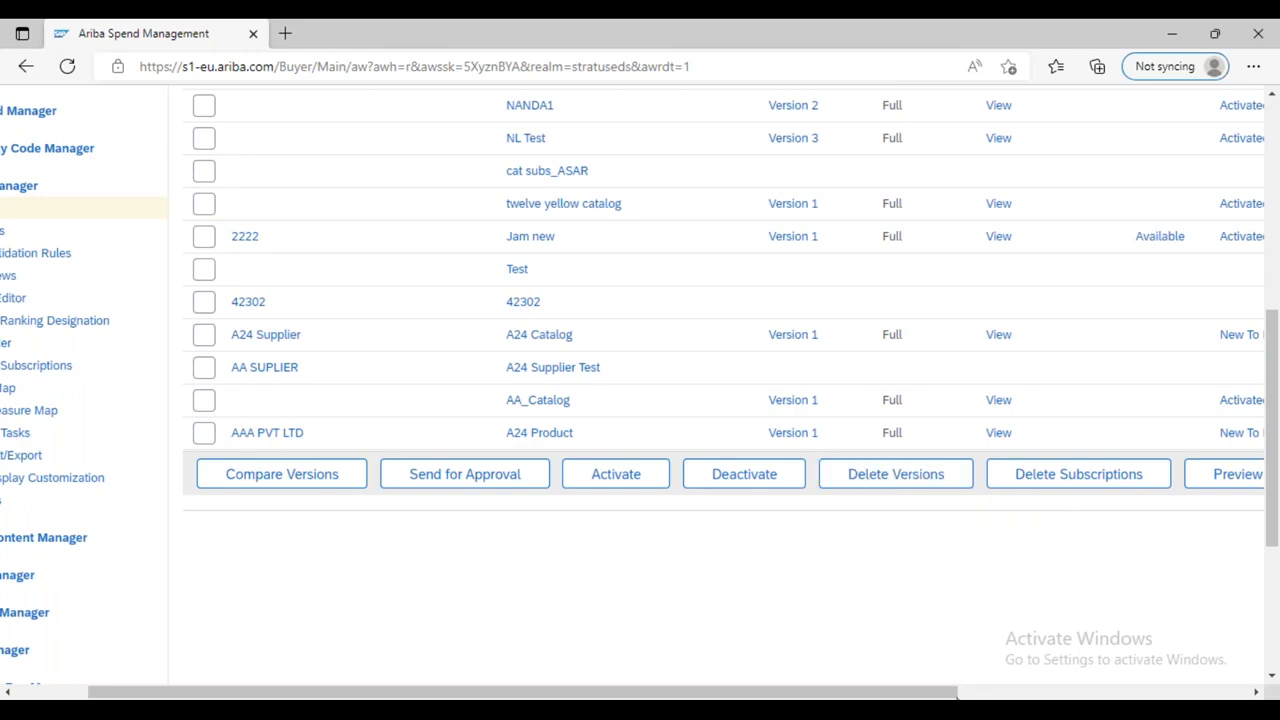
drag(948, 692, 1238, 685)
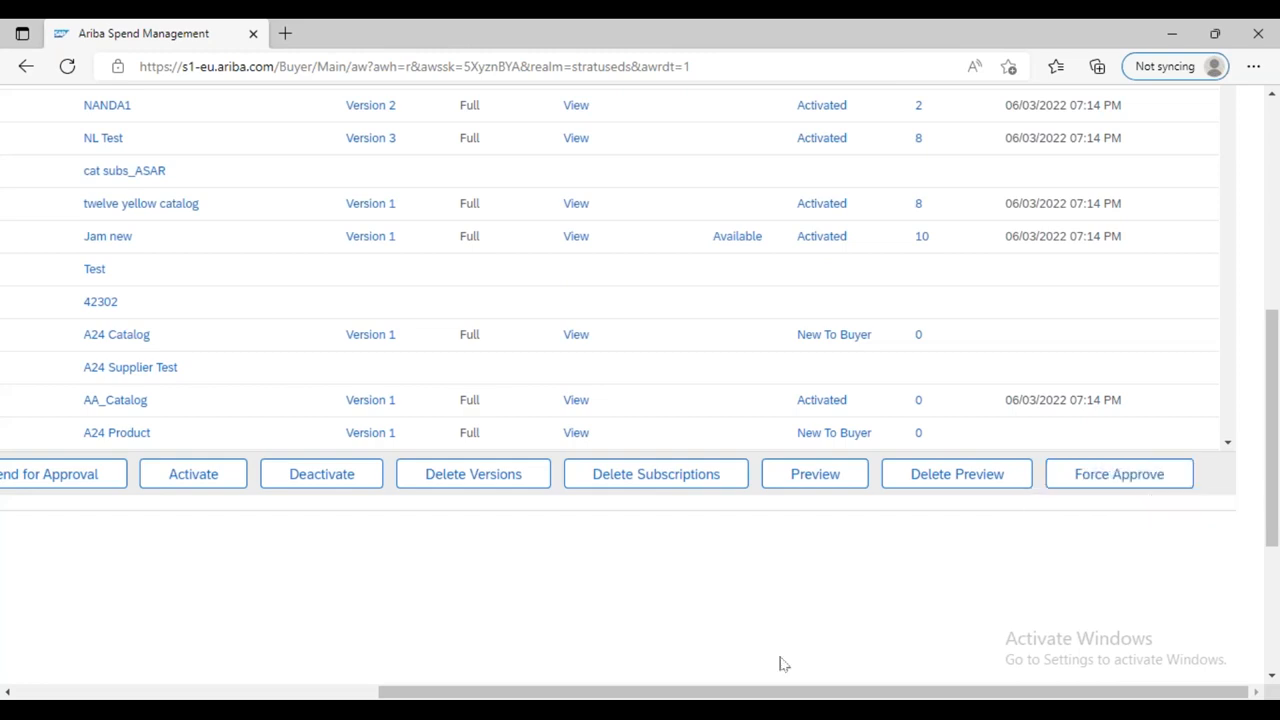
mouse_move(578, 692)
mouse_down()
mouse_move(310, 692)
mouse_move(576, 692)
mouse_up()
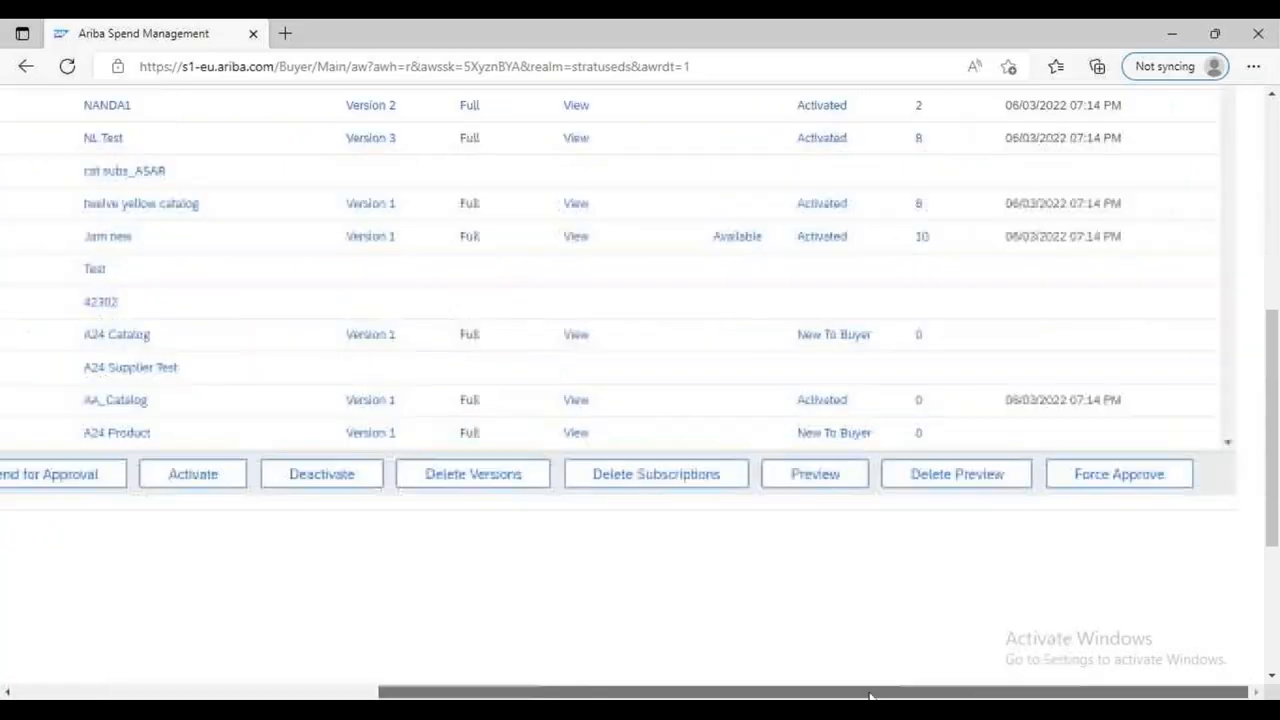
Review the Import New Catalog option above the catalog table and return to the catalog rows.
scroll(1276, 515, up, 4)
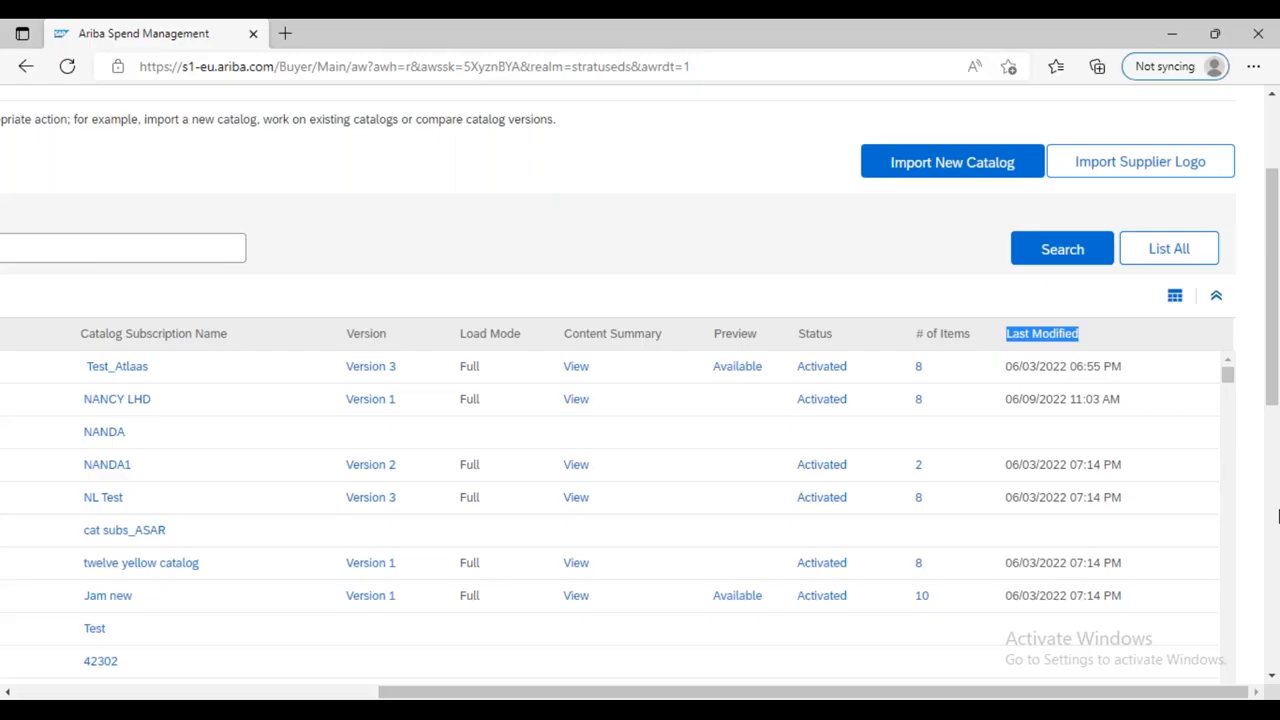
click(940, 172)
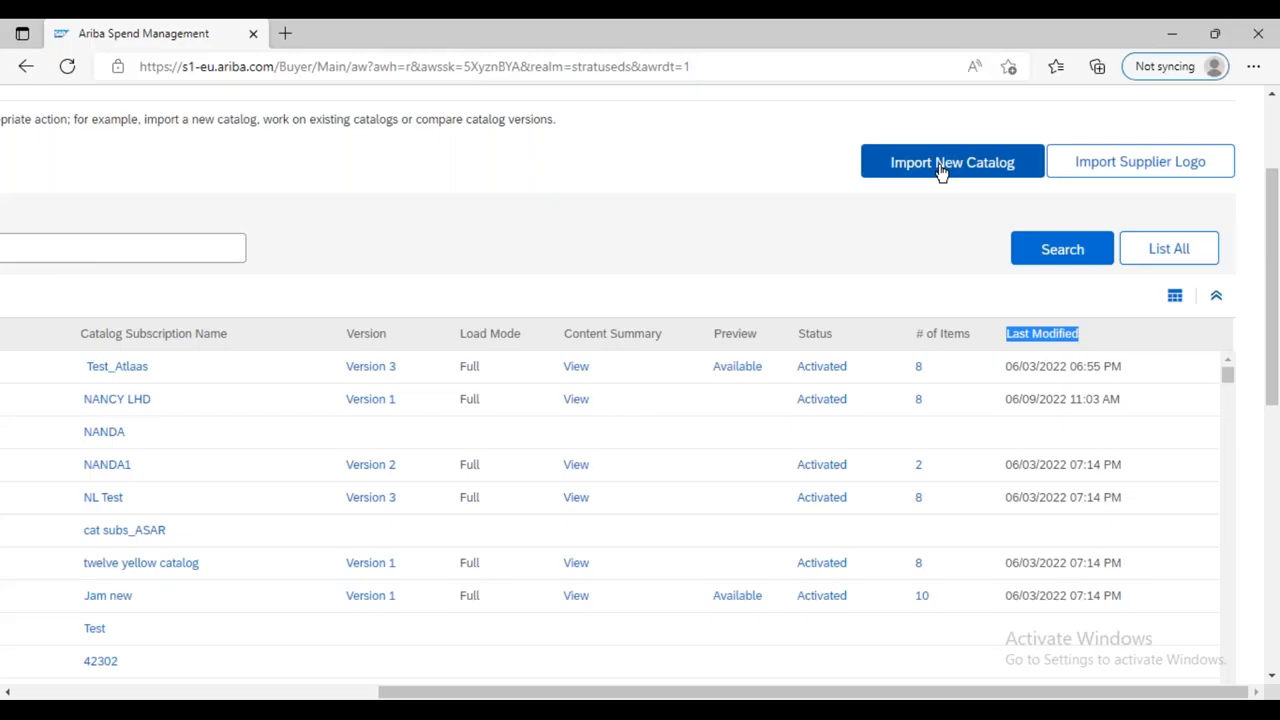
scroll(1277, 350, down, 1)
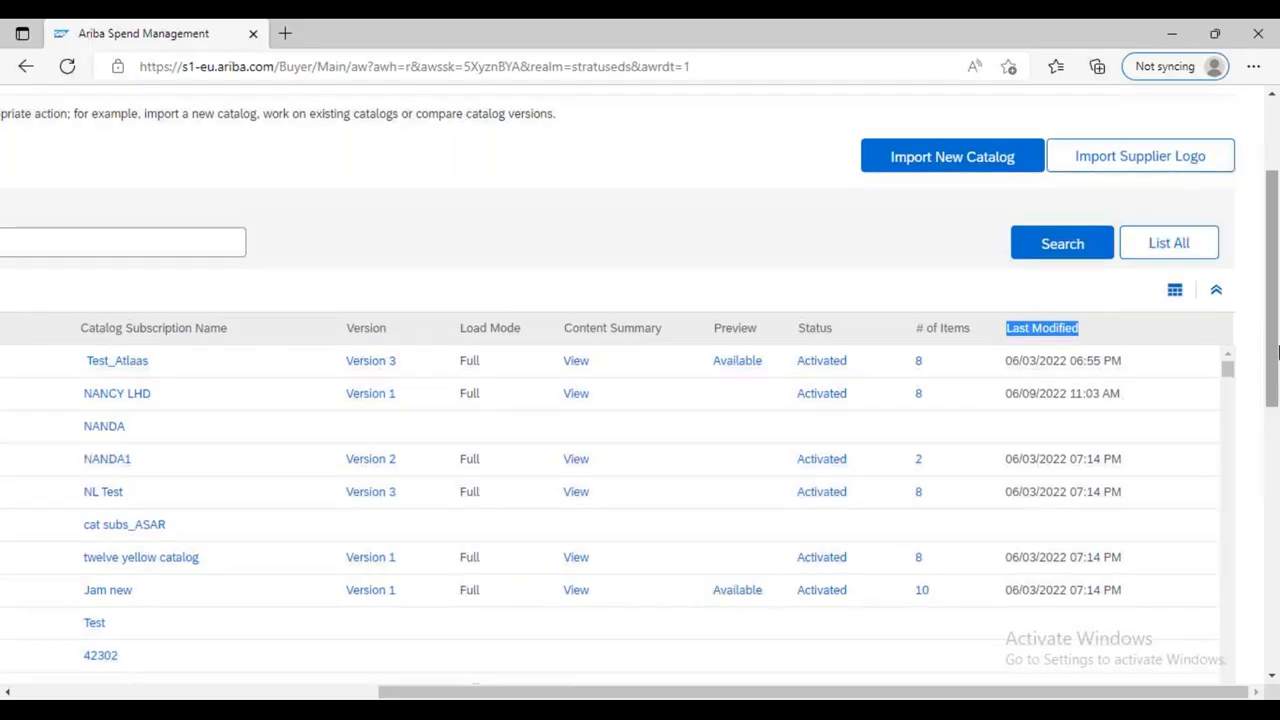
scroll(1277, 350, down, 3)
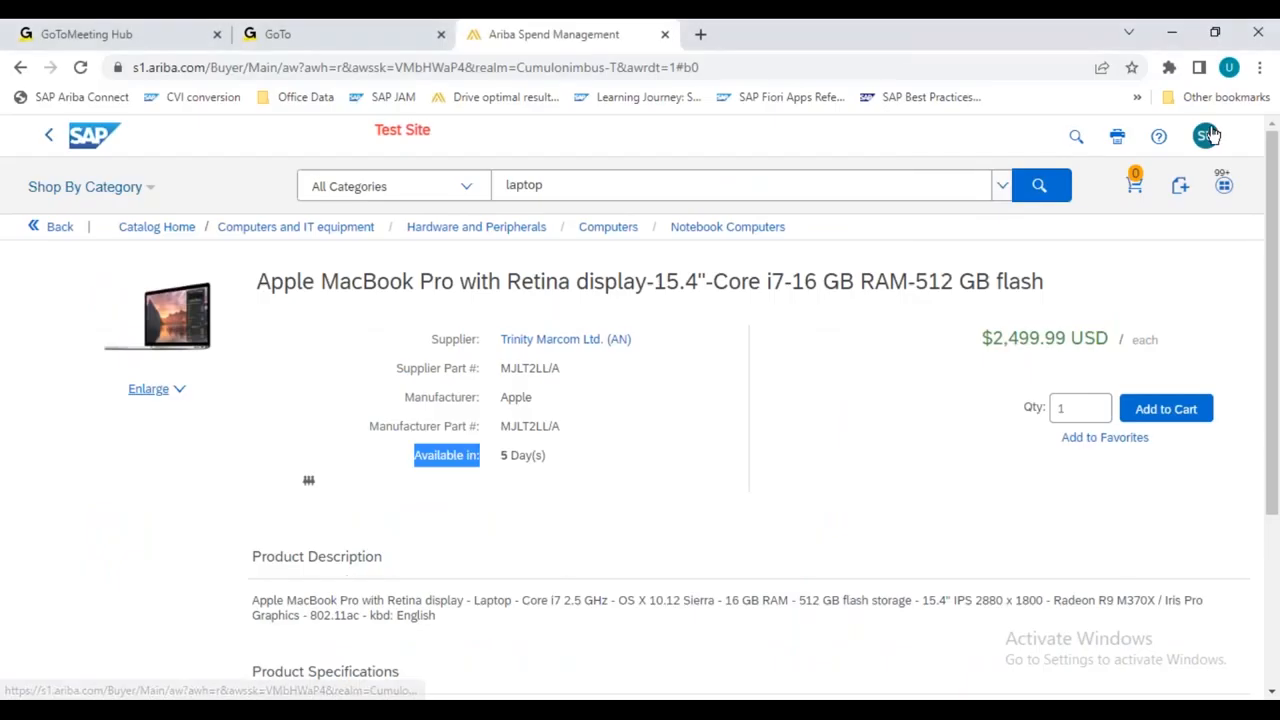
Switch to the Test Site window showing the MacBook Pro and log out of the buyer account.
click(1205, 135)
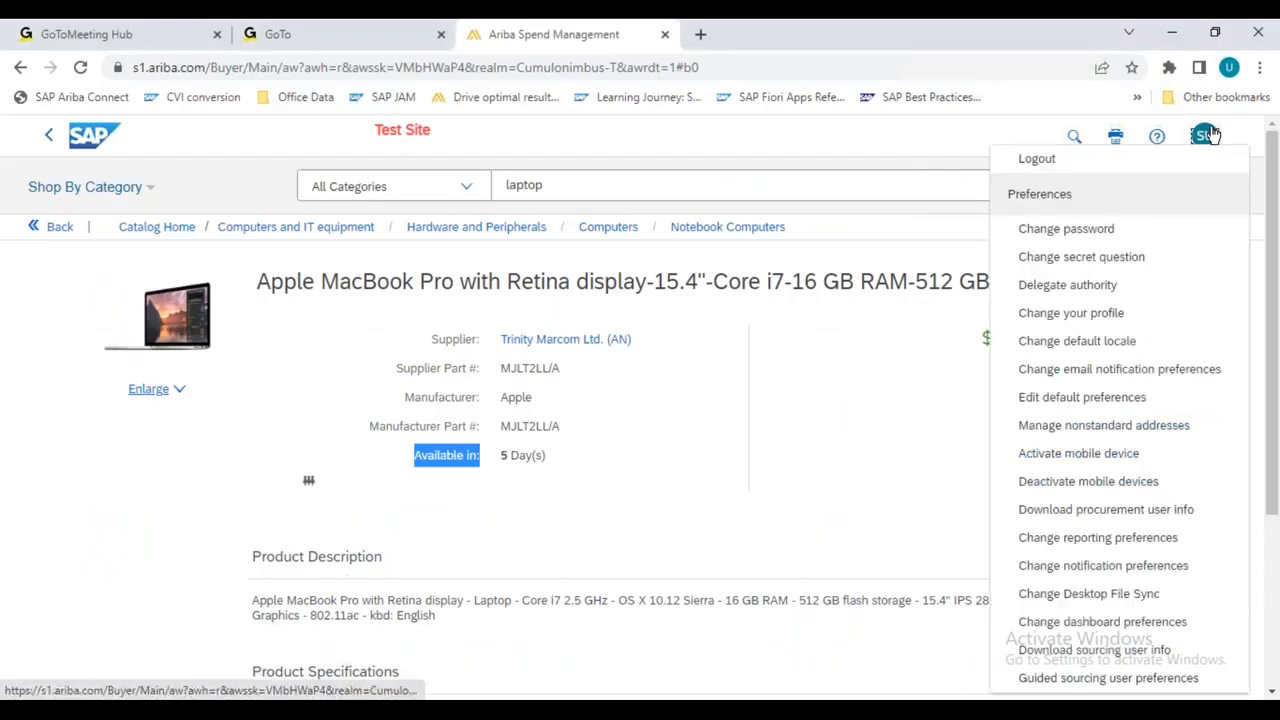
click(1032, 160)
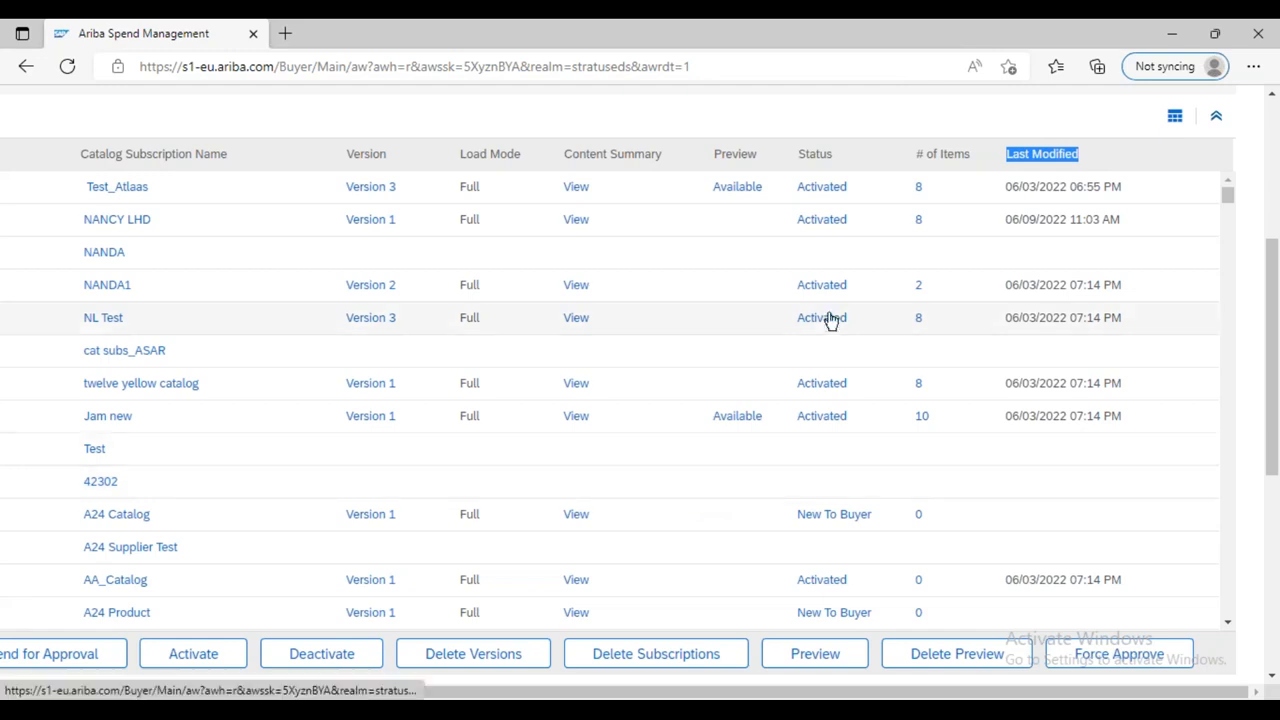
Look through further catalog subscriptions in the Ariba administration window, comparing their statuses, item counts and last modified dates.
scroll(830, 320, down, 5)
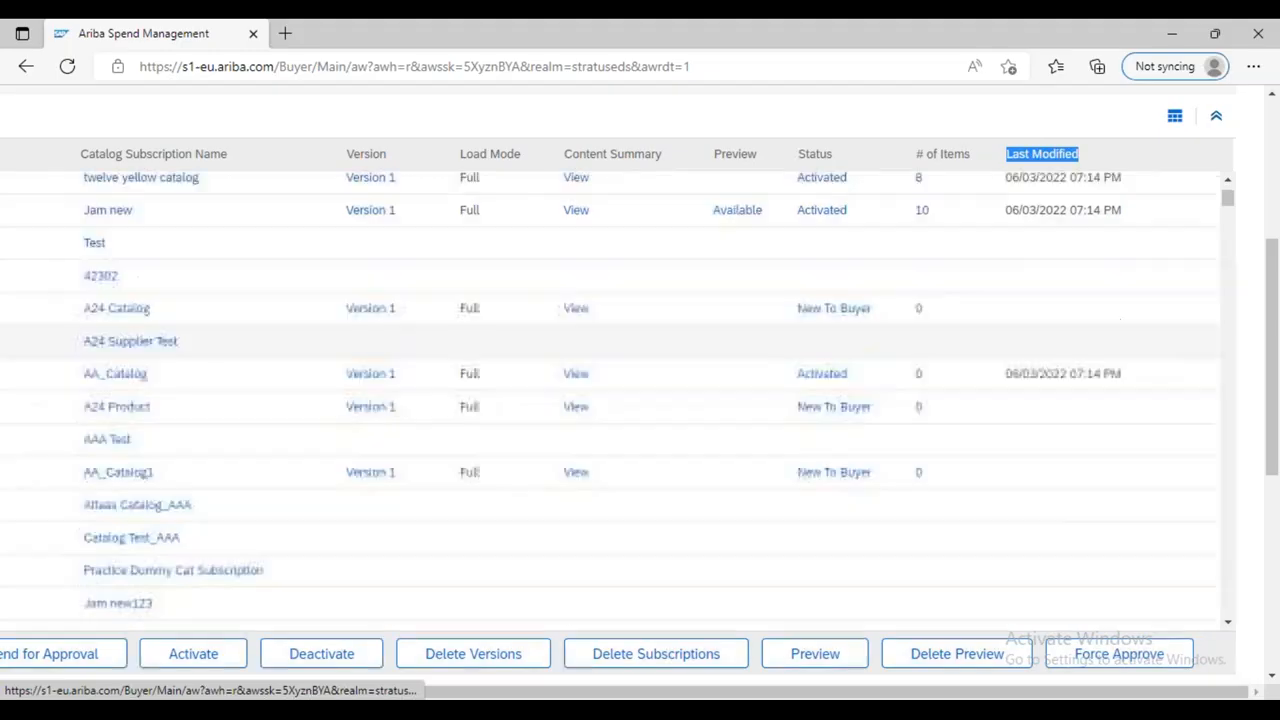
scroll(855, 443, down, 3)
scroll(855, 443, down, 3)
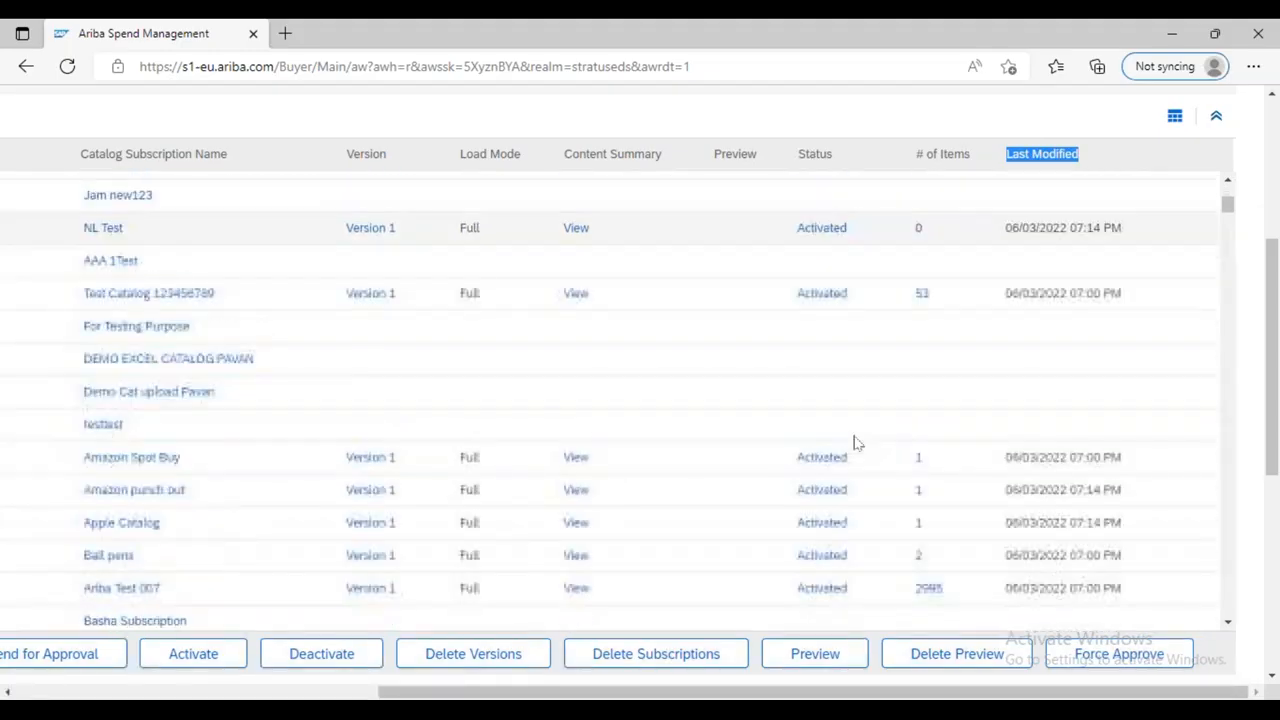
scroll(855, 443, down, 3)
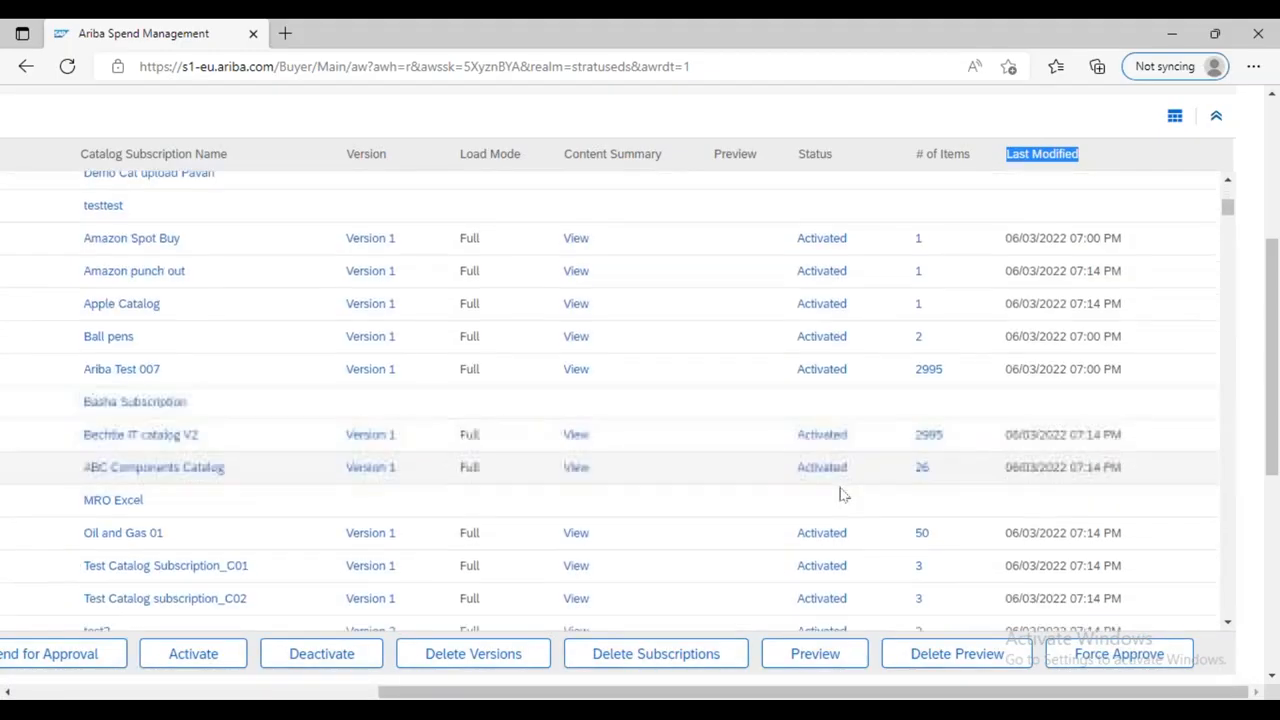
scroll(840, 491, down, 3)
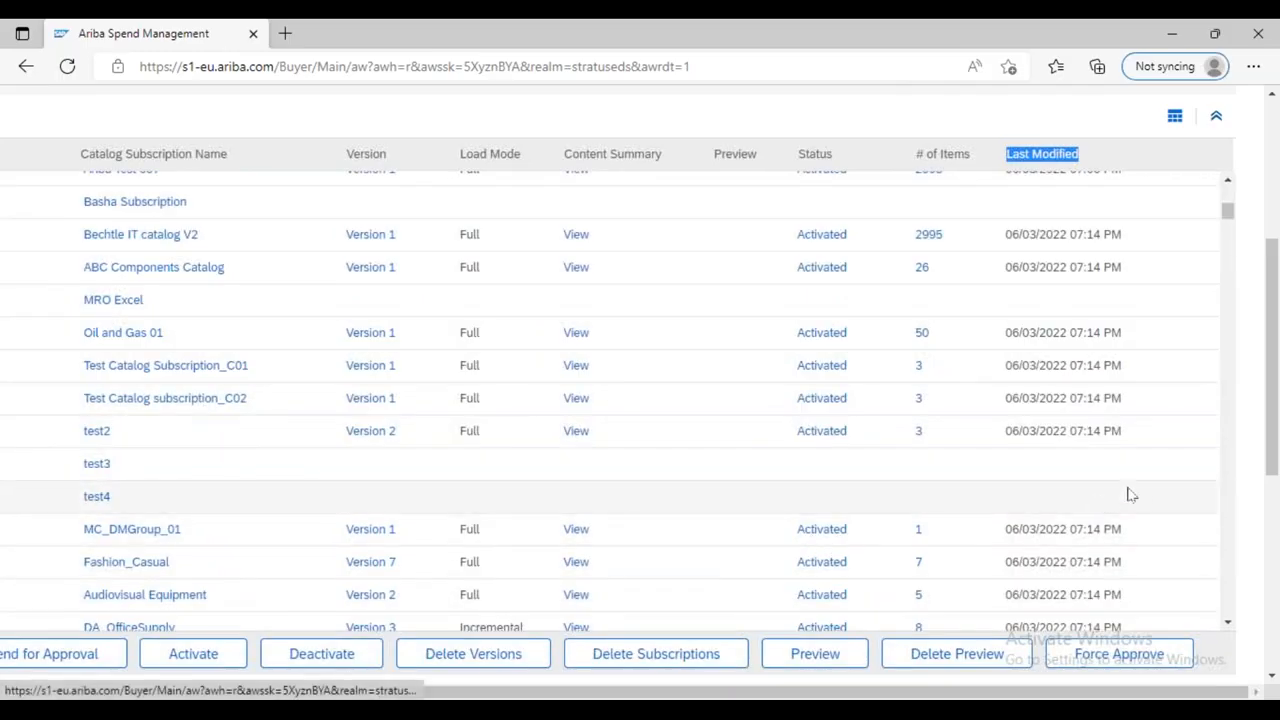
double_click(1013, 234)
drag(1018, 234, 1103, 610)
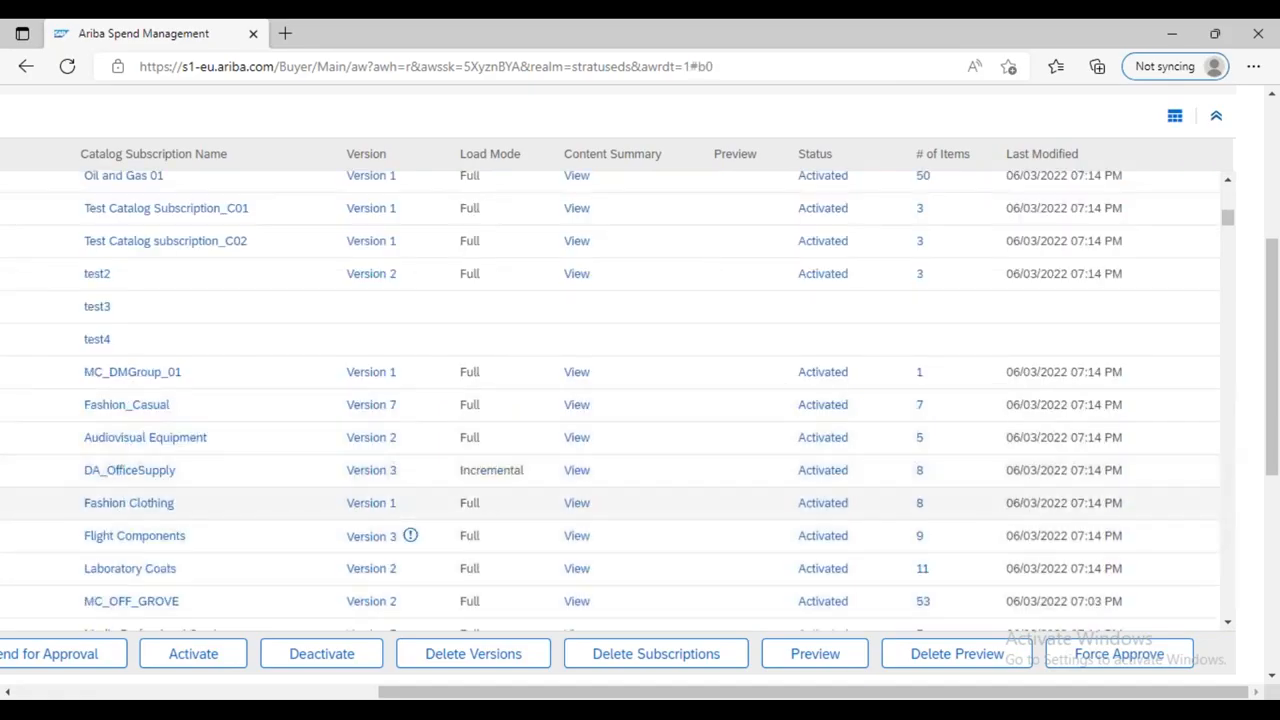
drag(1276, 432, 1272, 308)
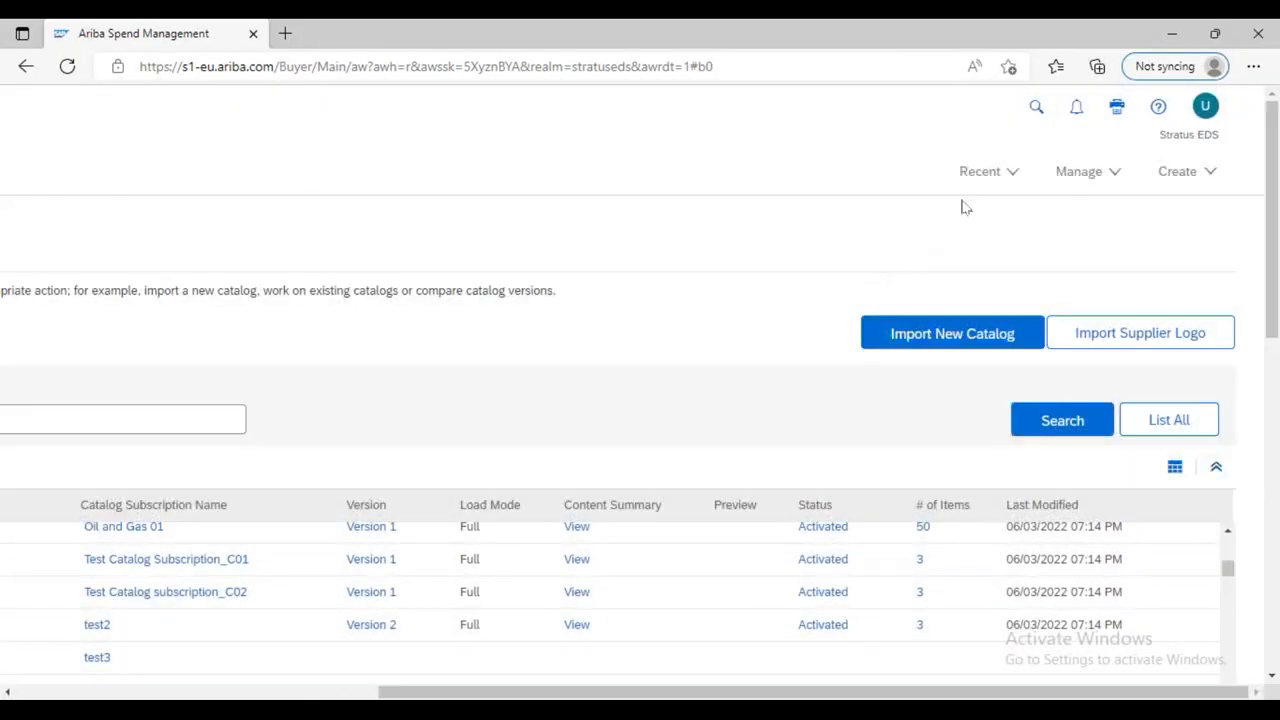
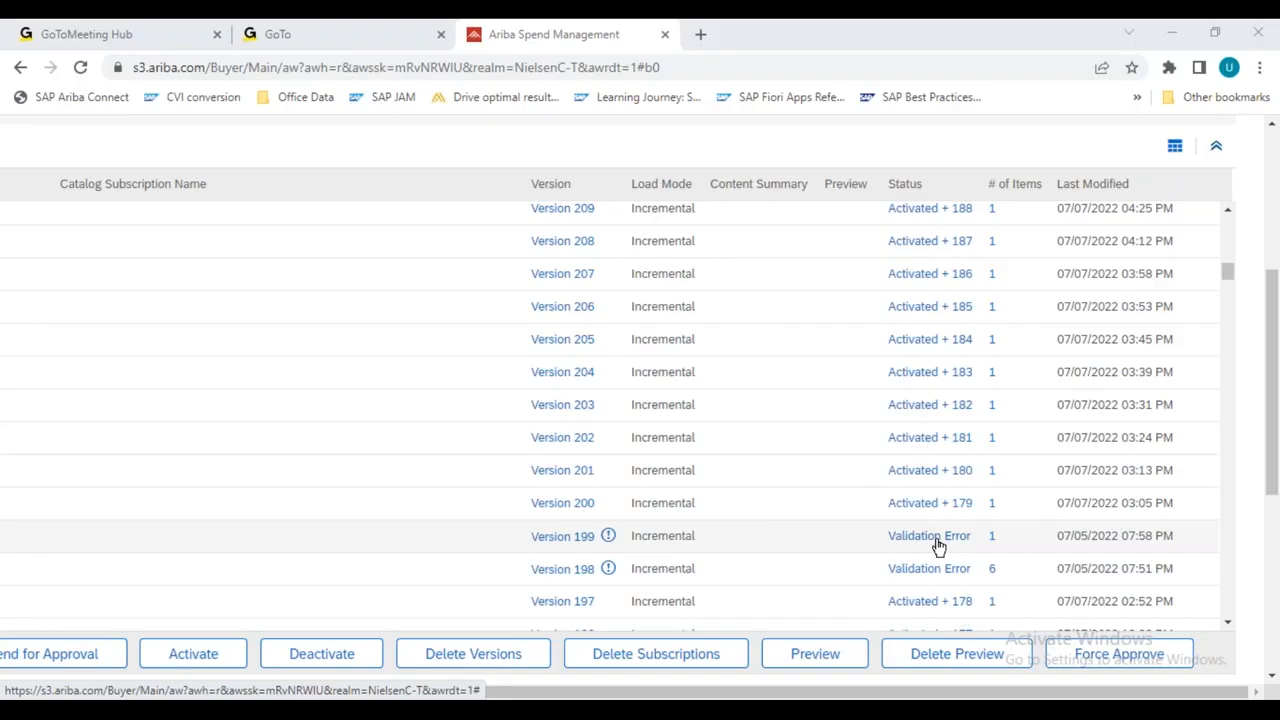
Open the Validation Error status of Version 199 in the NielsenC test site's catalog list and review its history.
key(ctrl)
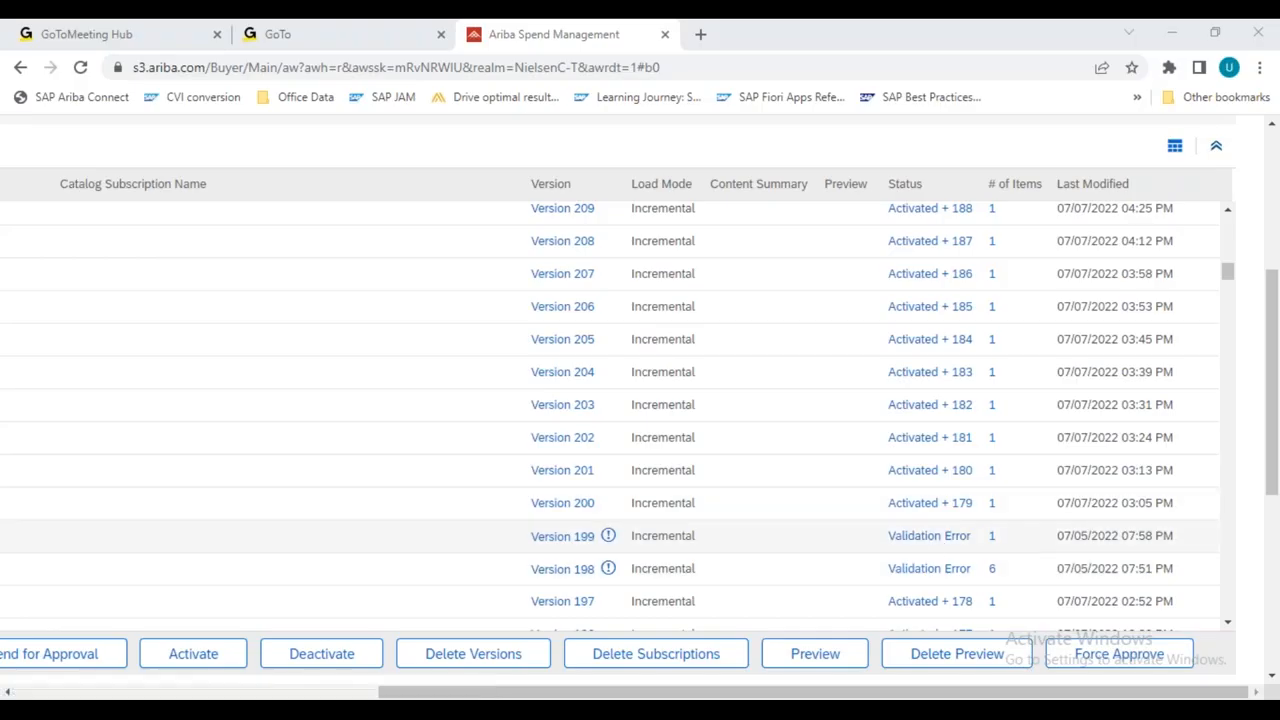
click(941, 541)
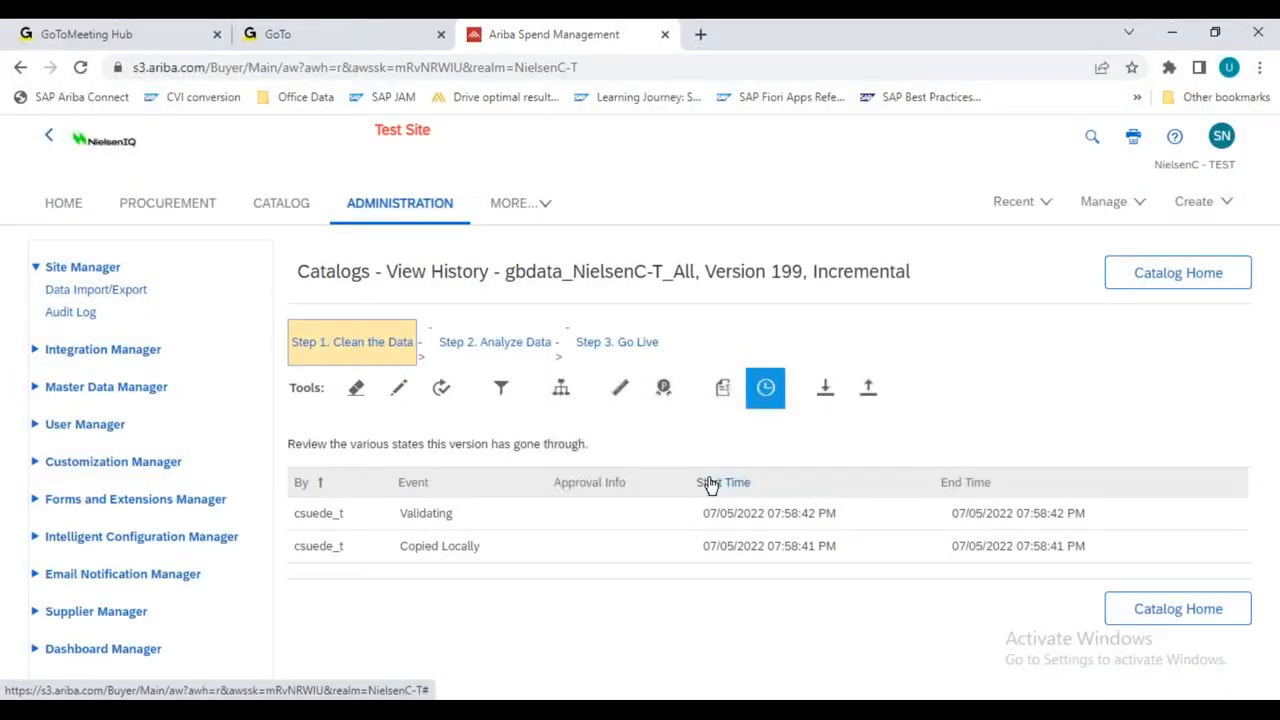
scroll(1258, 388, up, 1)
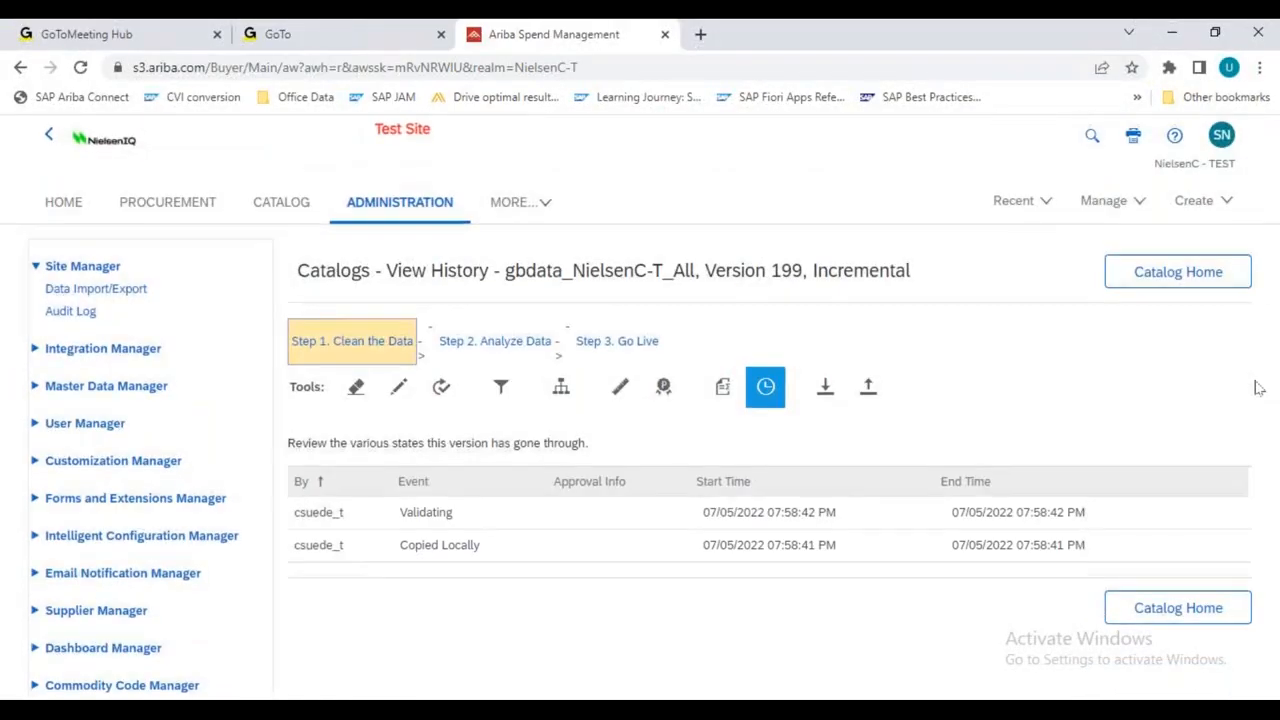
scroll(1258, 388, down, 1)
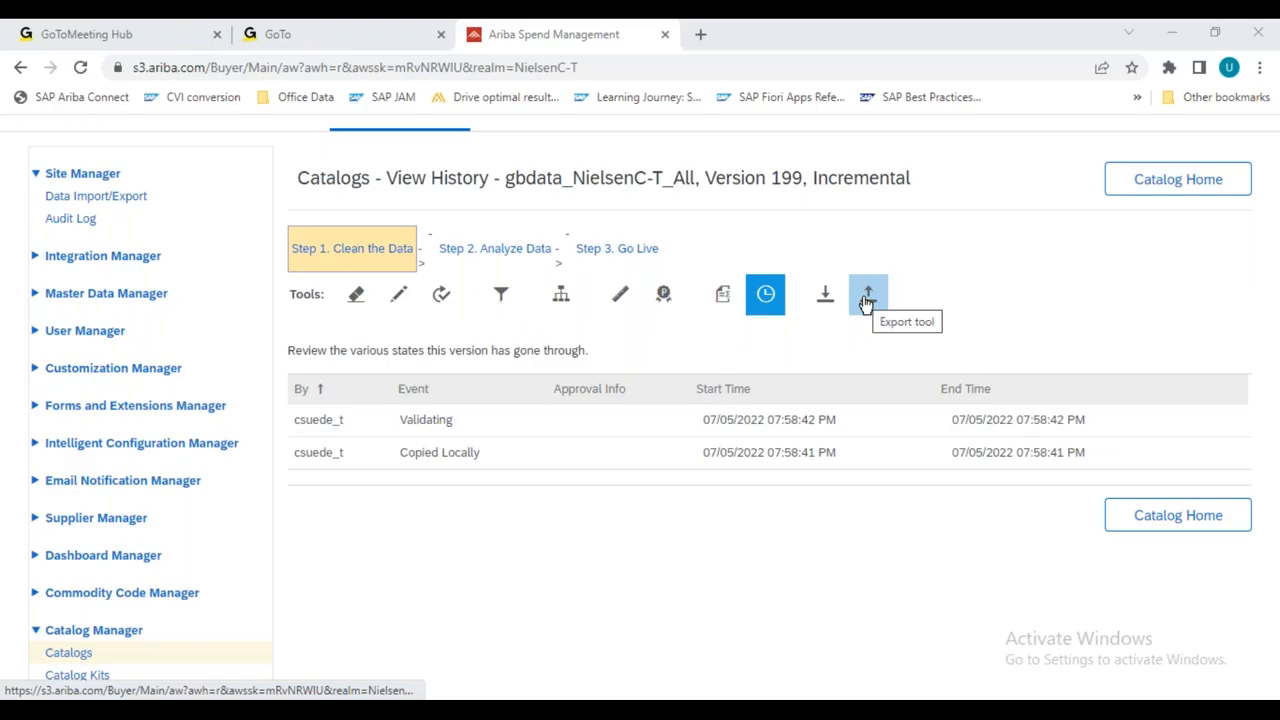
Open the View Errors tool for Version 199 and examine the severity summary and the error description in the Summarized View.
click(357, 303)
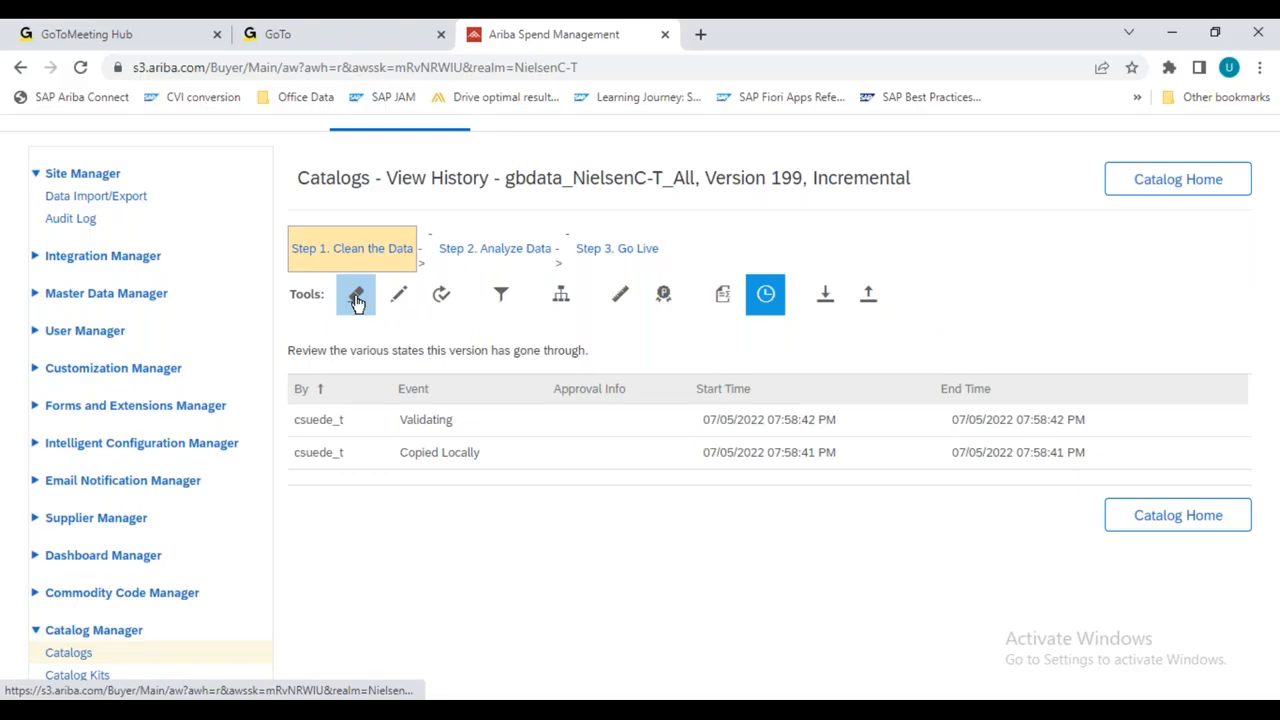
click(357, 303)
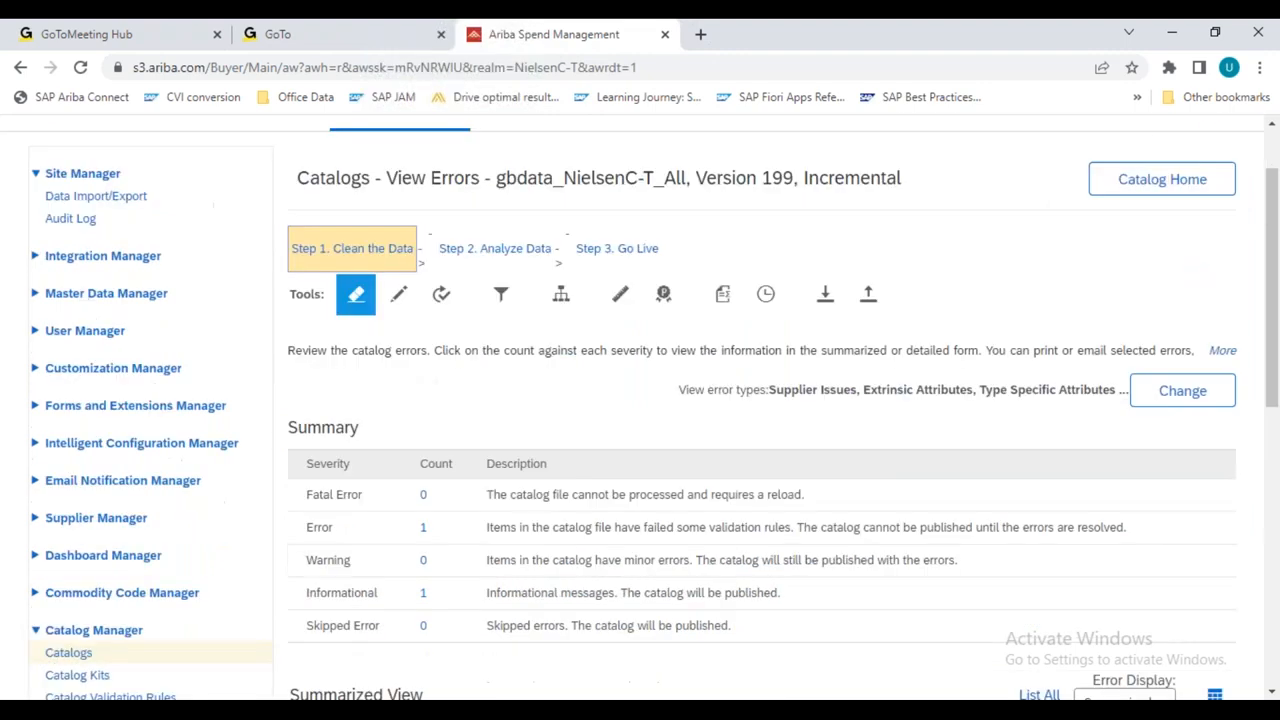
scroll(655, 410, down, 2)
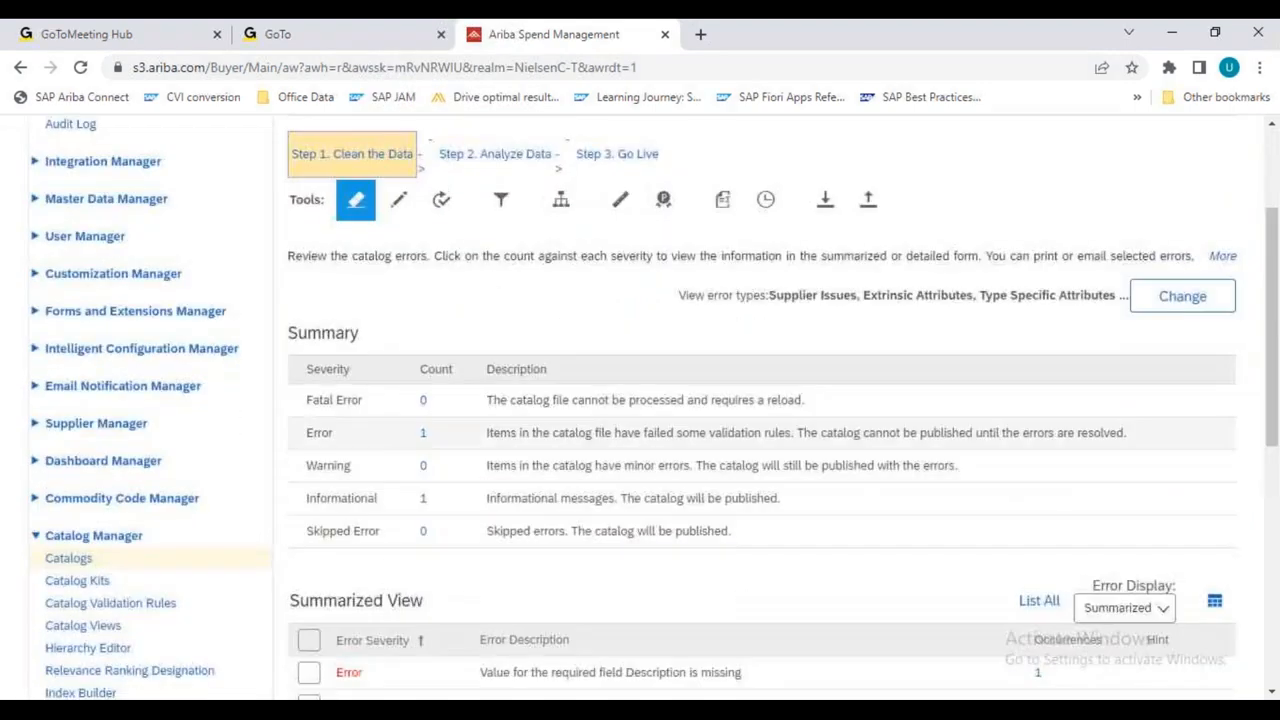
scroll(612, 482, down, 1)
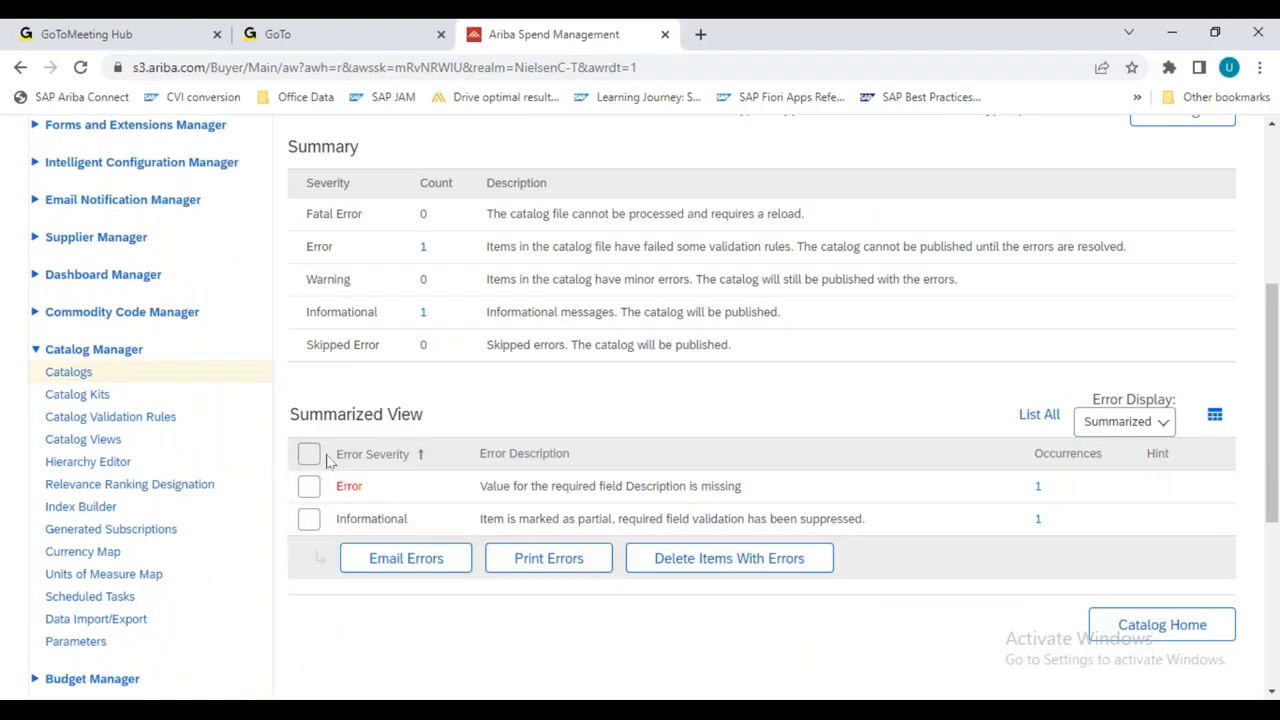
drag(289, 415, 419, 418)
drag(480, 486, 750, 499)
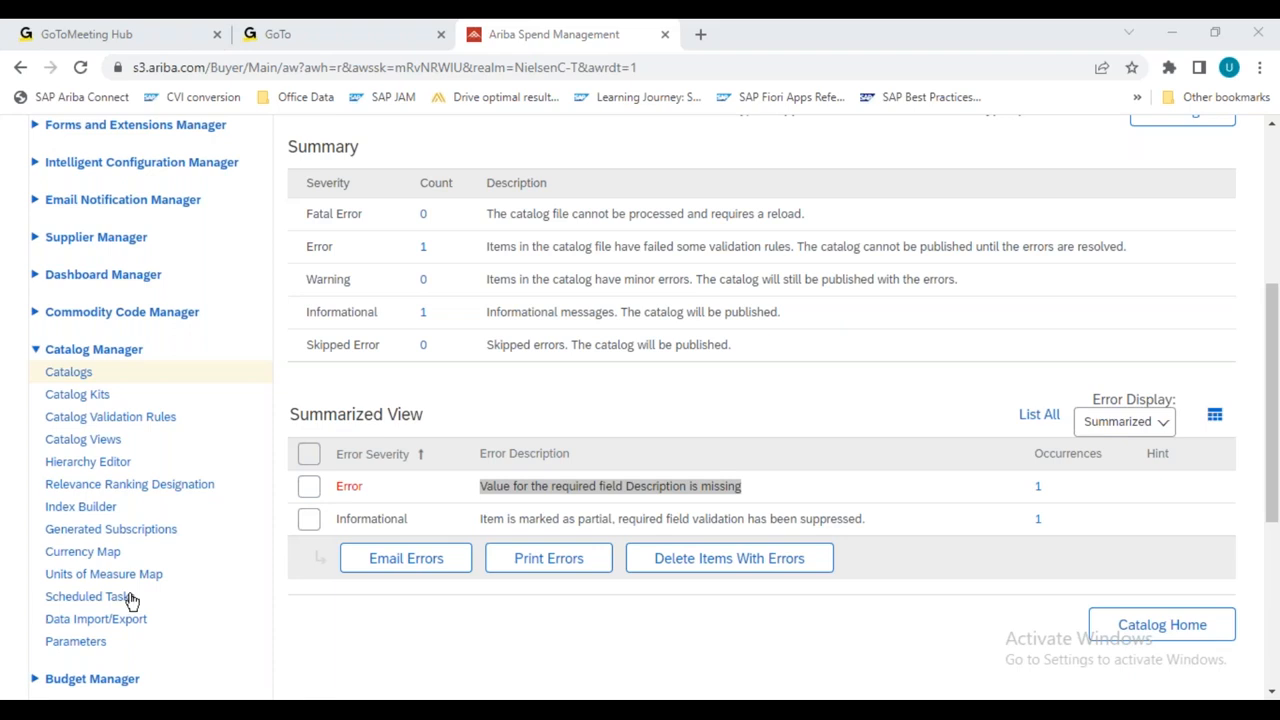
Select the Error entry about the missing required Description value and open the Email Errors form for it.
click(403, 566)
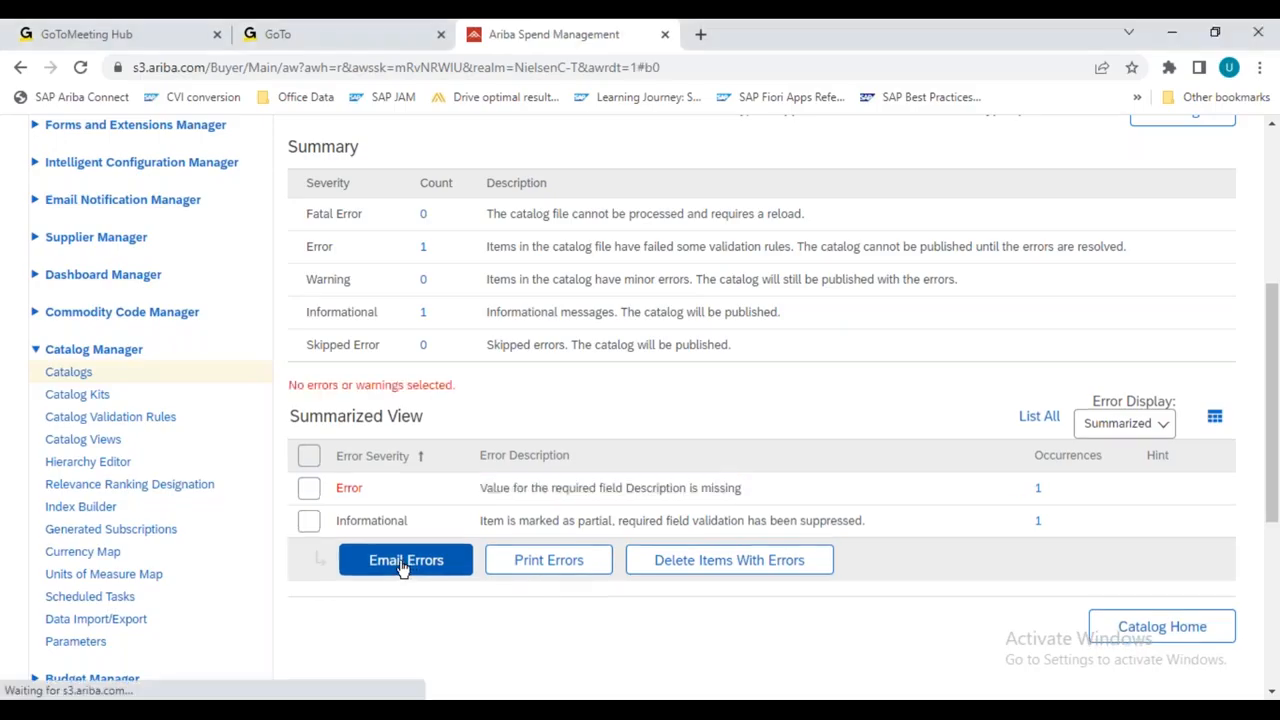
click(310, 488)
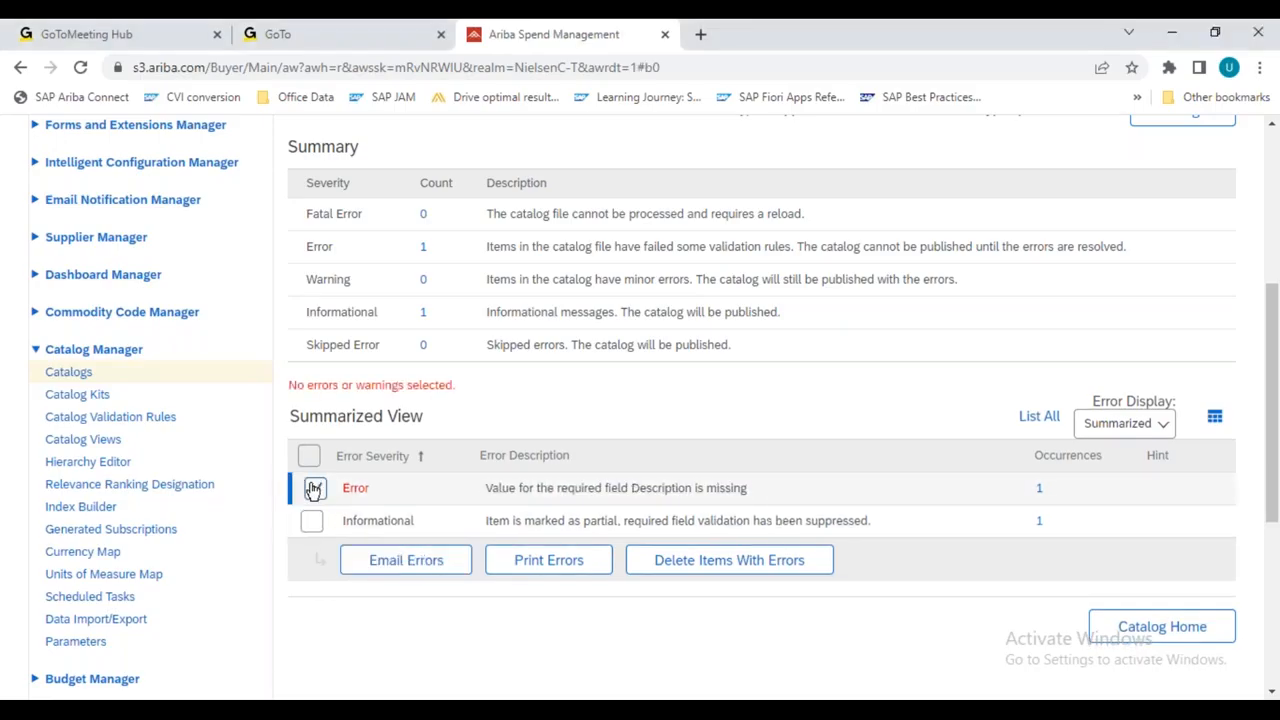
click(417, 570)
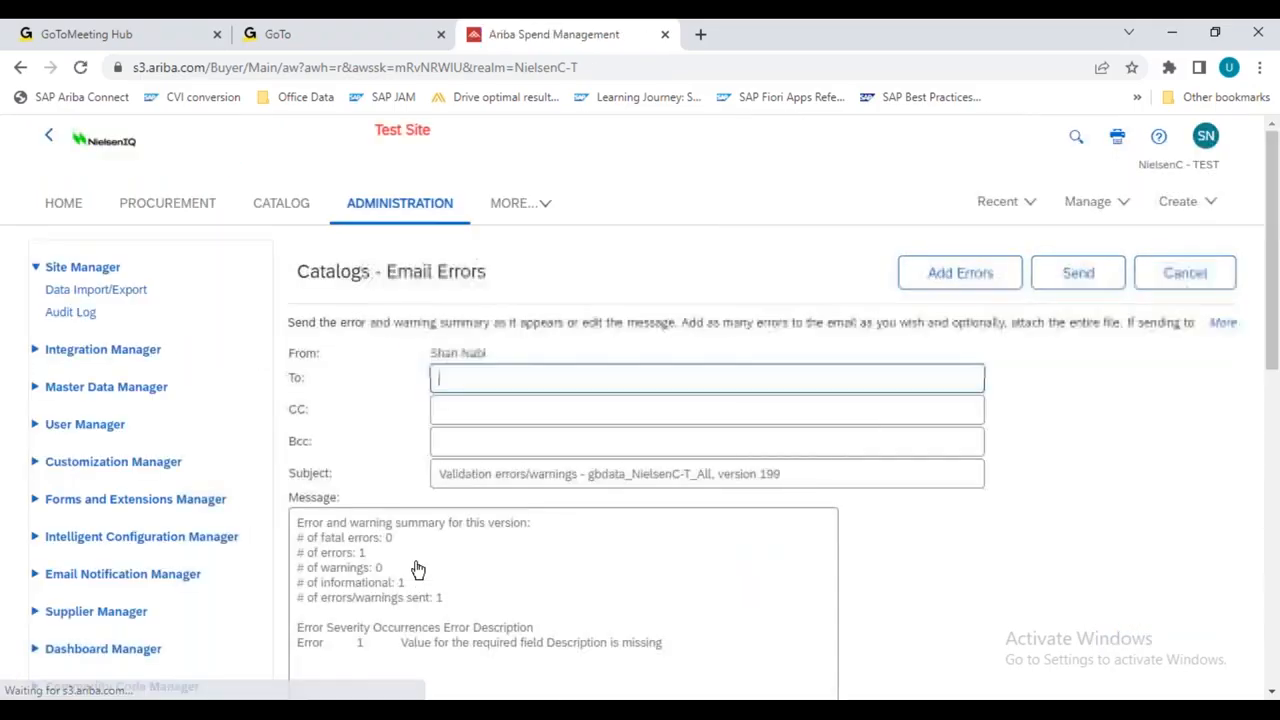
Review the Email Errors message and its attachment formats for Version 199, and return to the error summary without sending.
scroll(640, 407, down, 3)
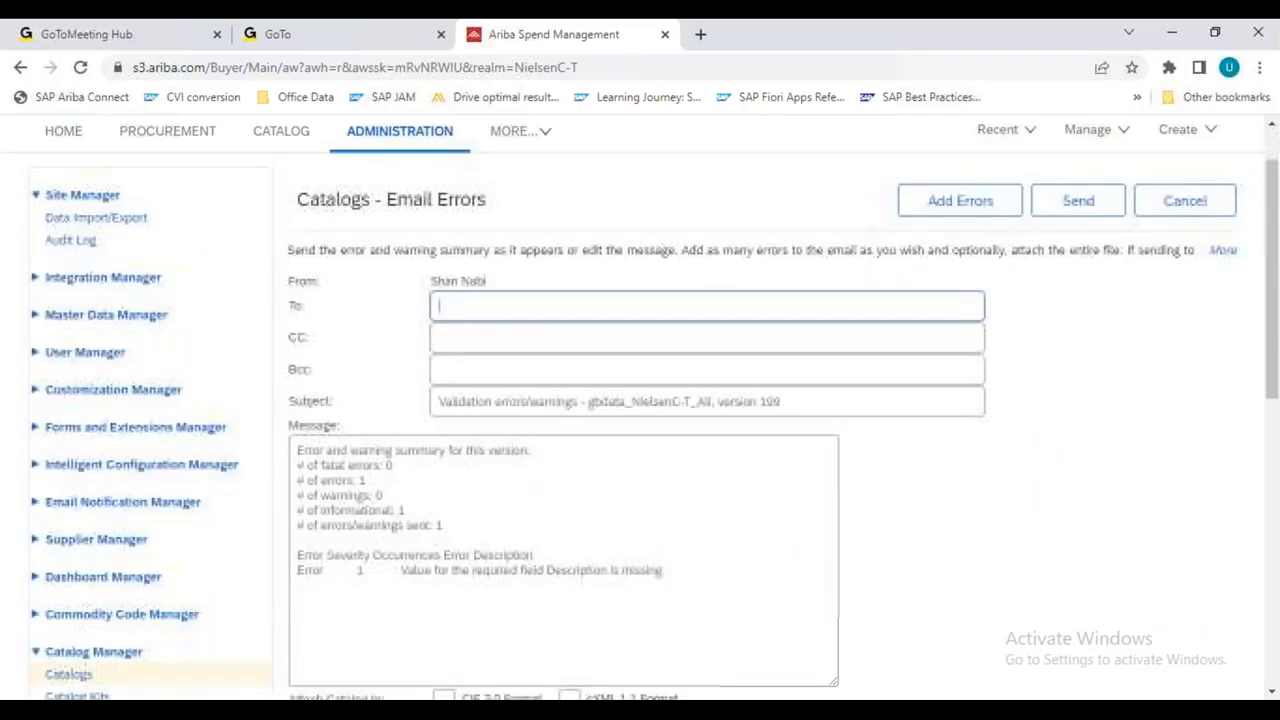
scroll(640, 407, up, 1)
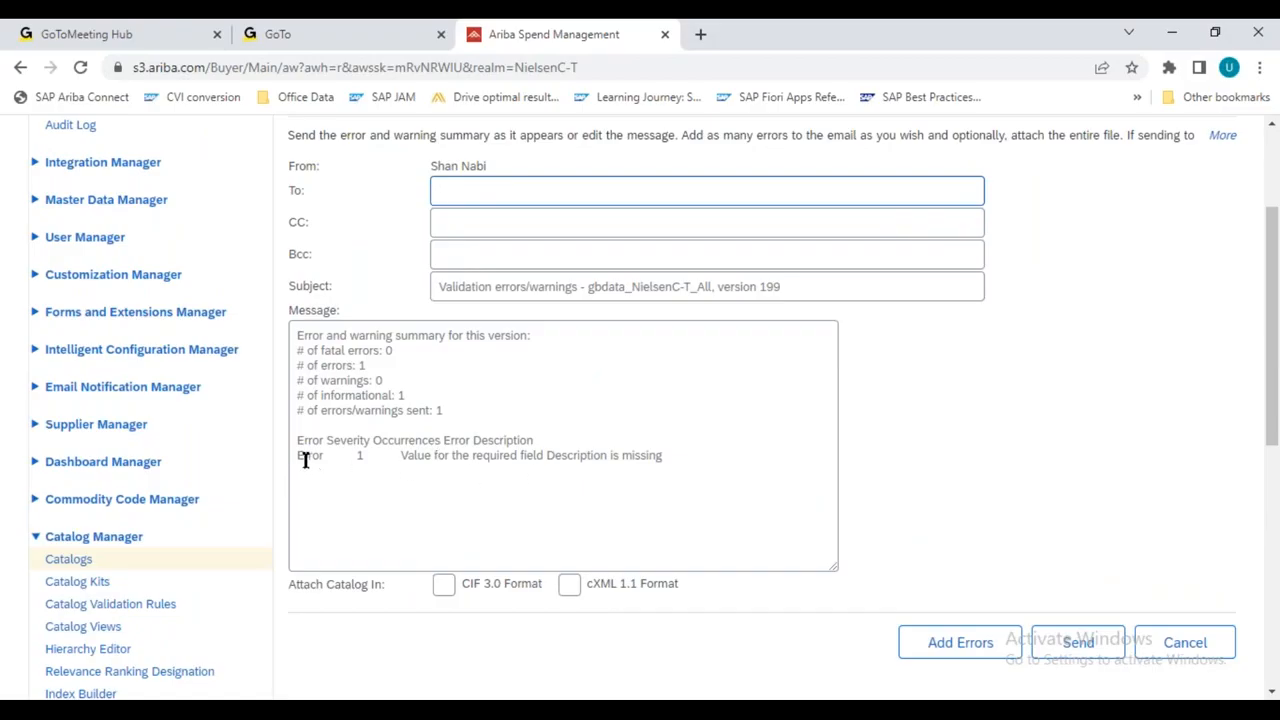
drag(304, 457, 671, 457)
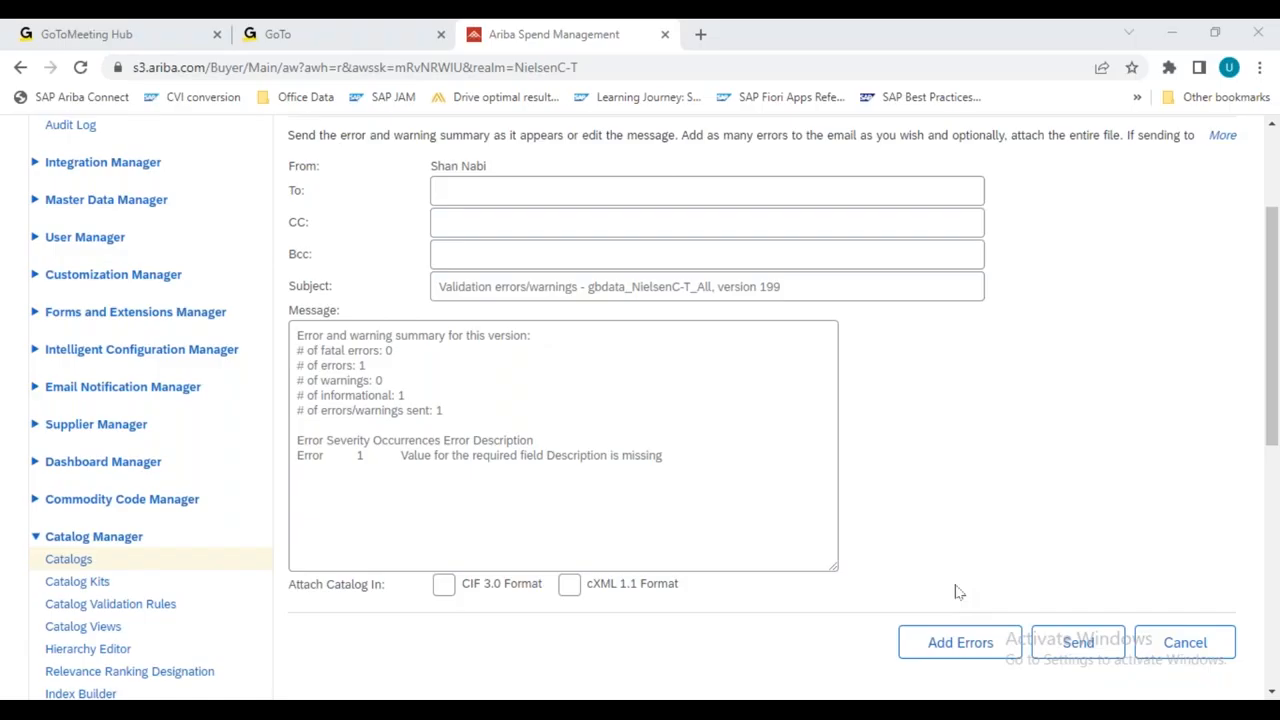
click(1169, 651)
click(1169, 651)
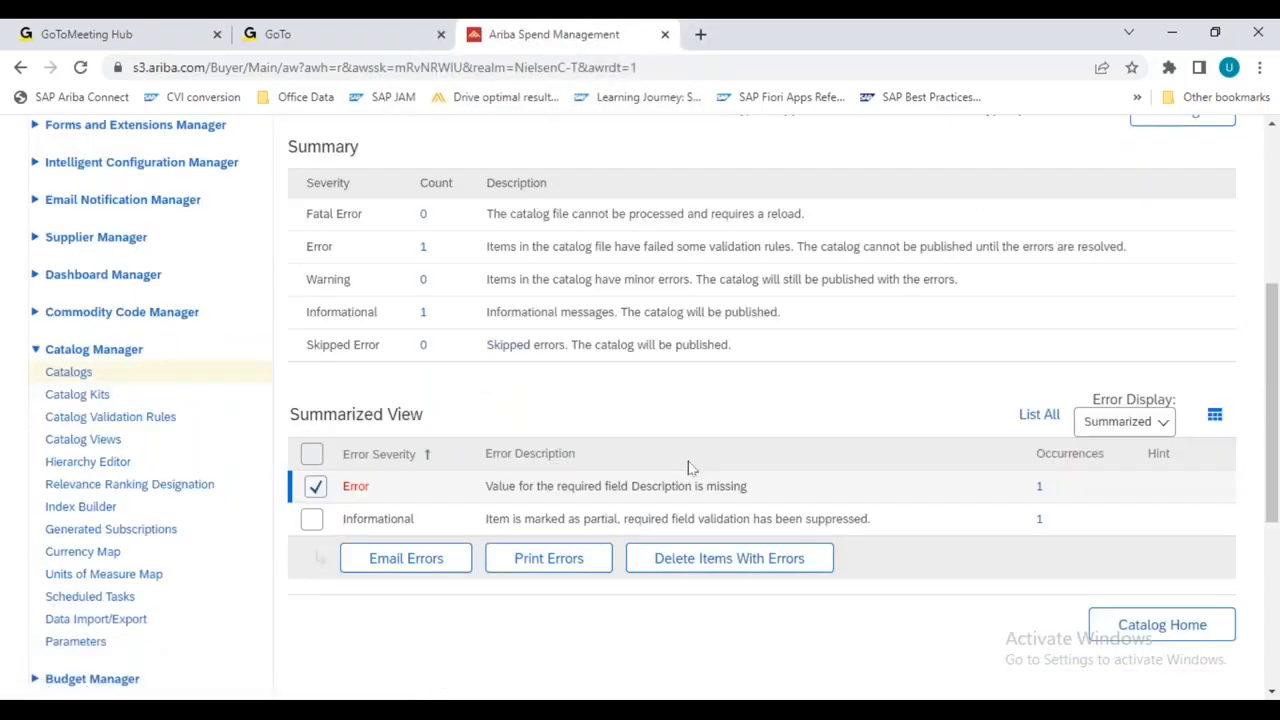
Open the View Content tool for Version 199 and bring up the edit form for line item 10.
scroll(582, 467, up, 1)
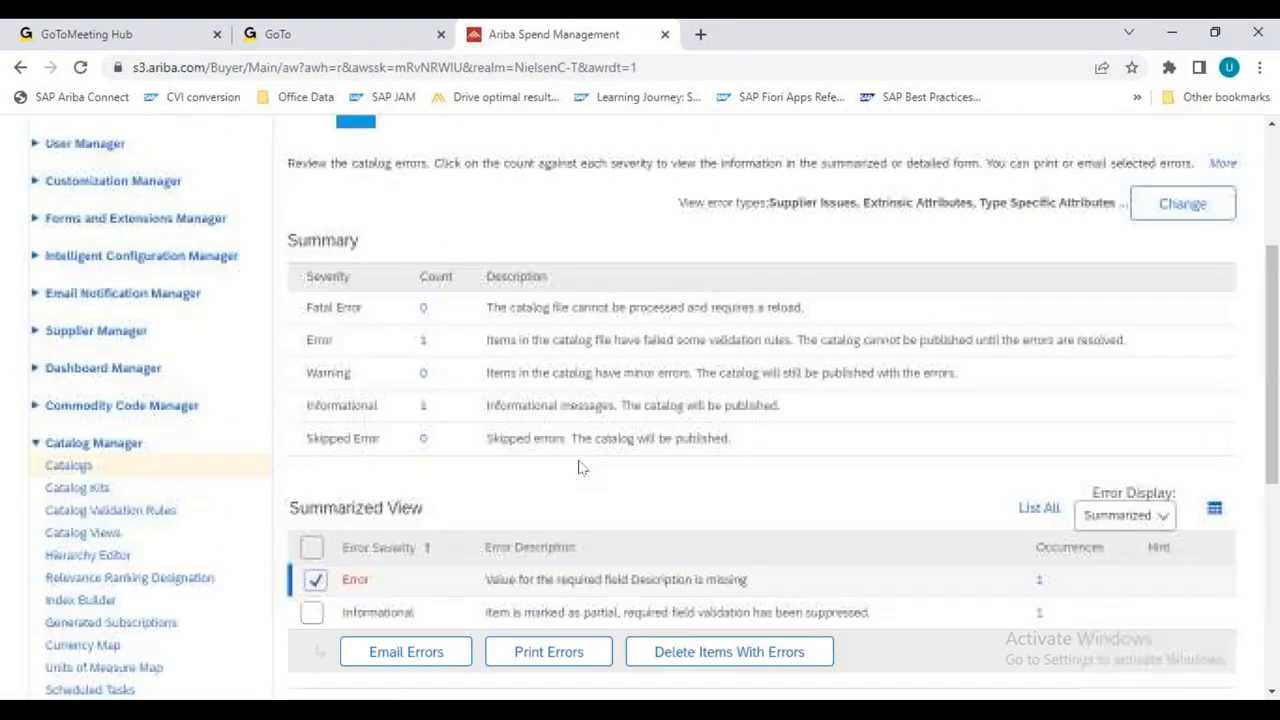
scroll(582, 467, up, 1)
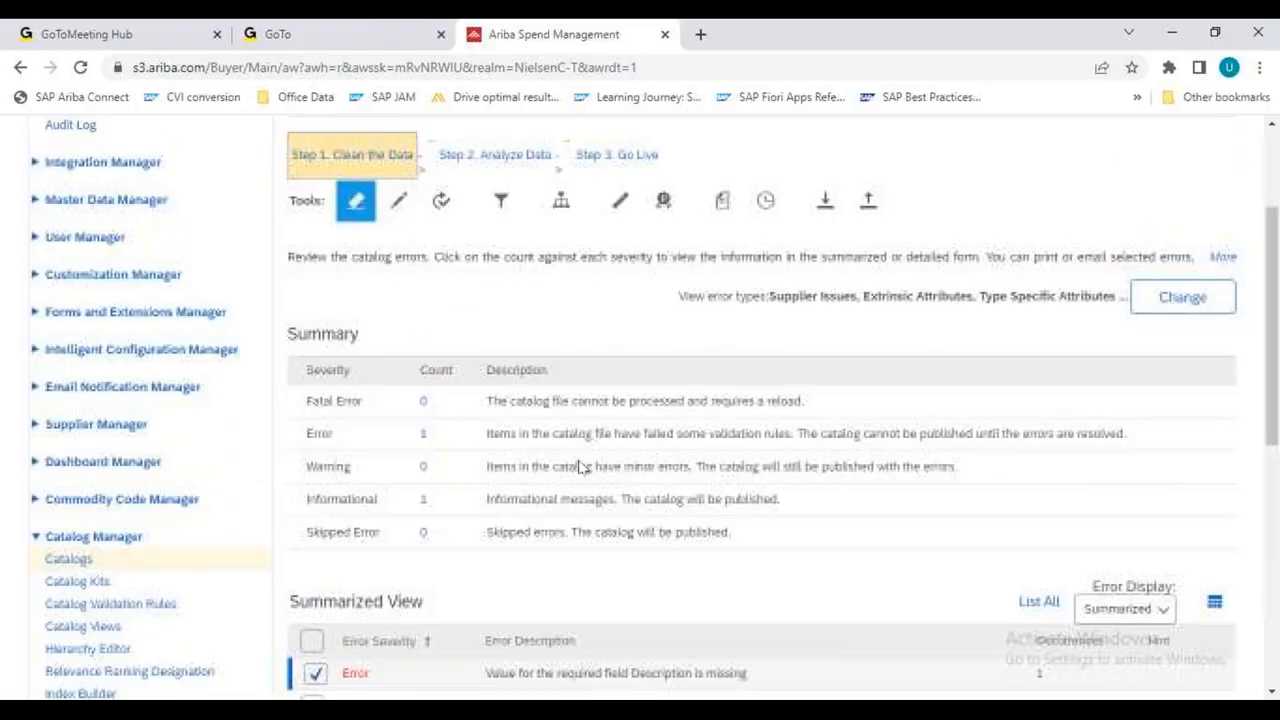
click(906, 56)
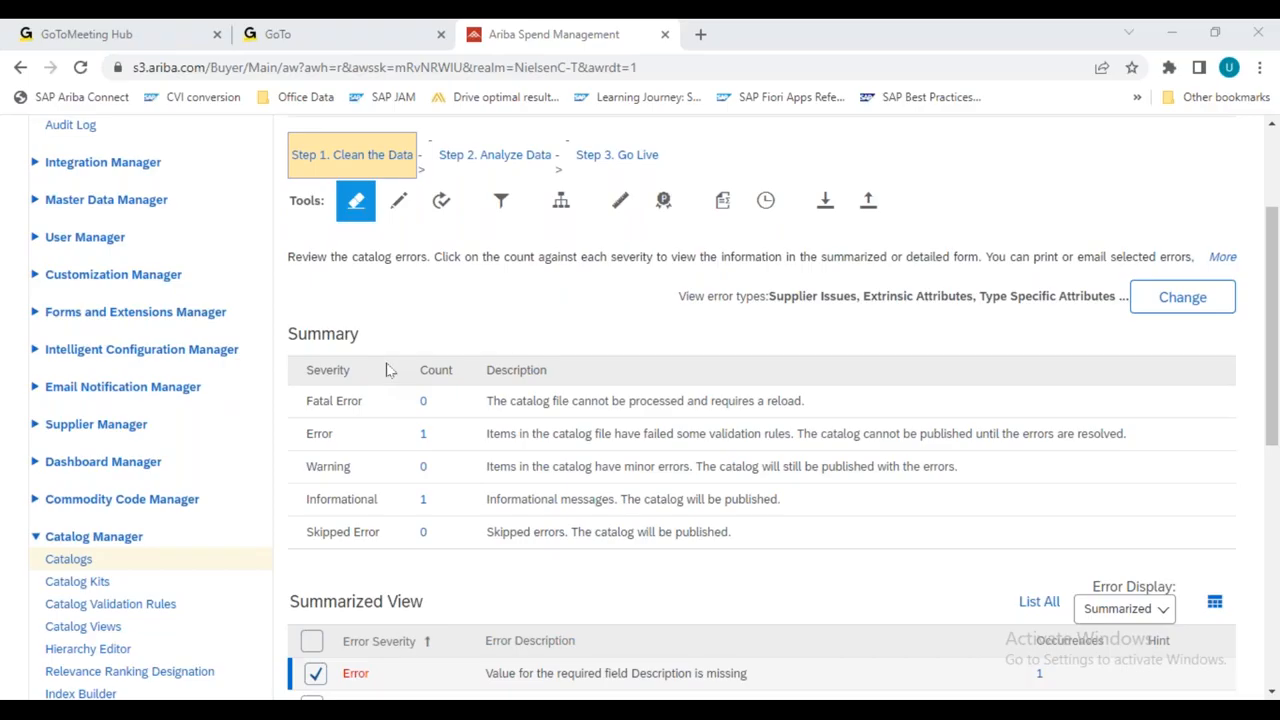
click(397, 211)
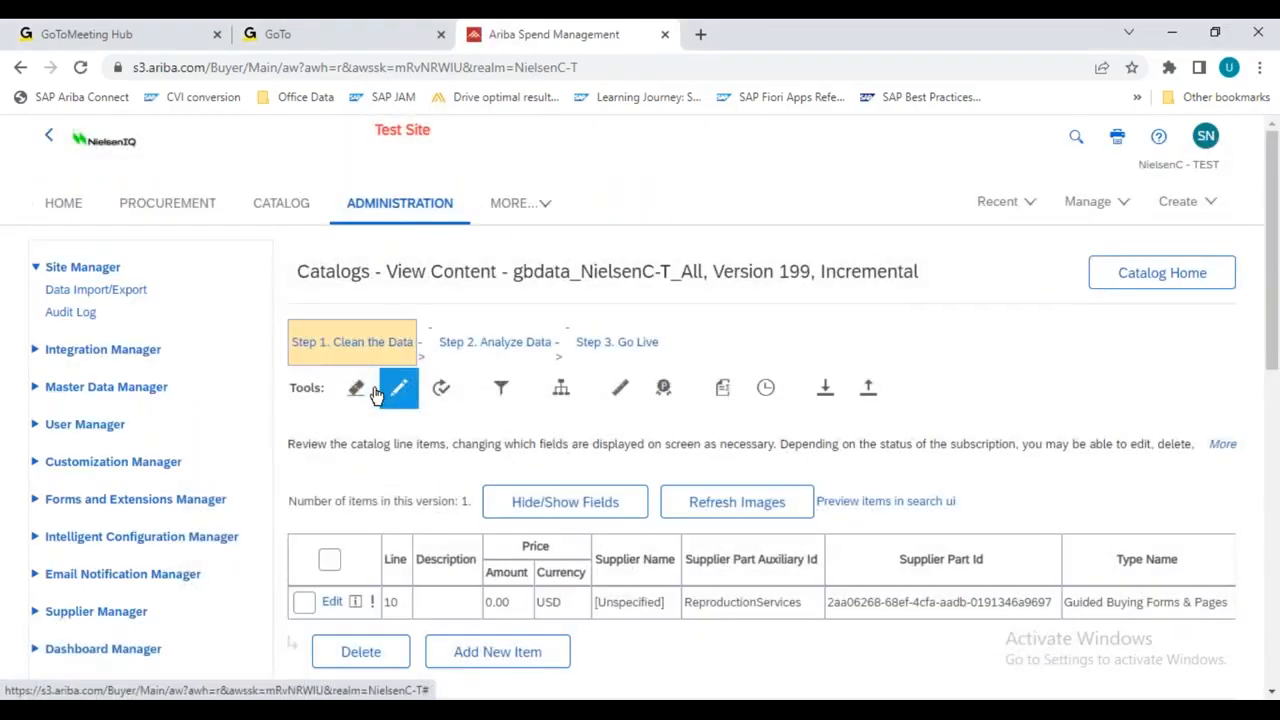
scroll(376, 393, down, 2)
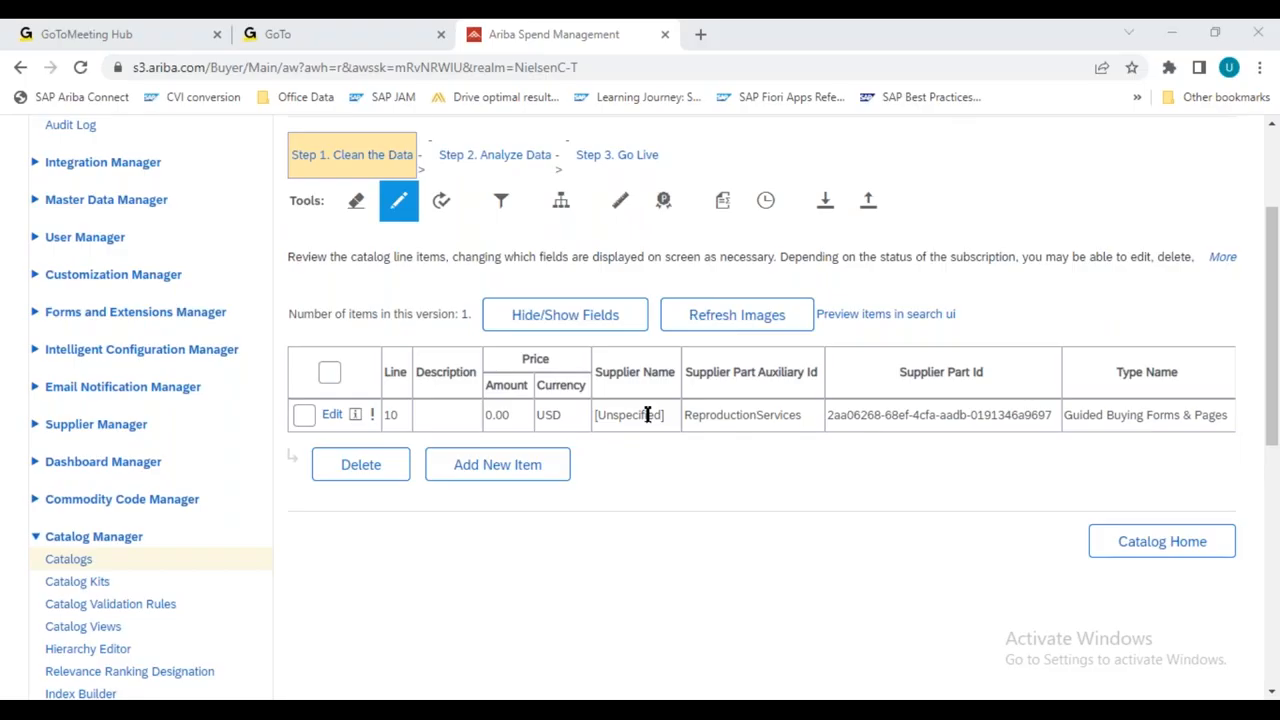
click(332, 416)
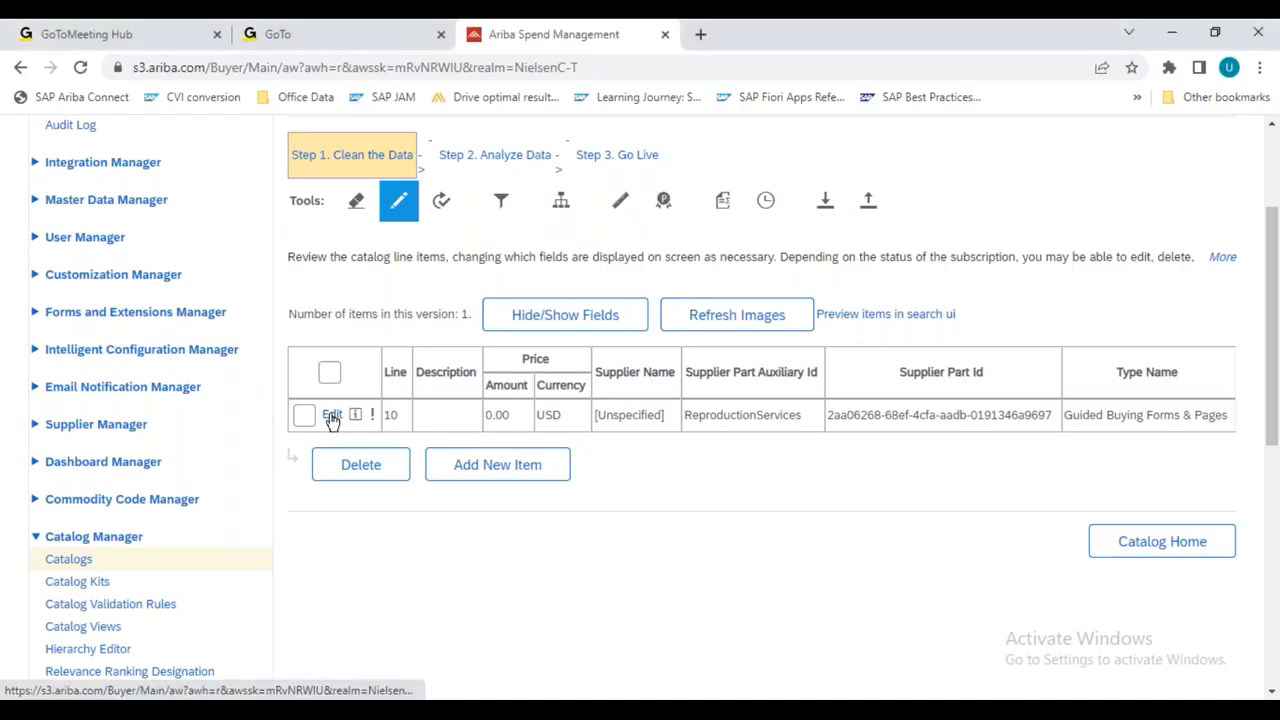
click(332, 416)
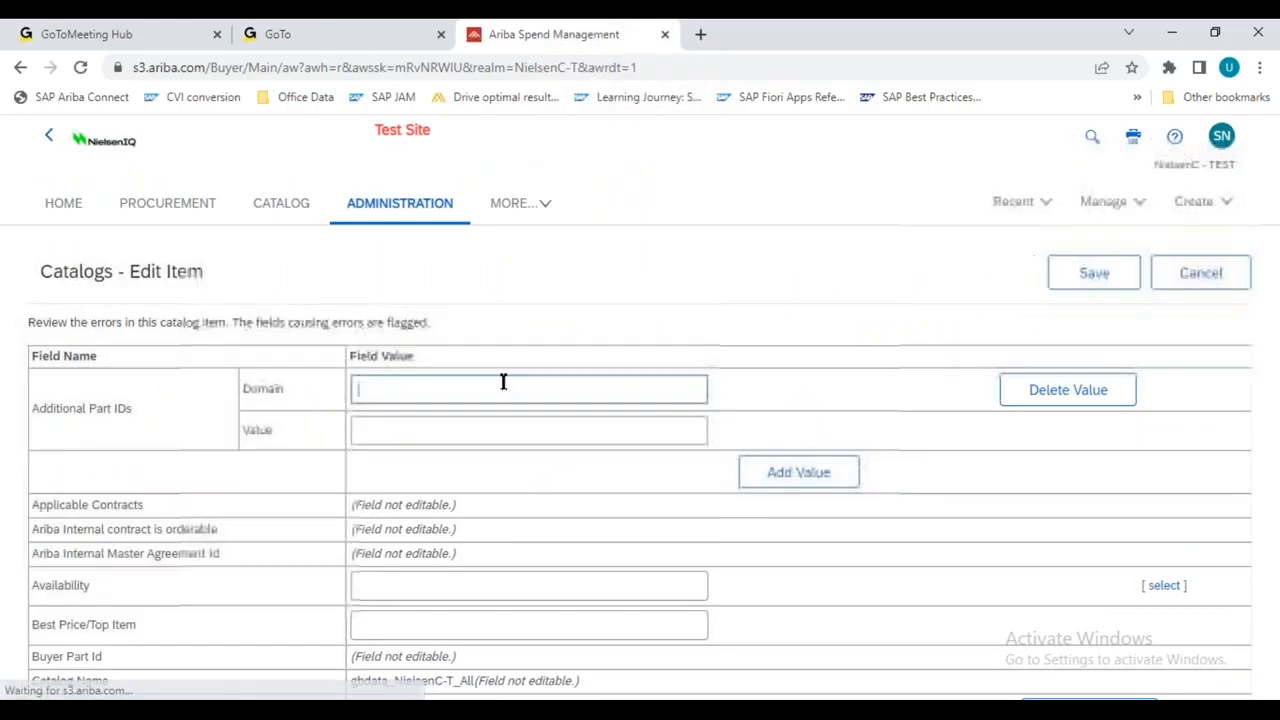
Examine the item's initial fields, focusing on the domain and value of its Classification Code.
scroll(498, 382, down, 1)
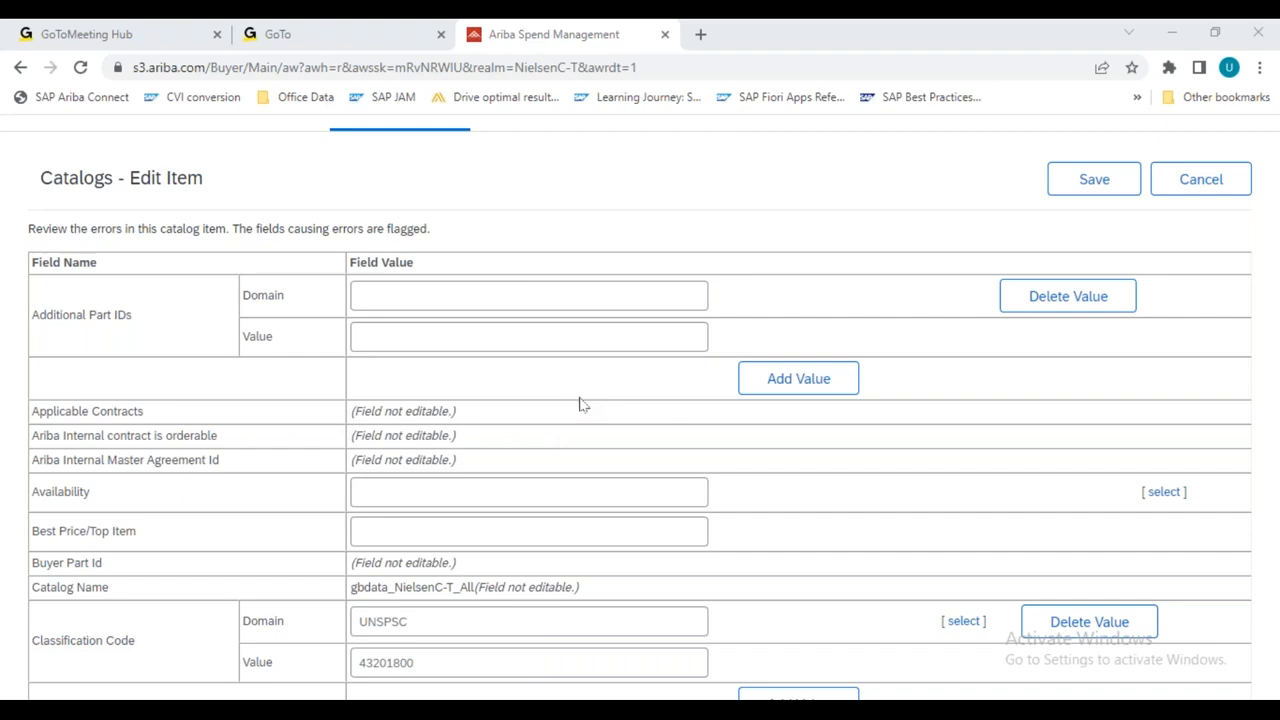
scroll(578, 403, down, 2)
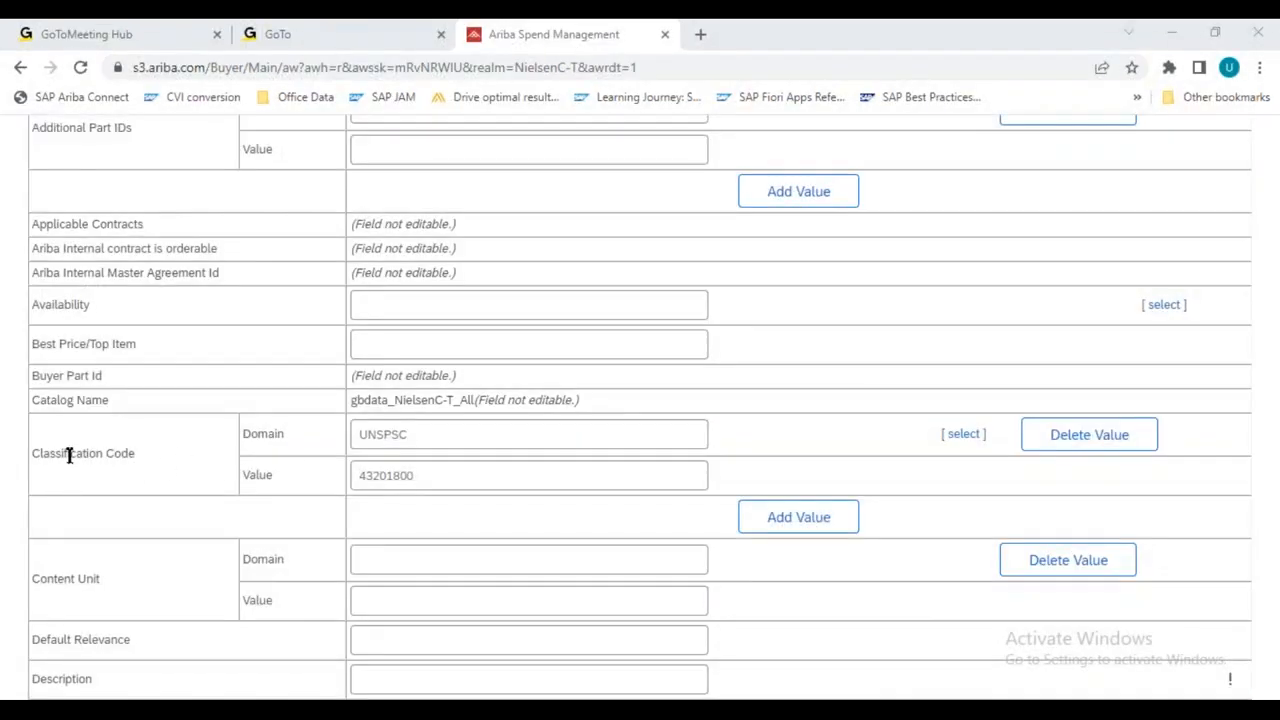
drag(67, 456, 210, 460)
click(426, 472)
double_click(344, 475)
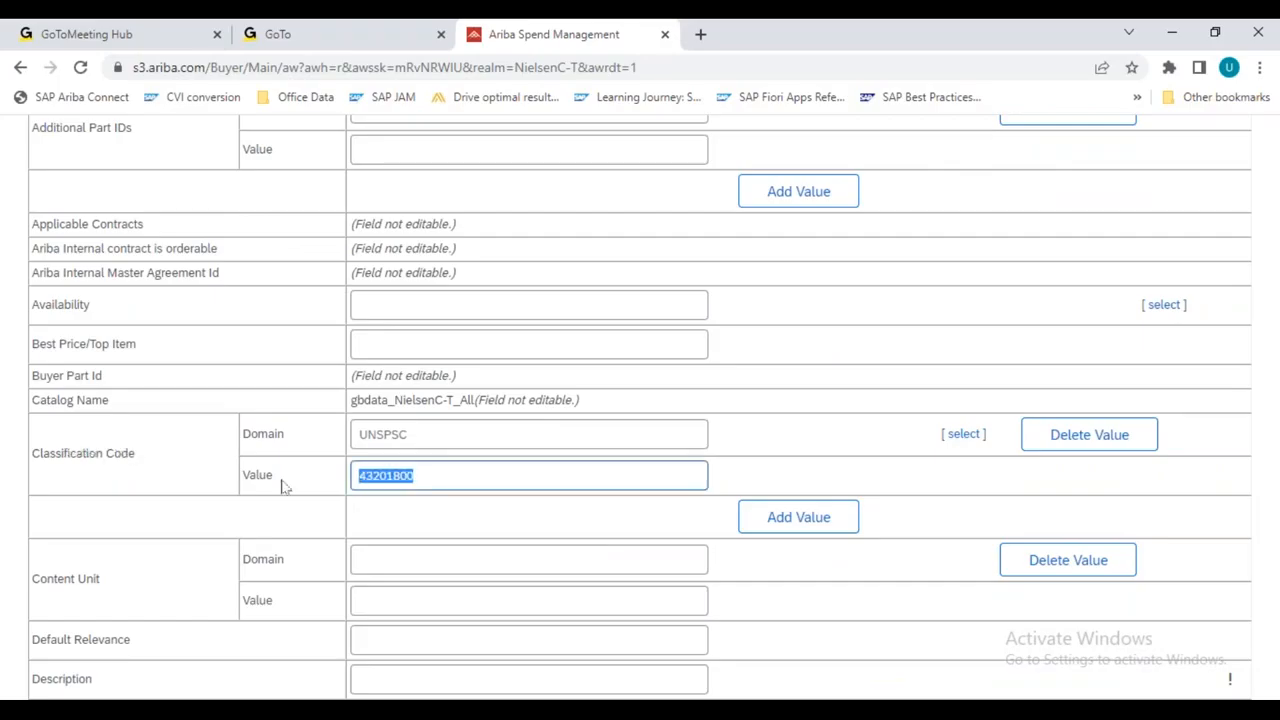
scroll(278, 477, down, 1)
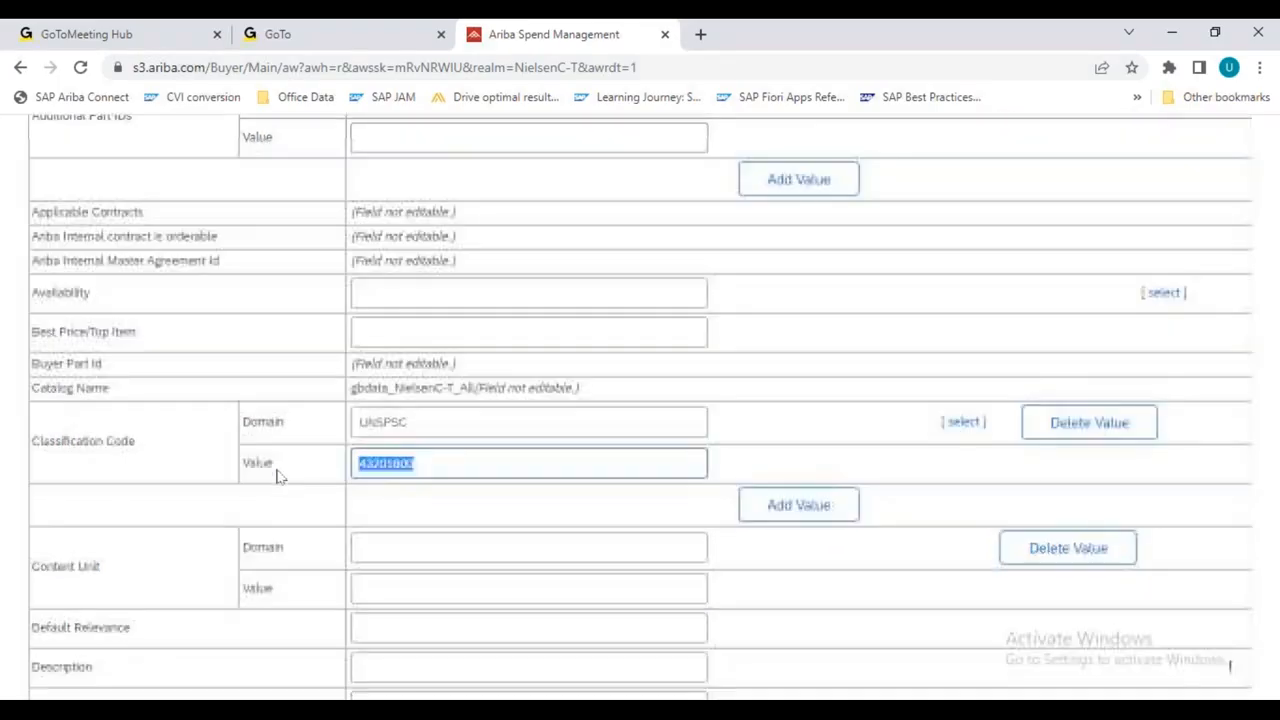
Examine the item's Language, Manufacturer URL, Minimum Quantity and Partially Specified fields.
scroll(278, 472, down, 9)
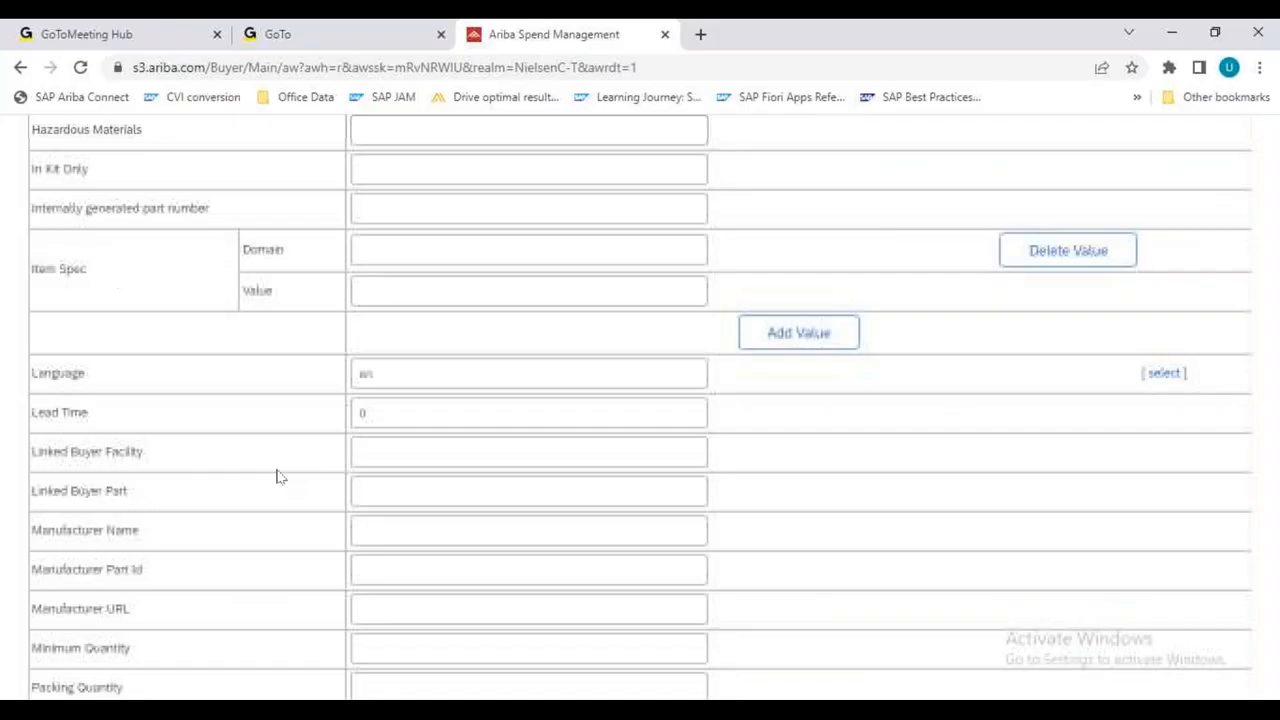
drag(384, 364, 309, 379)
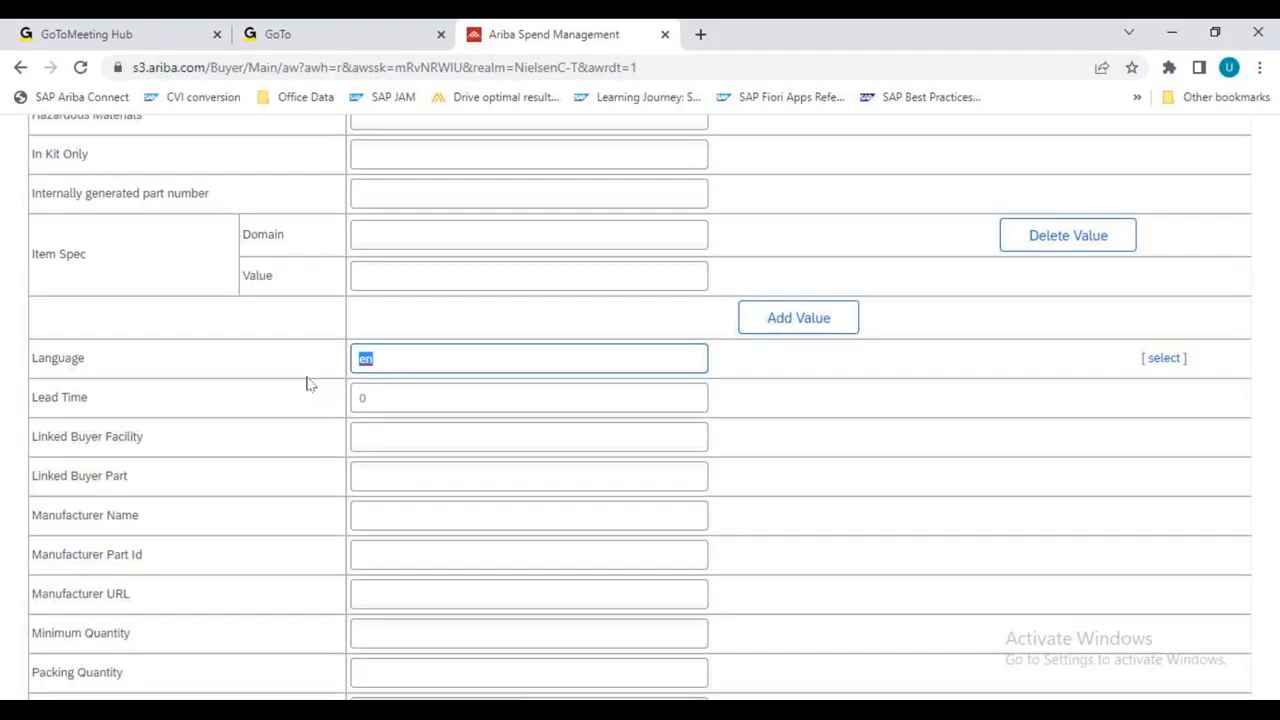
scroll(309, 384, down, 3)
drag(132, 408, 74, 409)
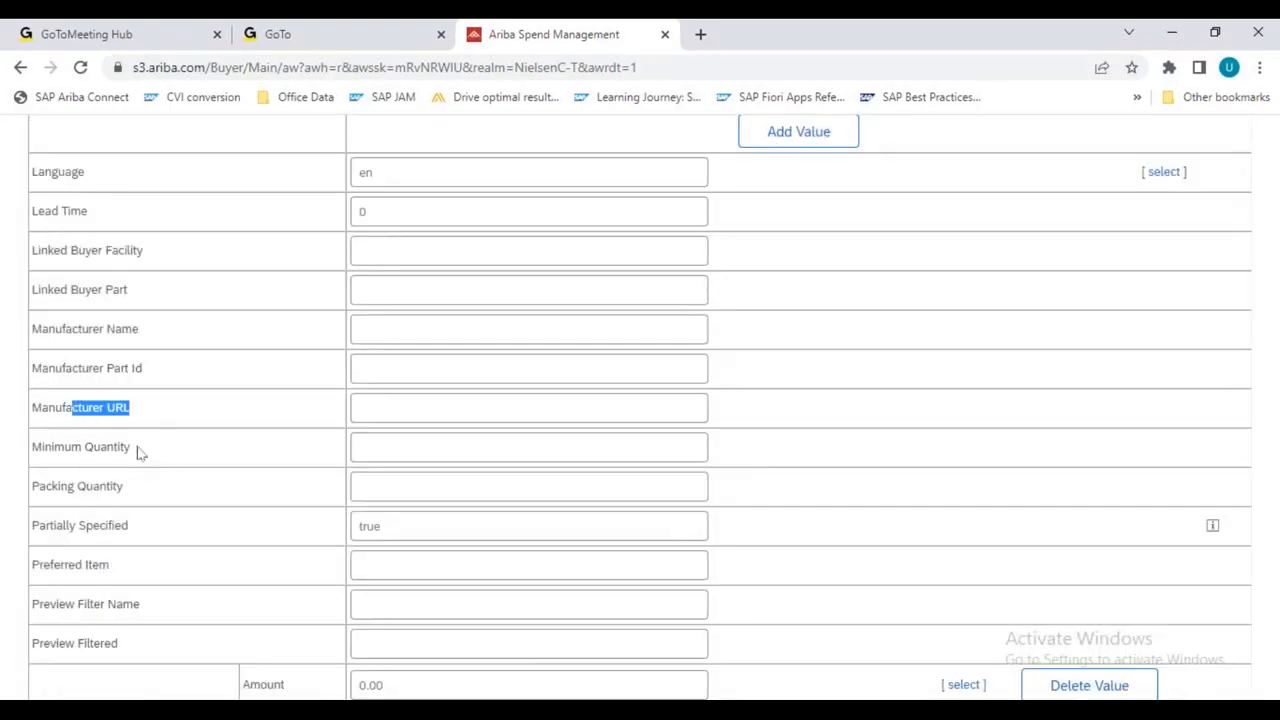
drag(140, 453, 47, 472)
drag(151, 537, 89, 545)
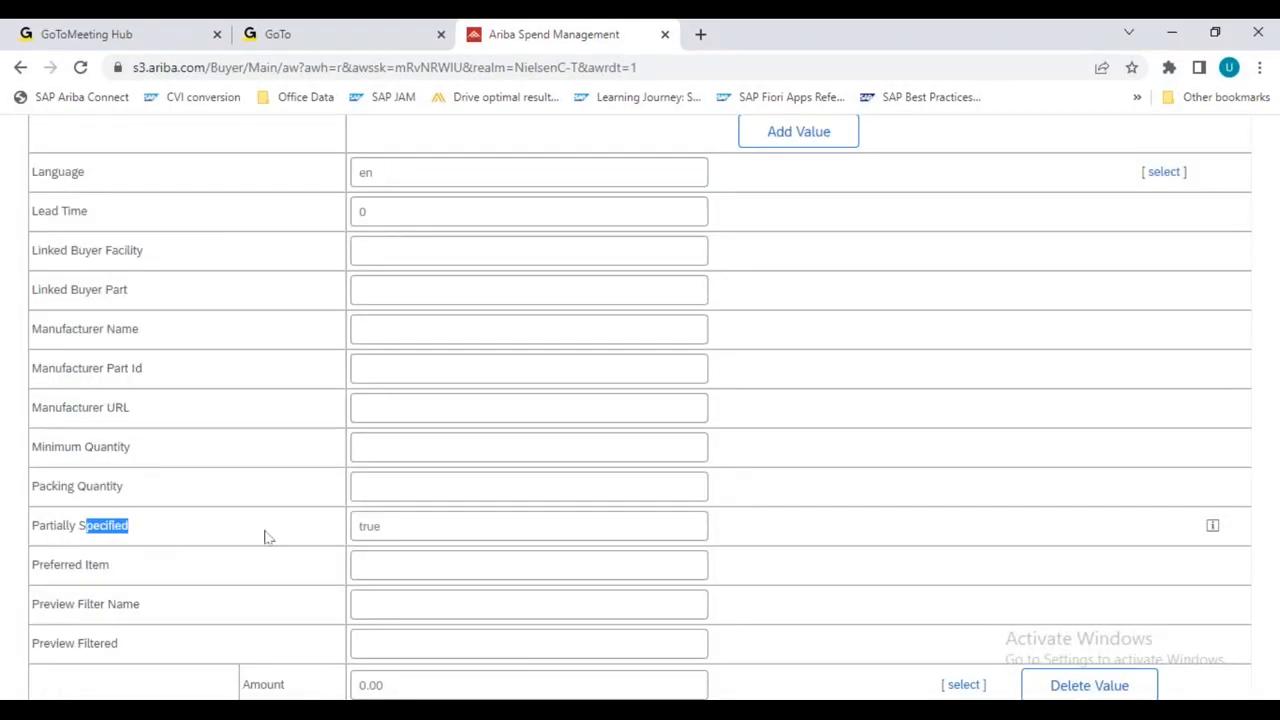
Examine the item's Price, Punchout Enabled, Purchase Unit and Resource Type fields and the remaining ones through Unit of Measure.
scroll(262, 522, down, 6)
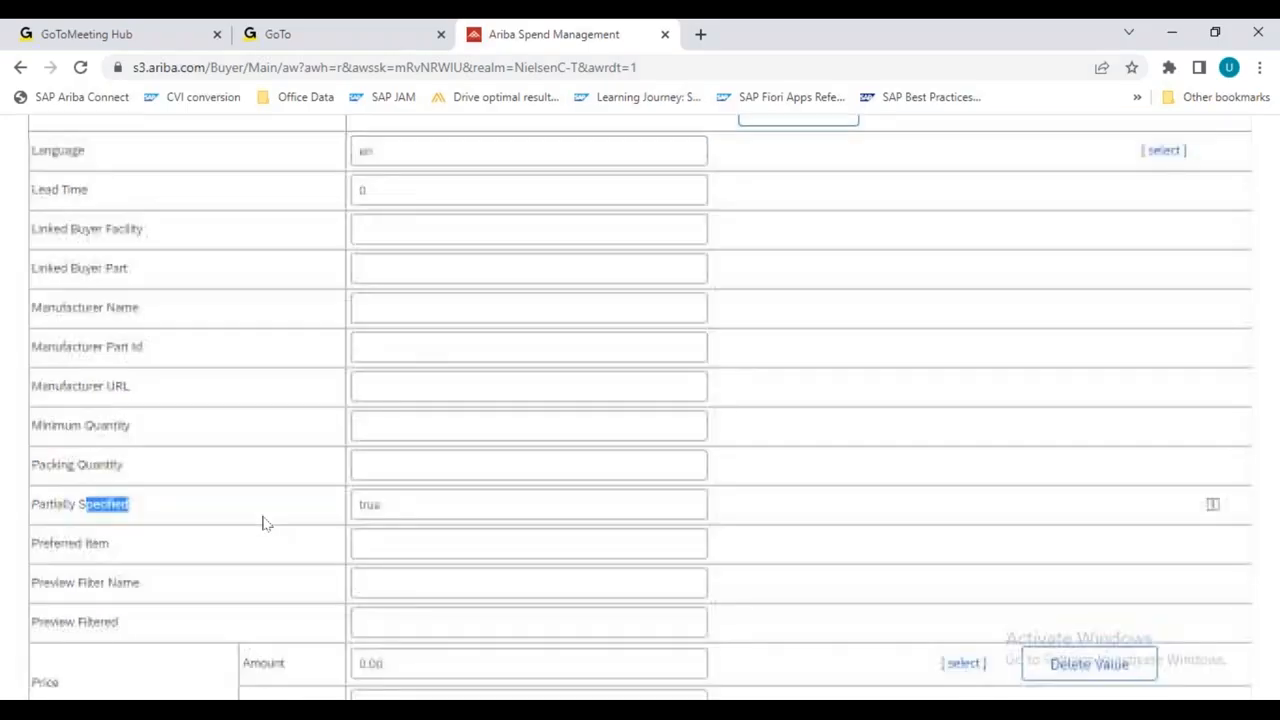
scroll(262, 522, down, 1)
double_click(397, 216)
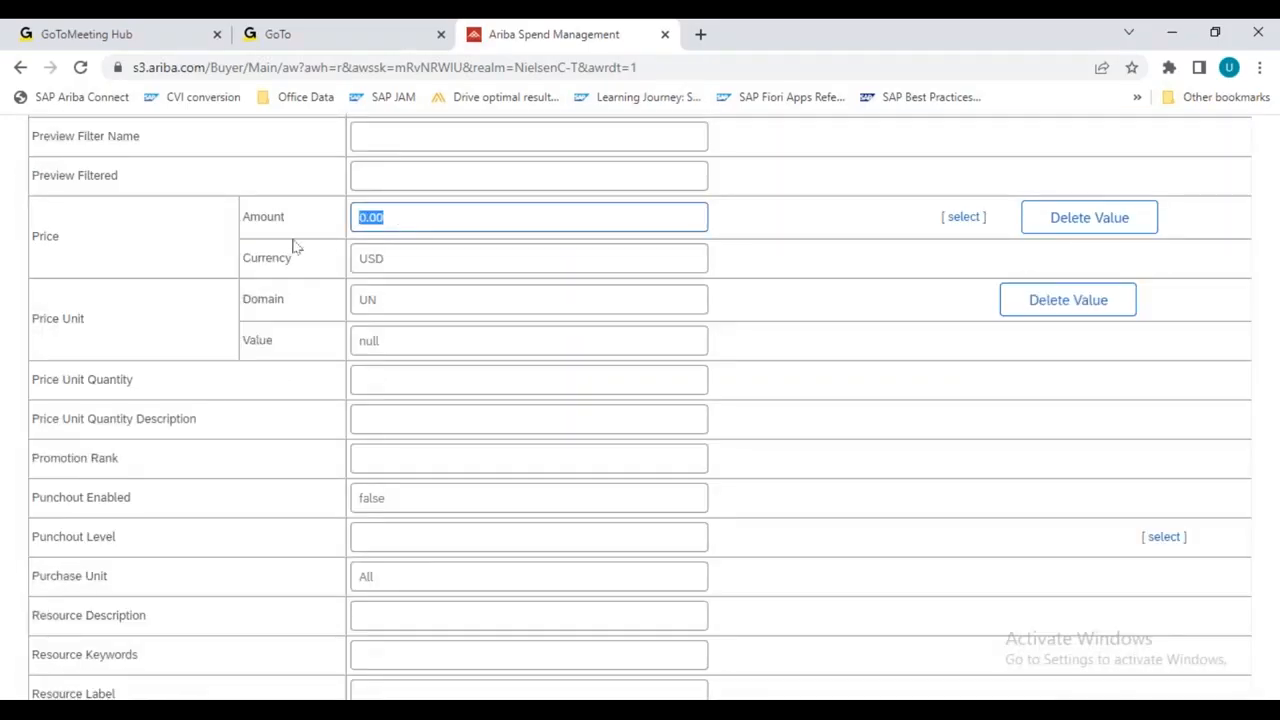
scroll(199, 459, down, 4)
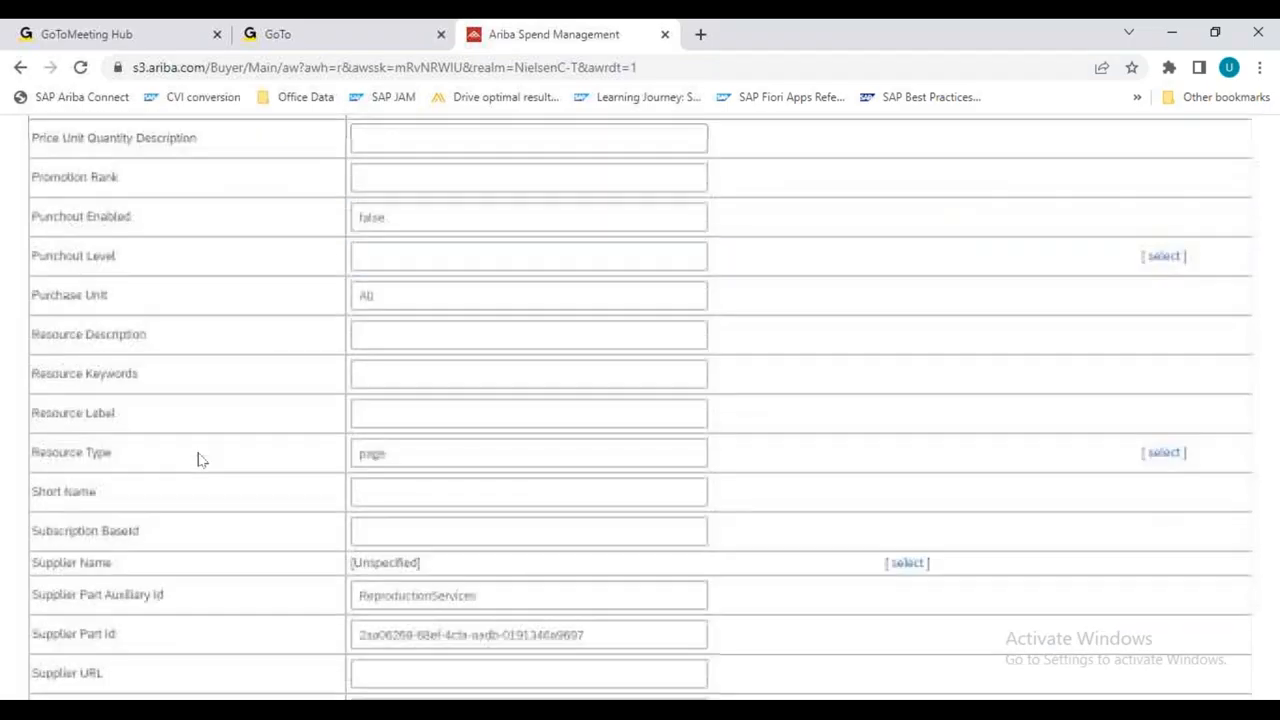
click(413, 217)
drag(413, 217, 331, 233)
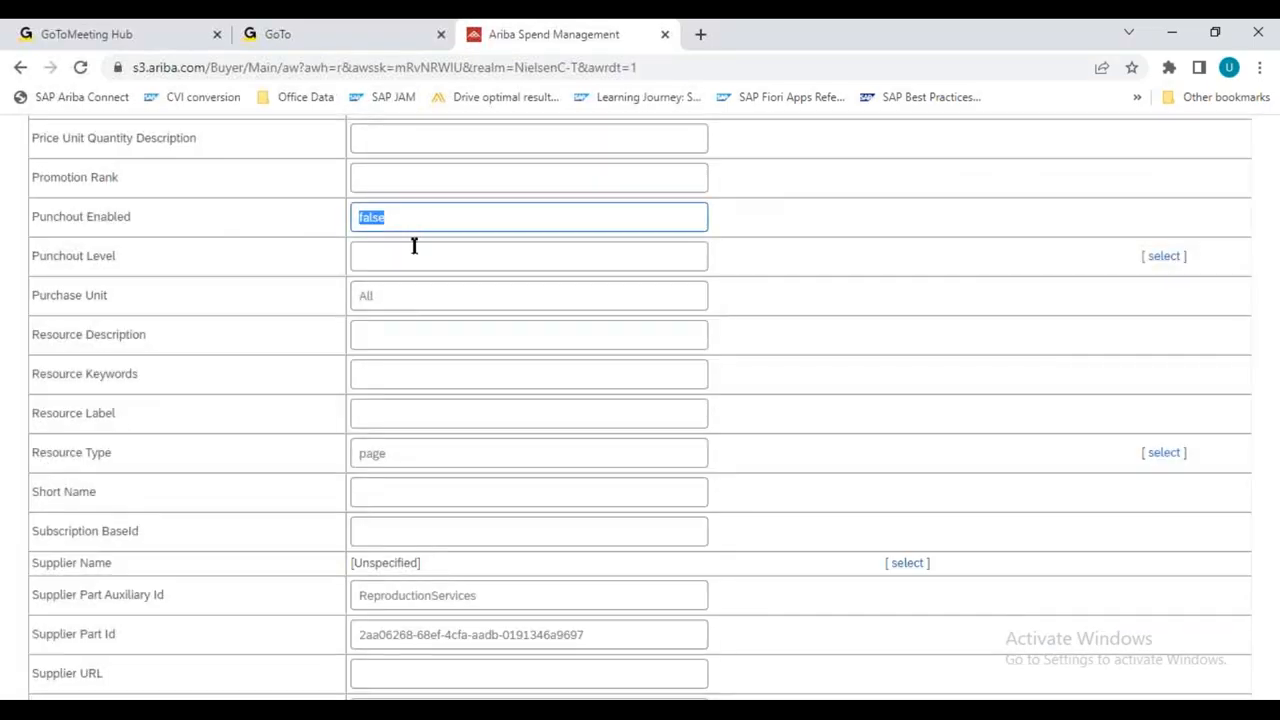
drag(395, 296, 343, 300)
drag(401, 452, 331, 463)
scroll(241, 455, down, 2)
scroll(241, 455, down, 3)
scroll(241, 455, down, 1)
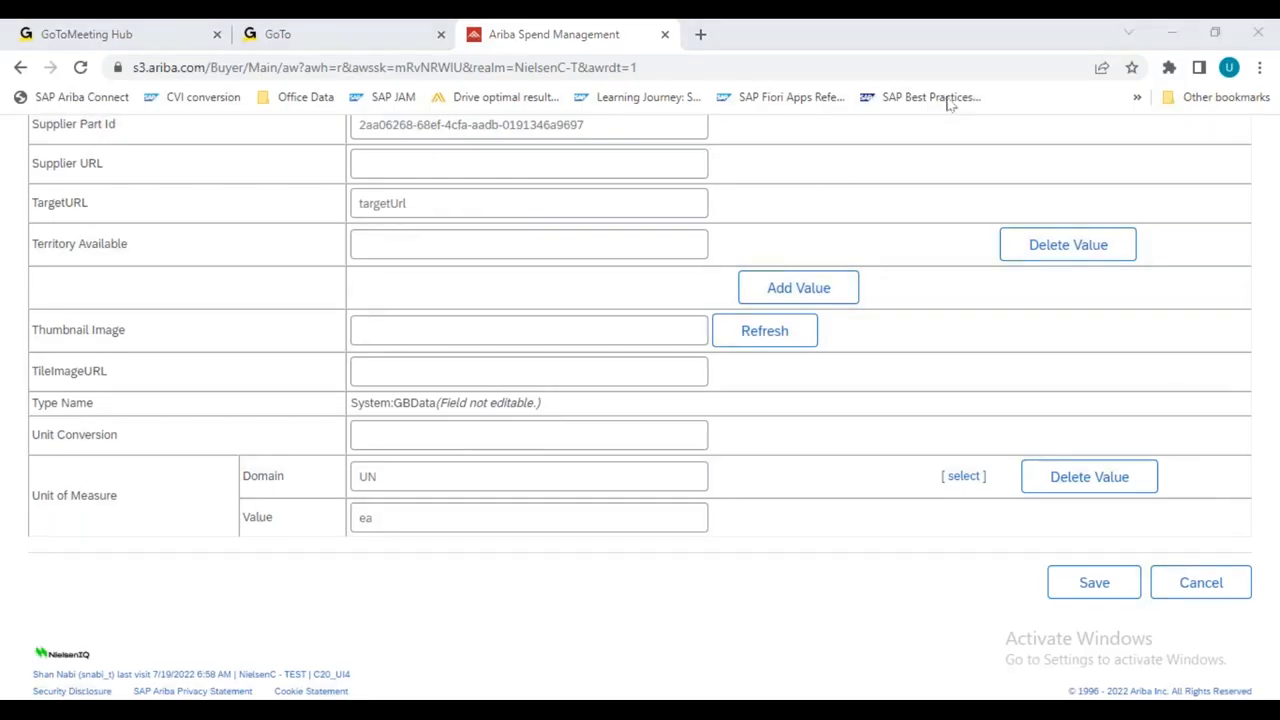
Try setting the item's Punchout Enabled field to true, and leave the Edit Item form without saving.
scroll(934, 126, up, 2)
scroll(409, 411, up, 3)
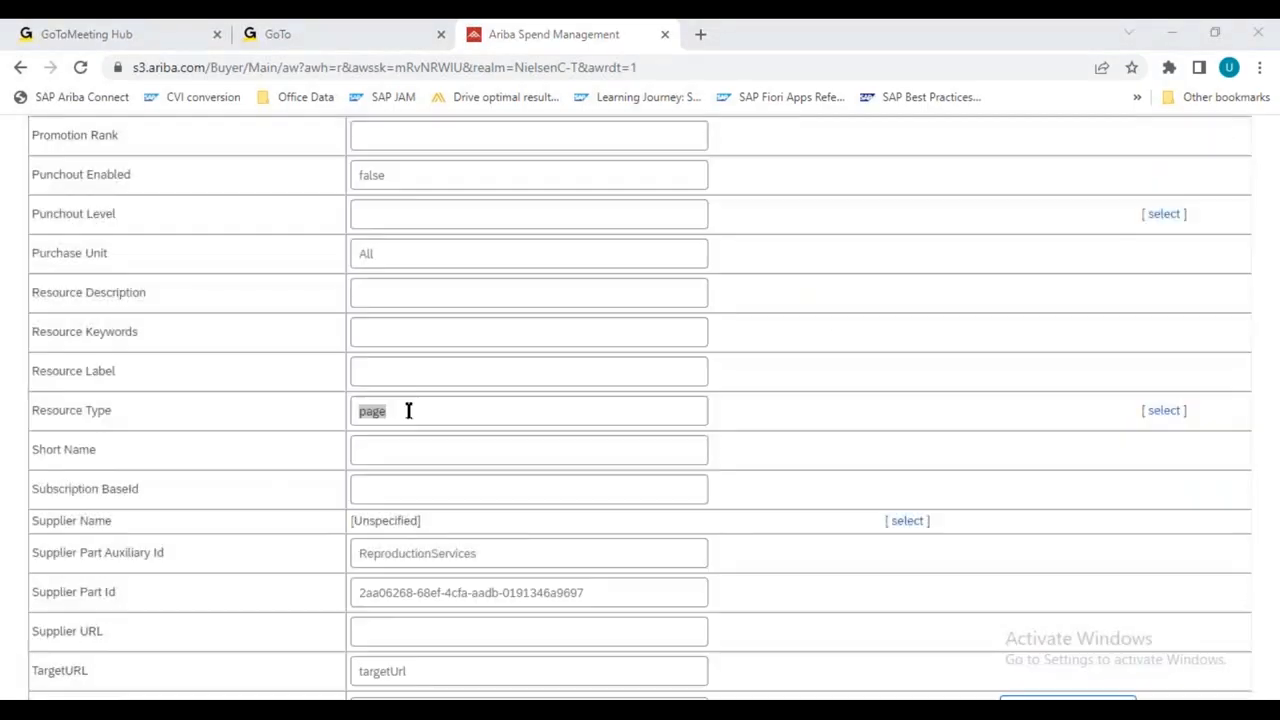
scroll(409, 360, up, 2)
click(400, 362)
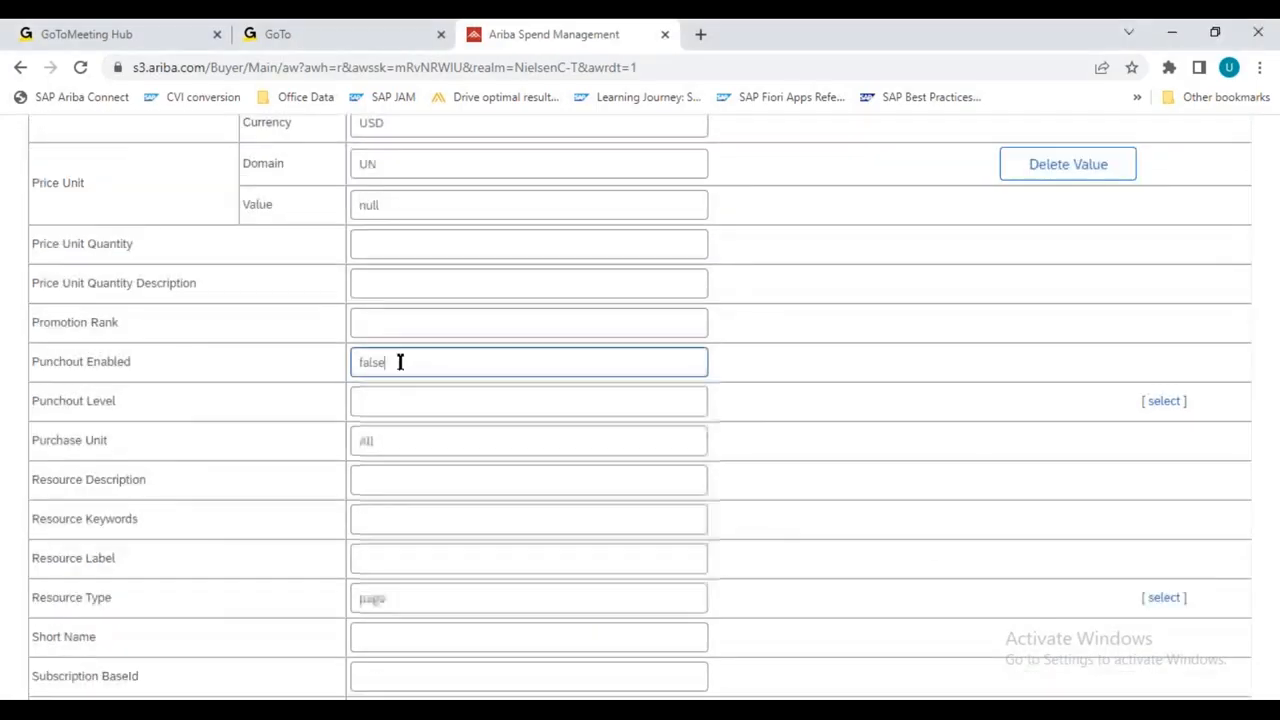
key(BackSpace)
key(BackSpace)
key(BackSpace)
key(BackSpace)
key(BackSpace)
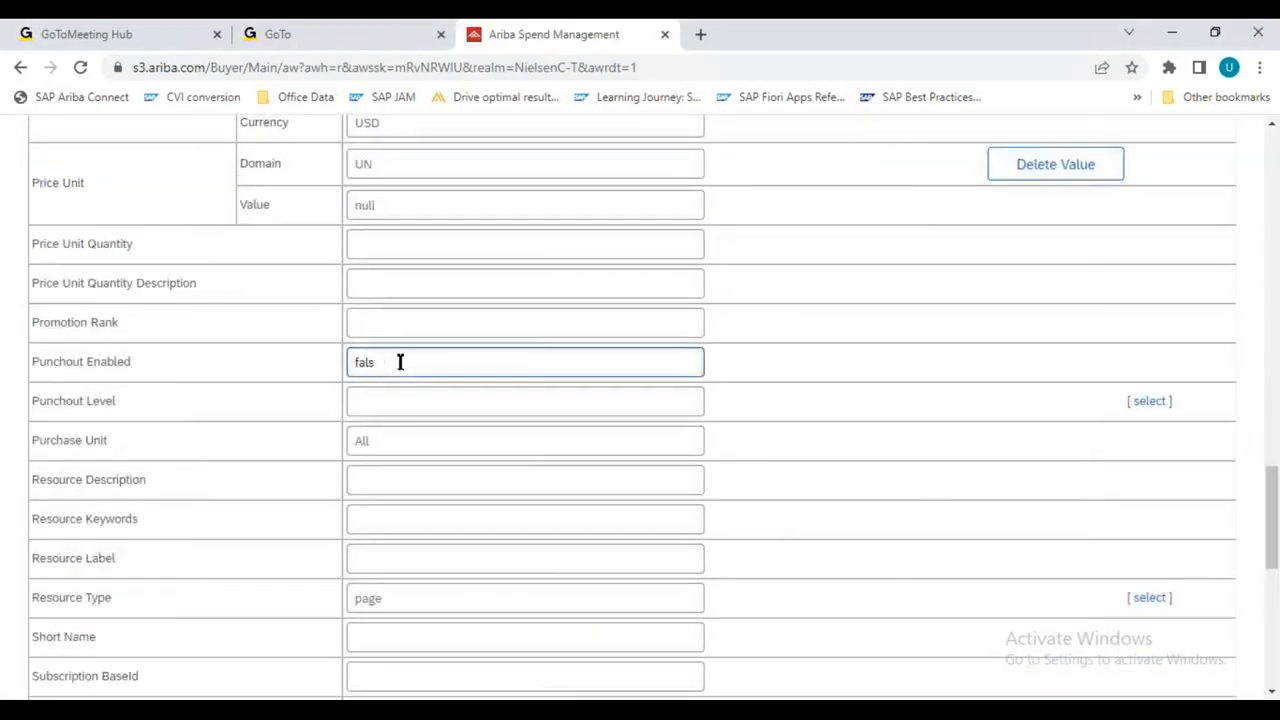
text(true)
scroll(472, 370, up, 10)
scroll(472, 370, up, 10)
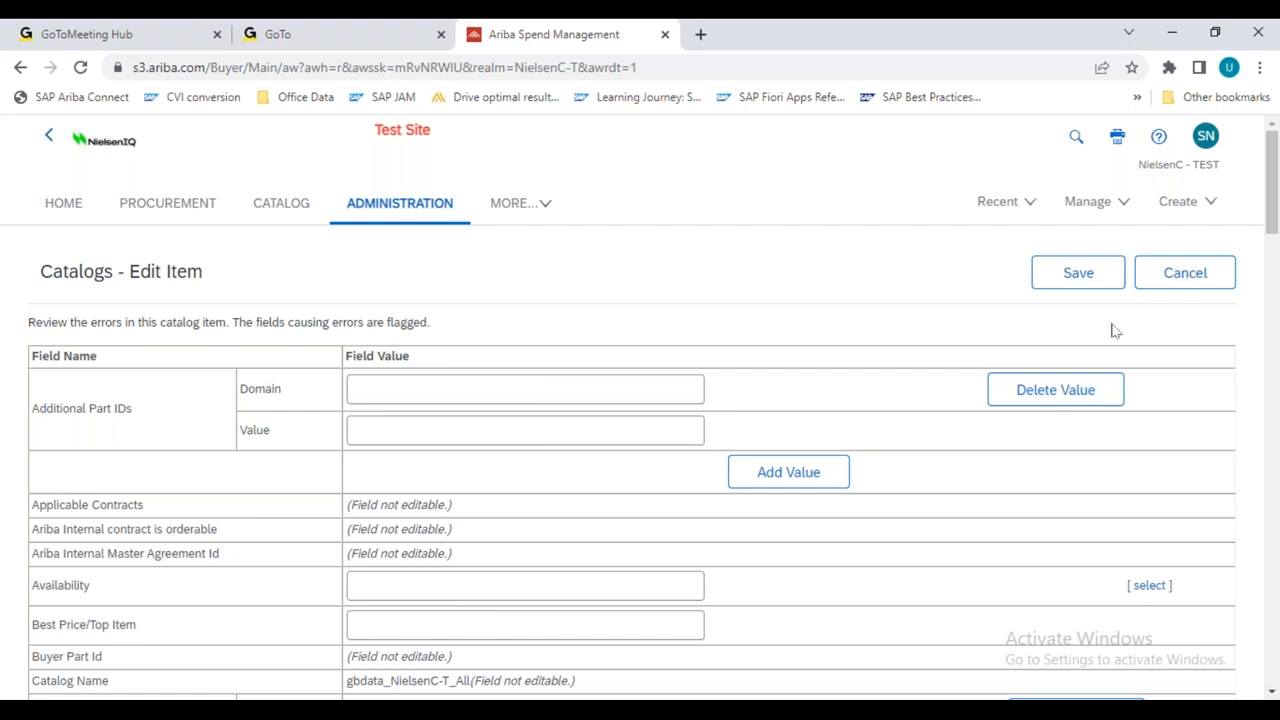
click(1178, 287)
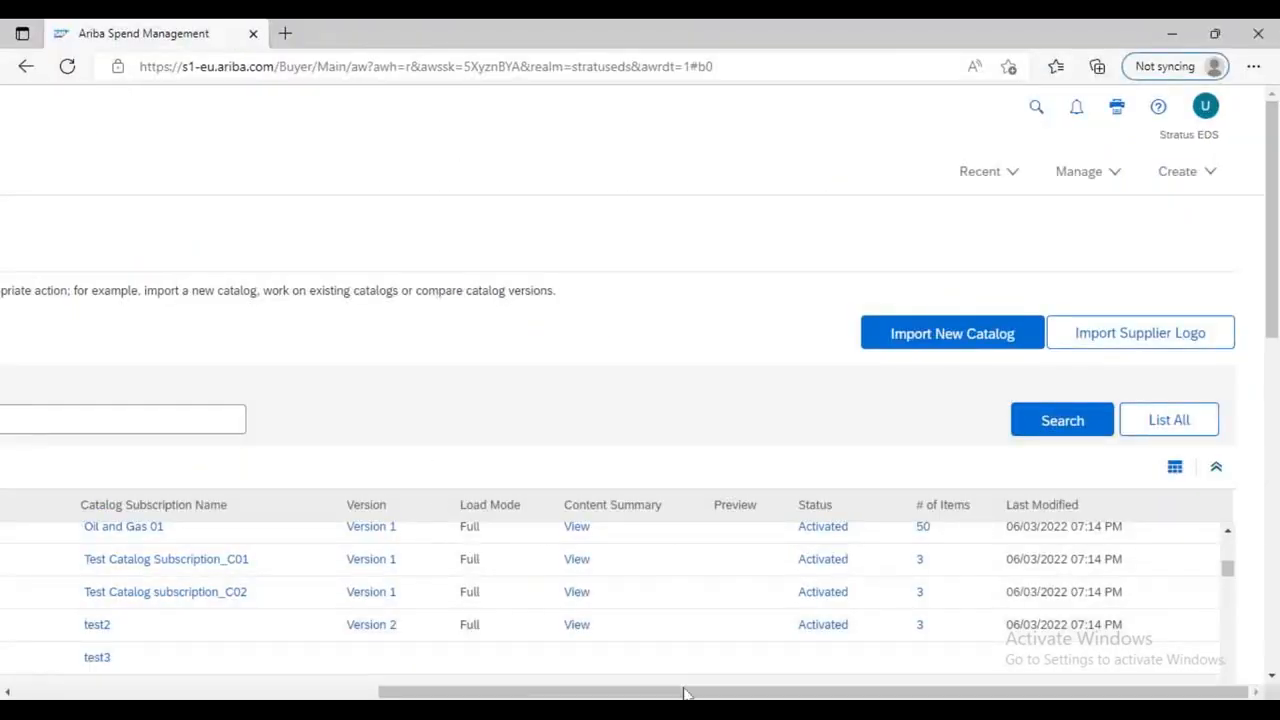
In the Stratus EDS site, open the Revalidate tool for Test Catalog subscription_C02, Version 1, and examine its Classification Code and Supplier URL punchout settings.
click(829, 595)
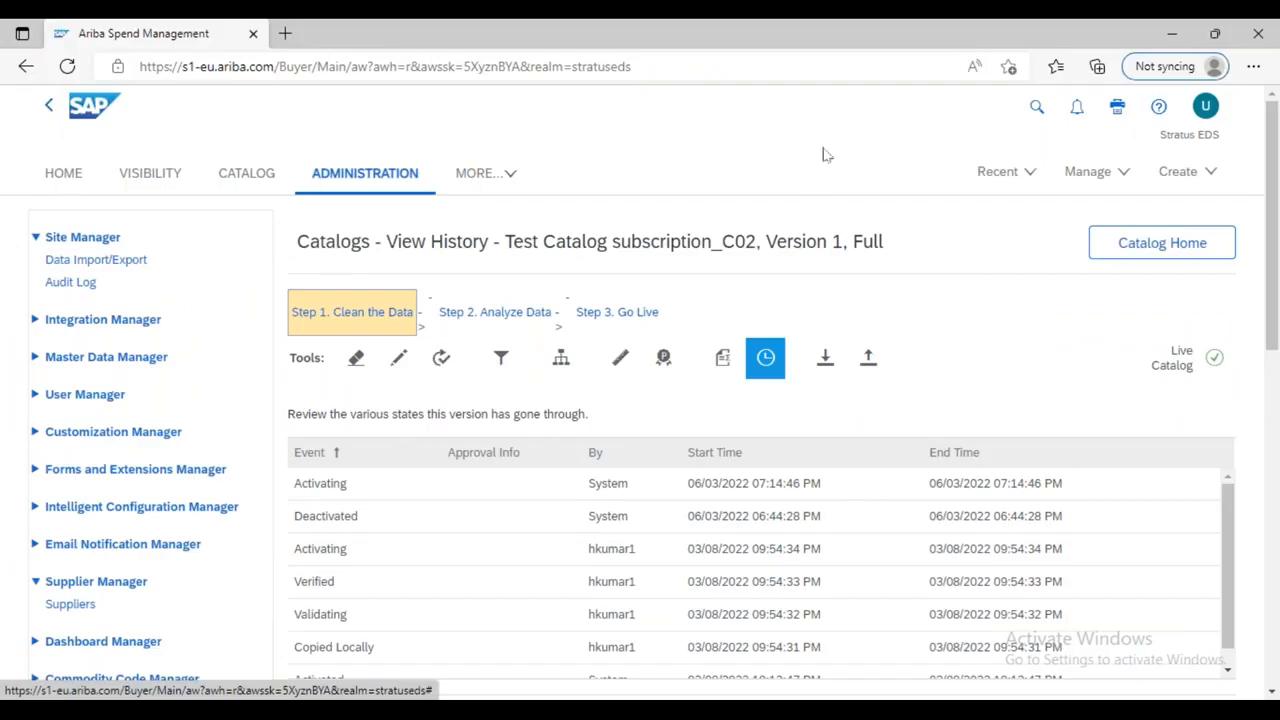
click(902, 54)
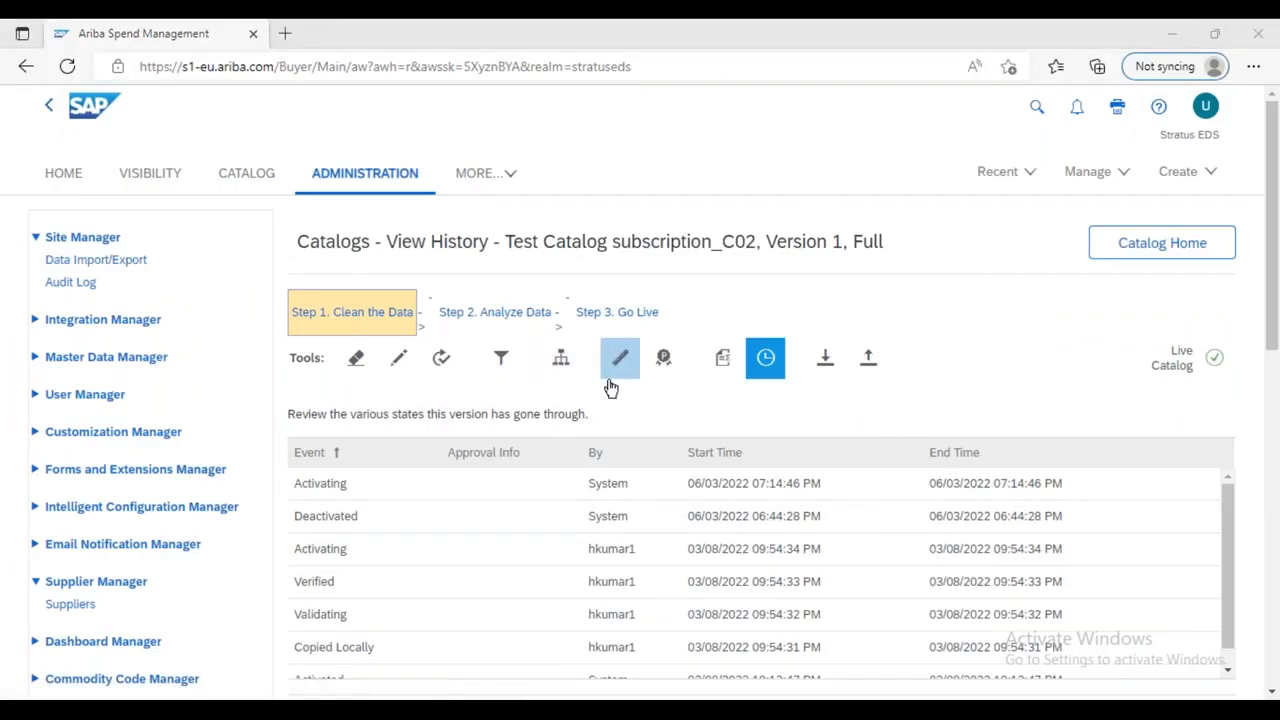
click(437, 370)
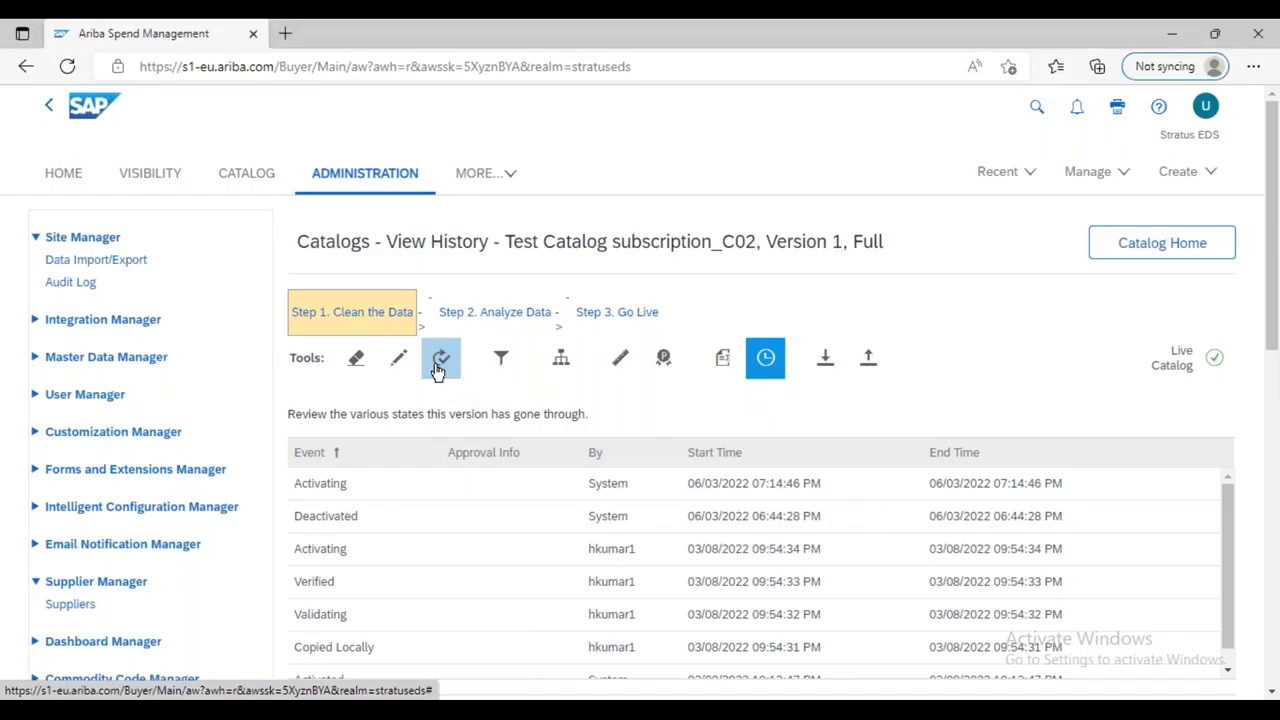
click(437, 370)
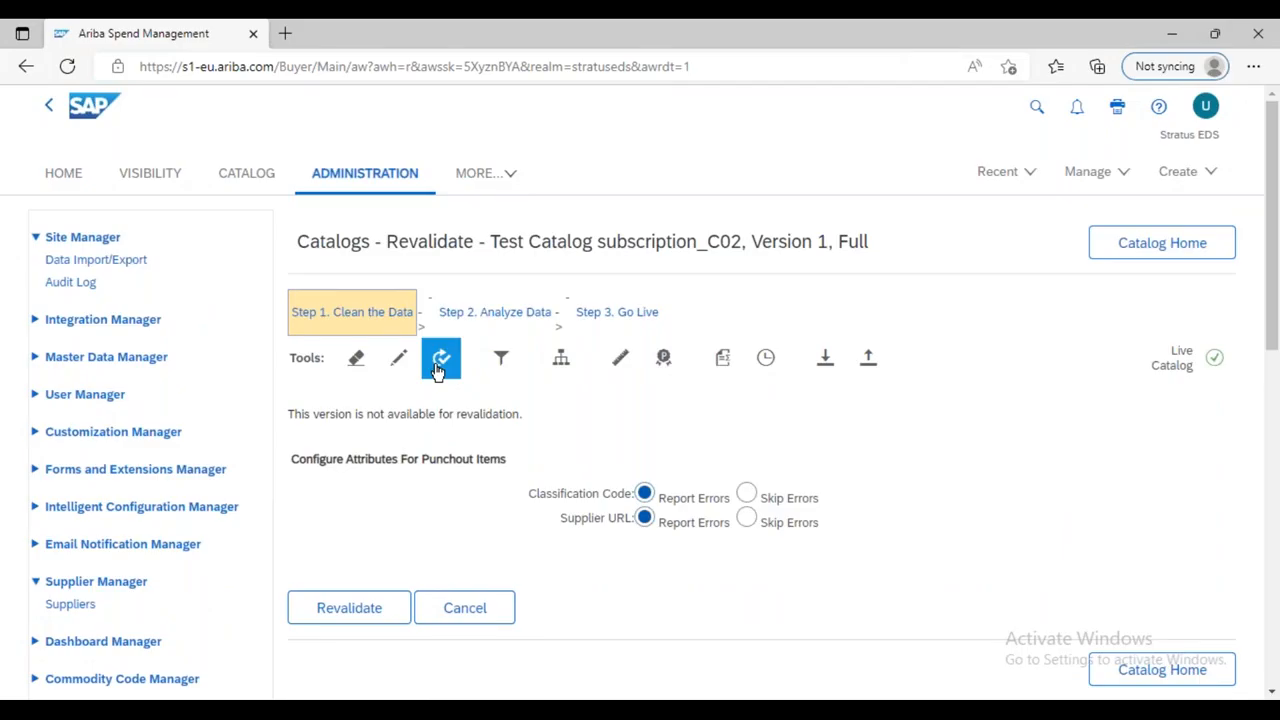
drag(531, 492, 633, 499)
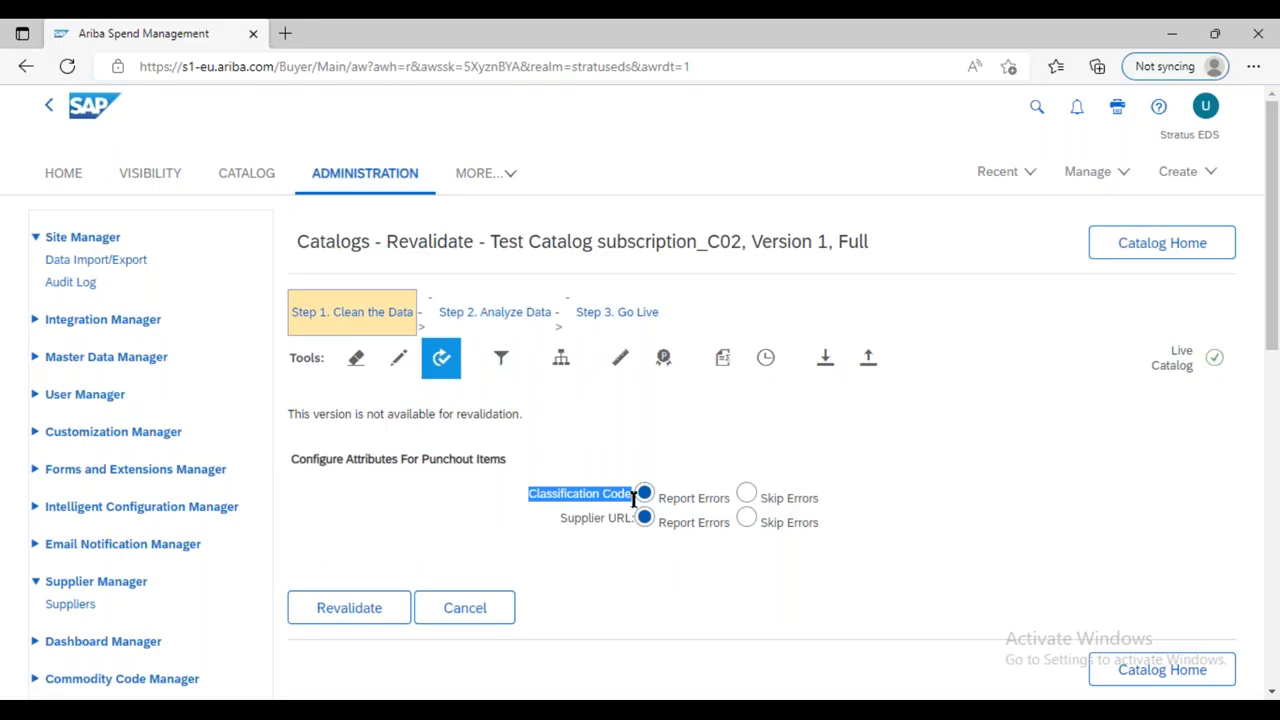
drag(561, 519, 648, 530)
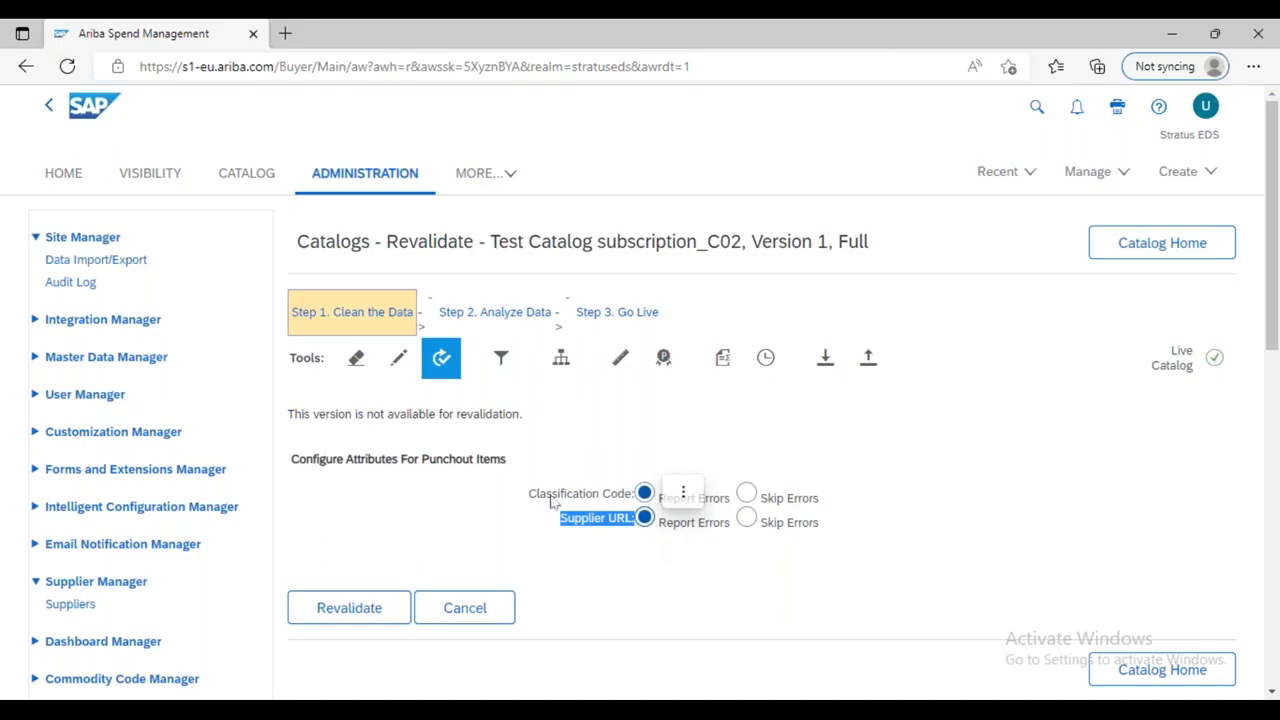
Examine the Report Errors and Skip Errors options for Classification Code and Supplier URL, and open the catalog version's Filter tool.
drag(531, 495, 632, 518)
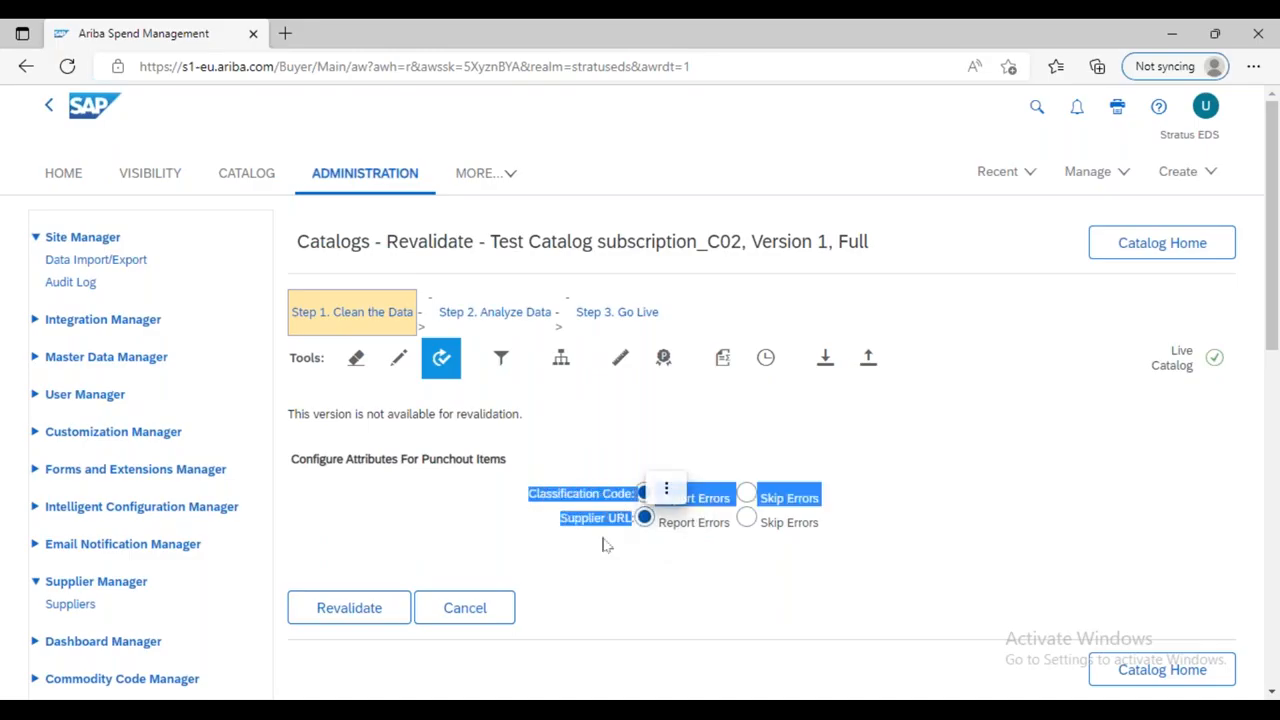
click(747, 522)
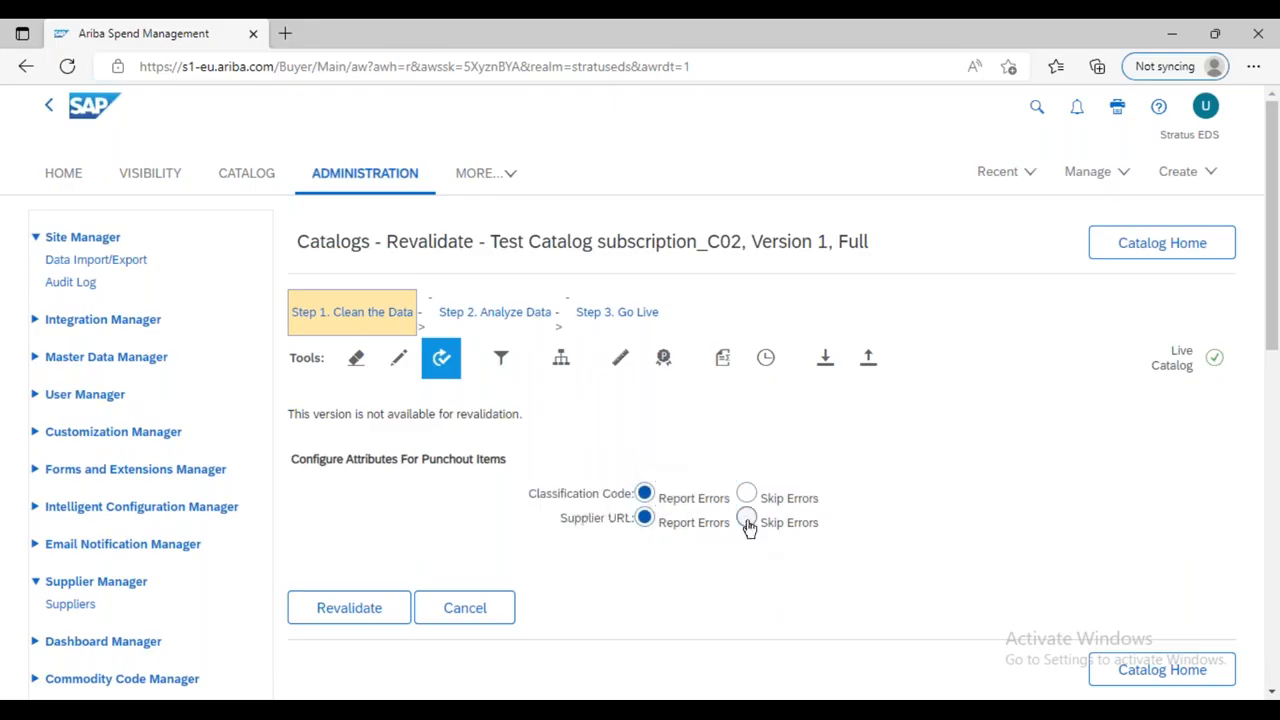
drag(766, 492, 820, 515)
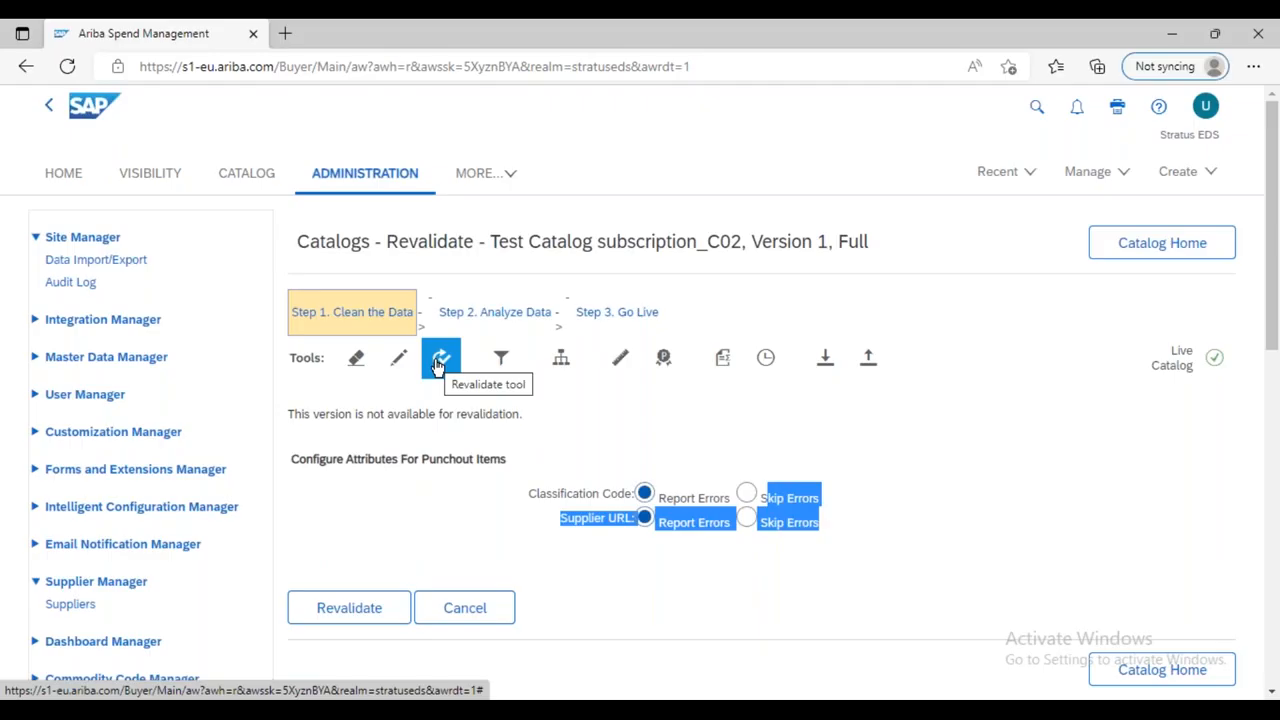
click(502, 364)
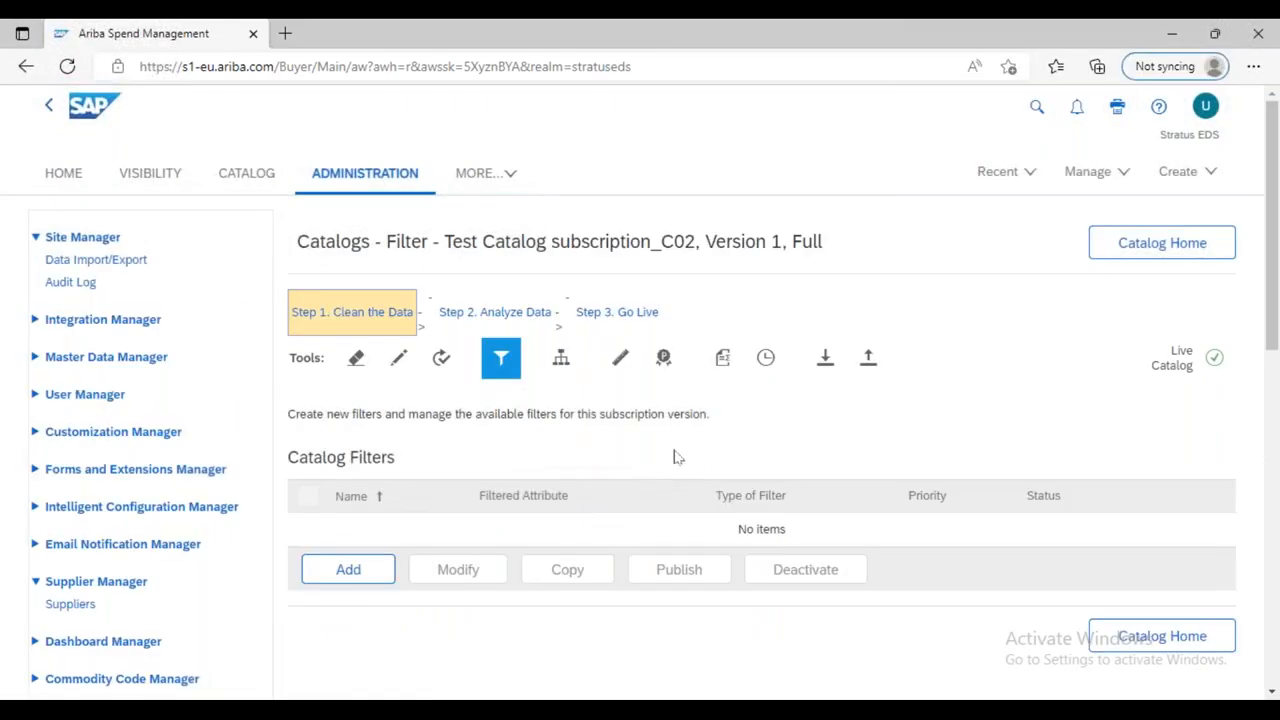
Open the Import New Version tool for Test Catalog subscription_C02 and examine its Catalog File and Optional Image and Attachment file fields.
click(825, 366)
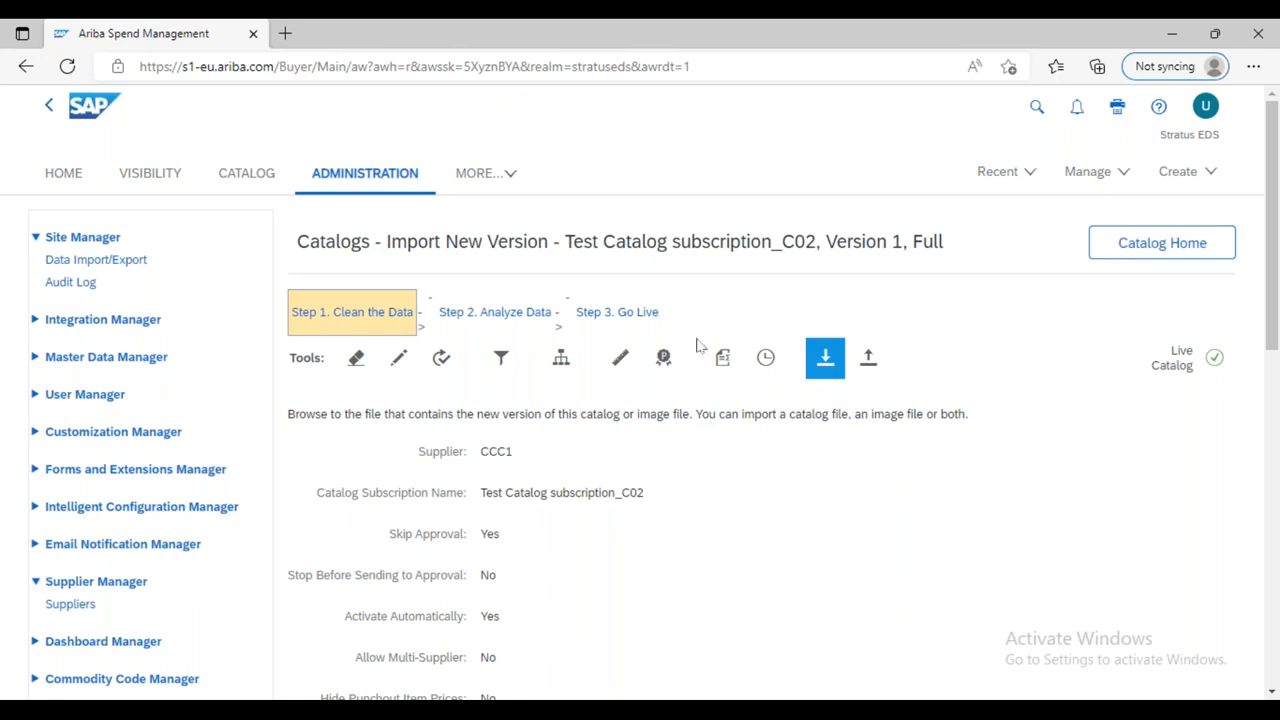
scroll(555, 487, down, 5)
drag(399, 401, 472, 408)
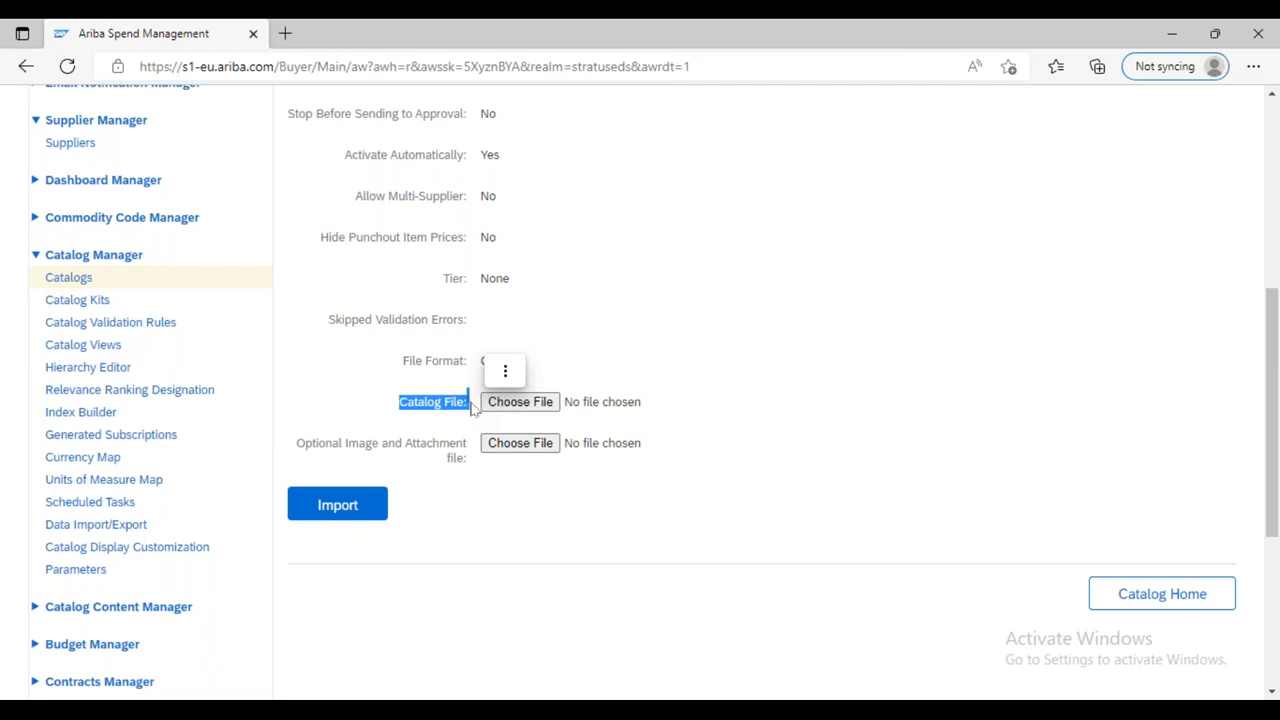
drag(298, 446, 457, 459)
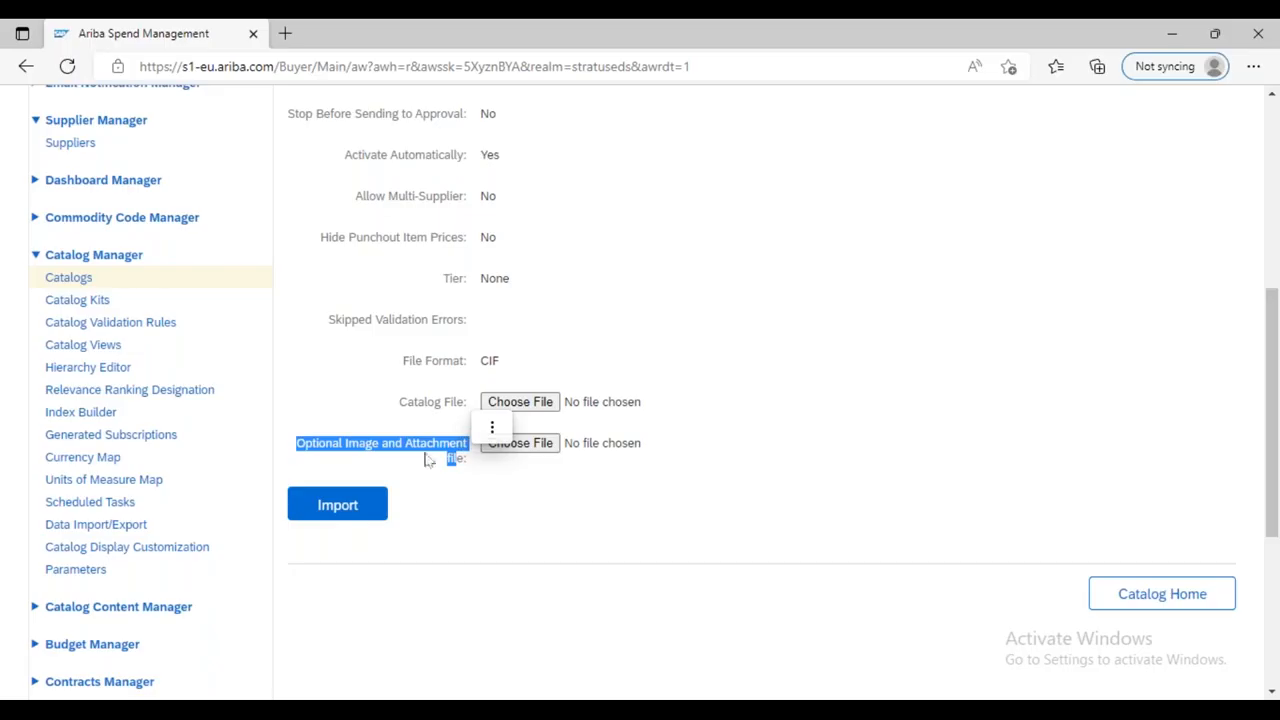
click(482, 430)
click(710, 327)
scroll(711, 326, up, 4)
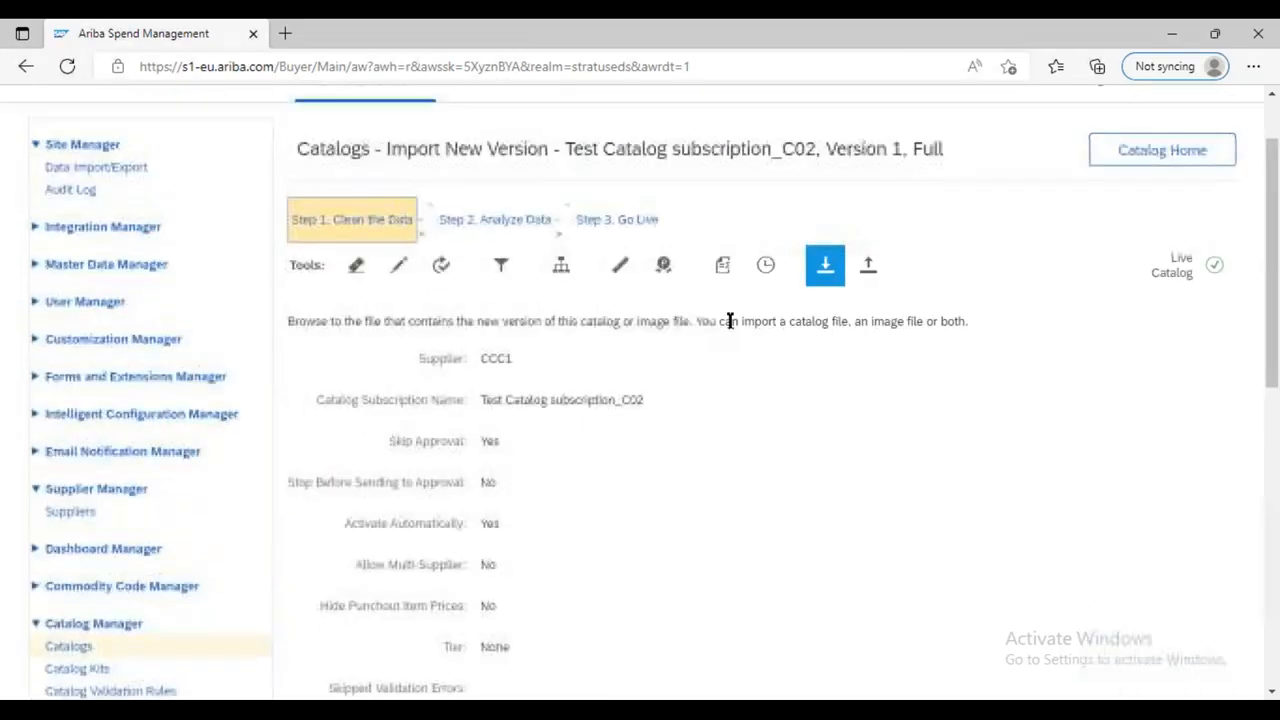
Open the Export tool to examine its export format and item selection options, and return to the catalog home's subscription list.
click(868, 265)
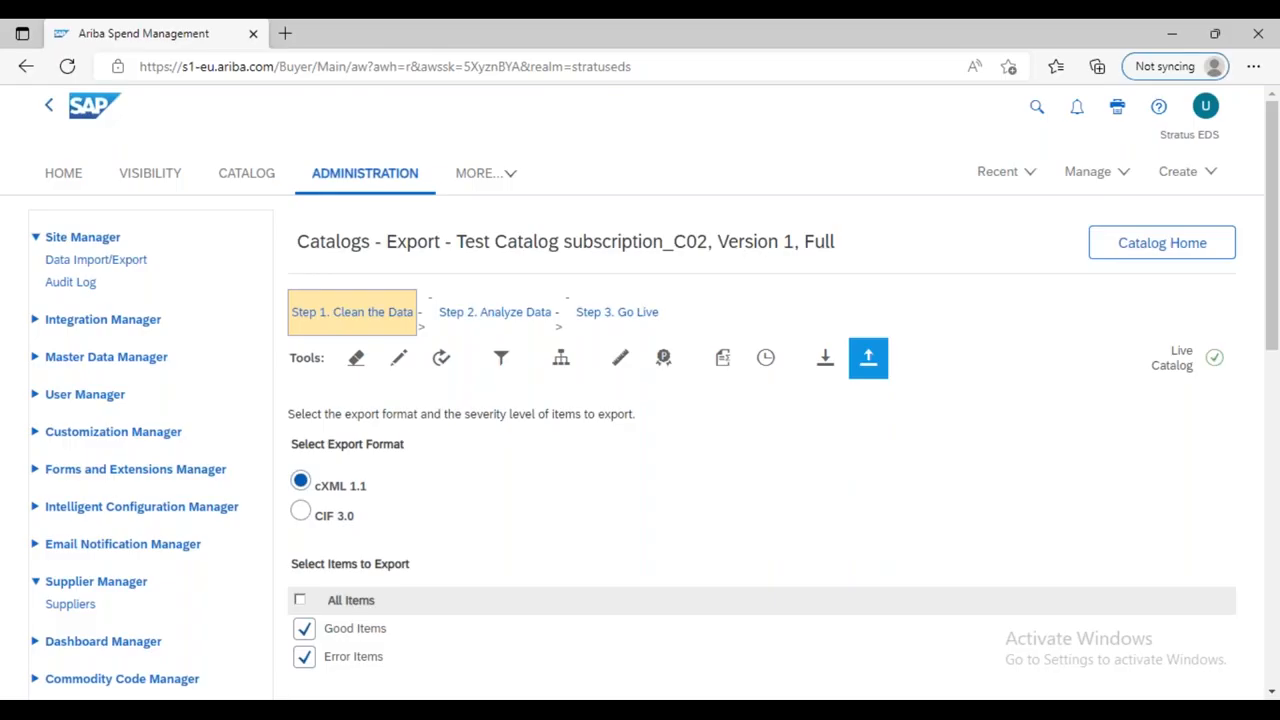
scroll(512, 476, down, 2)
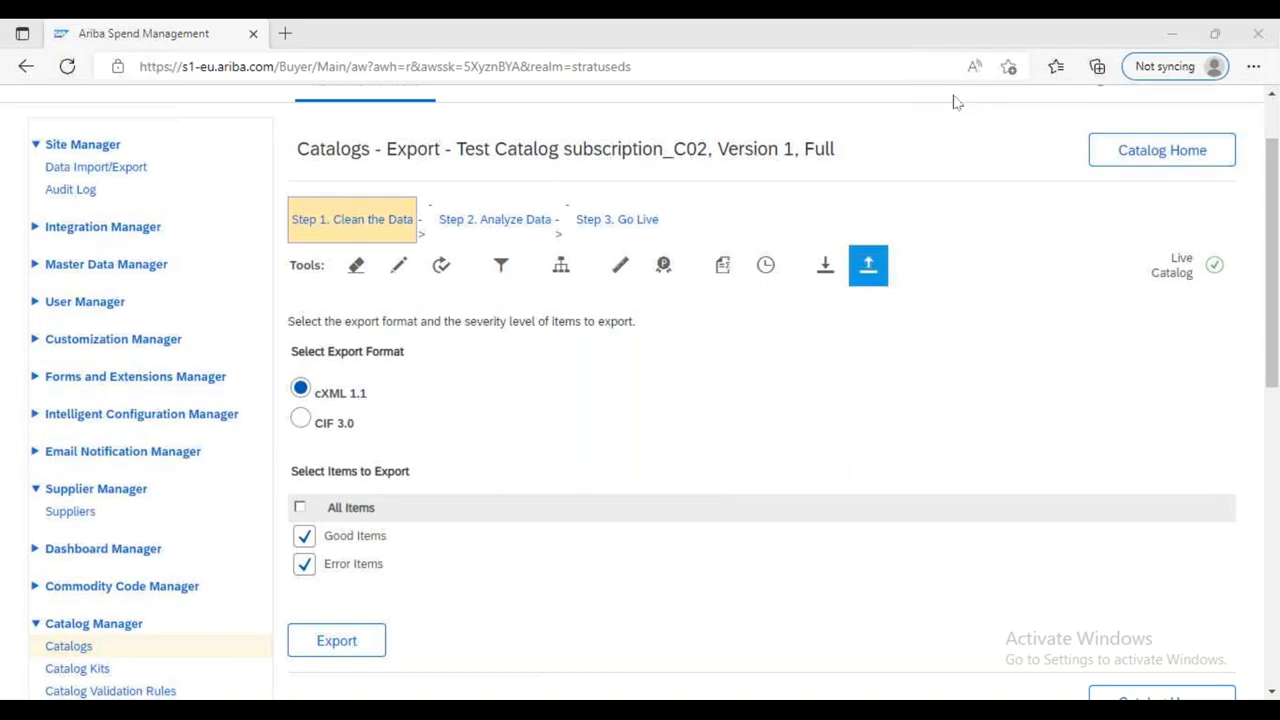
click(1151, 160)
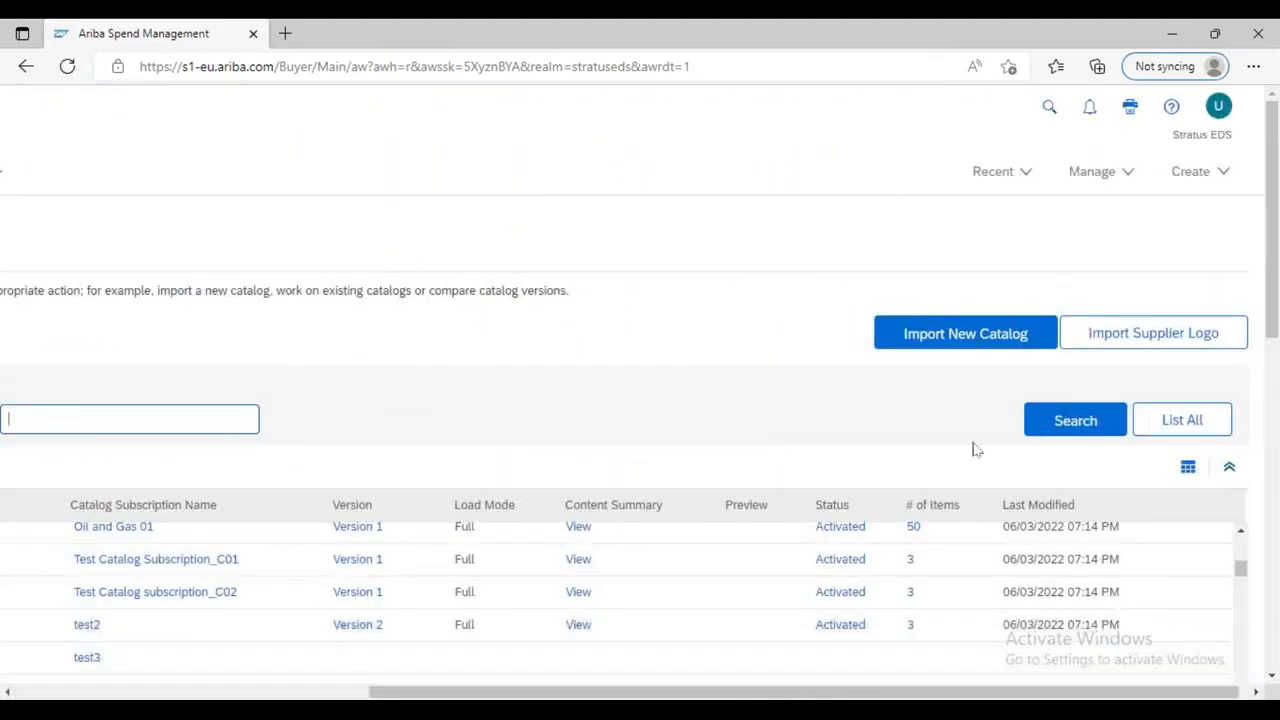
scroll(972, 444, down, 3)
scroll(915, 402, up, 2)
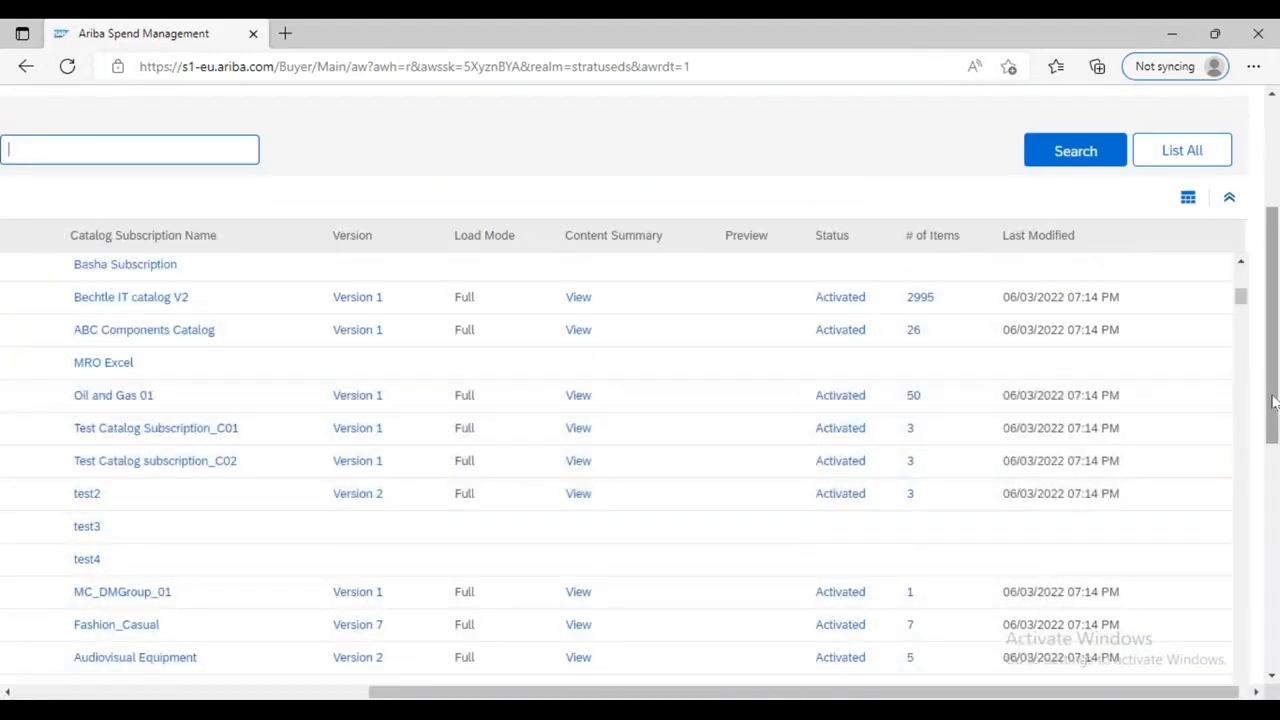
scroll(1275, 313, up, 3)
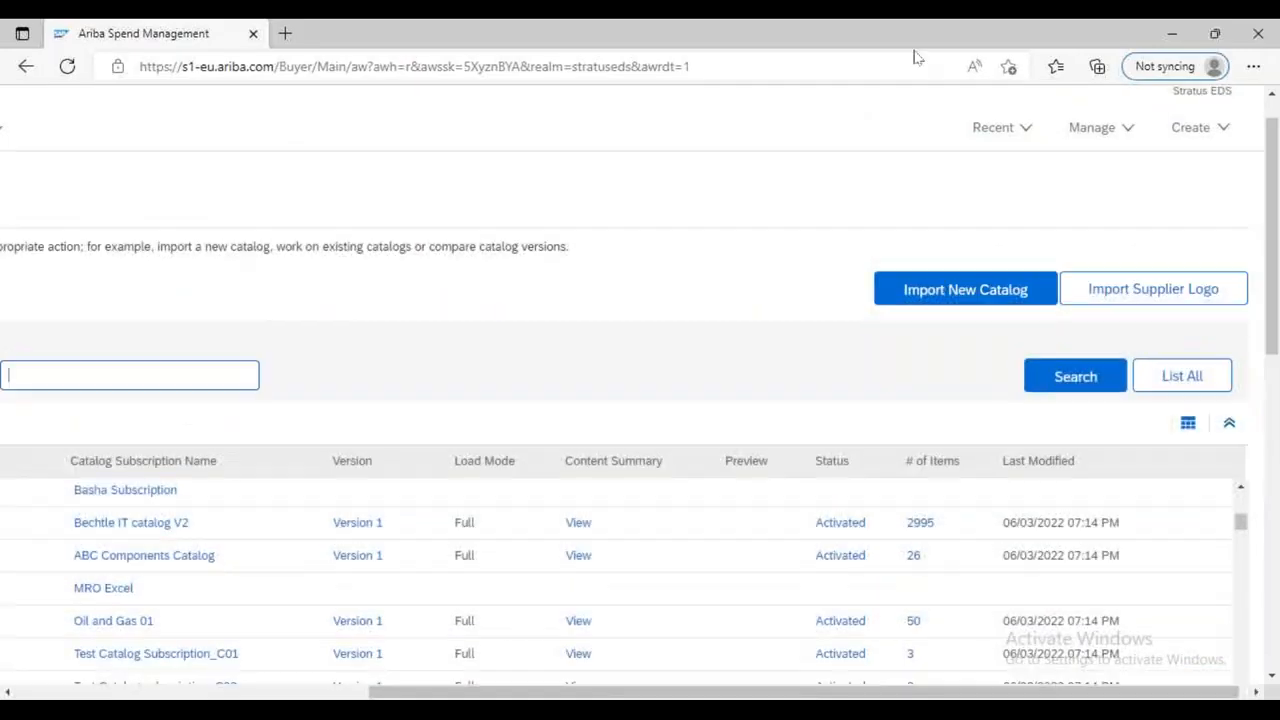